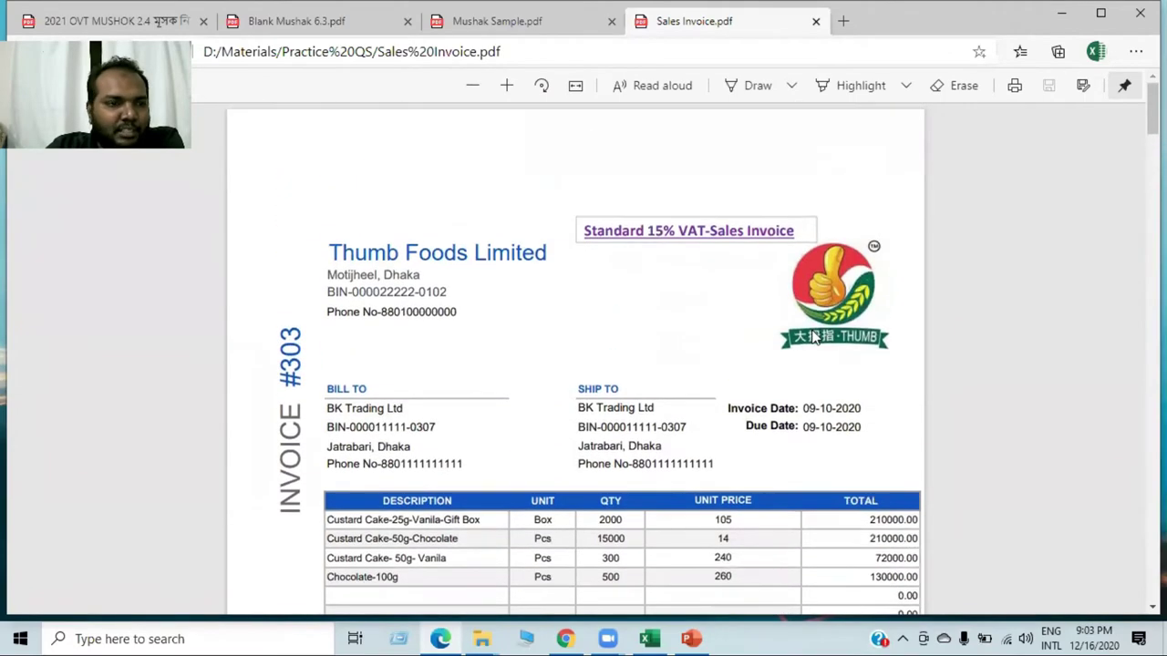
Review the Sales Invoice PDF and switch to the Fundamental VAT Training workbook in Excel, showing the top of the 6.3 ১৫% sheet
scroll(811, 333, down, 5)
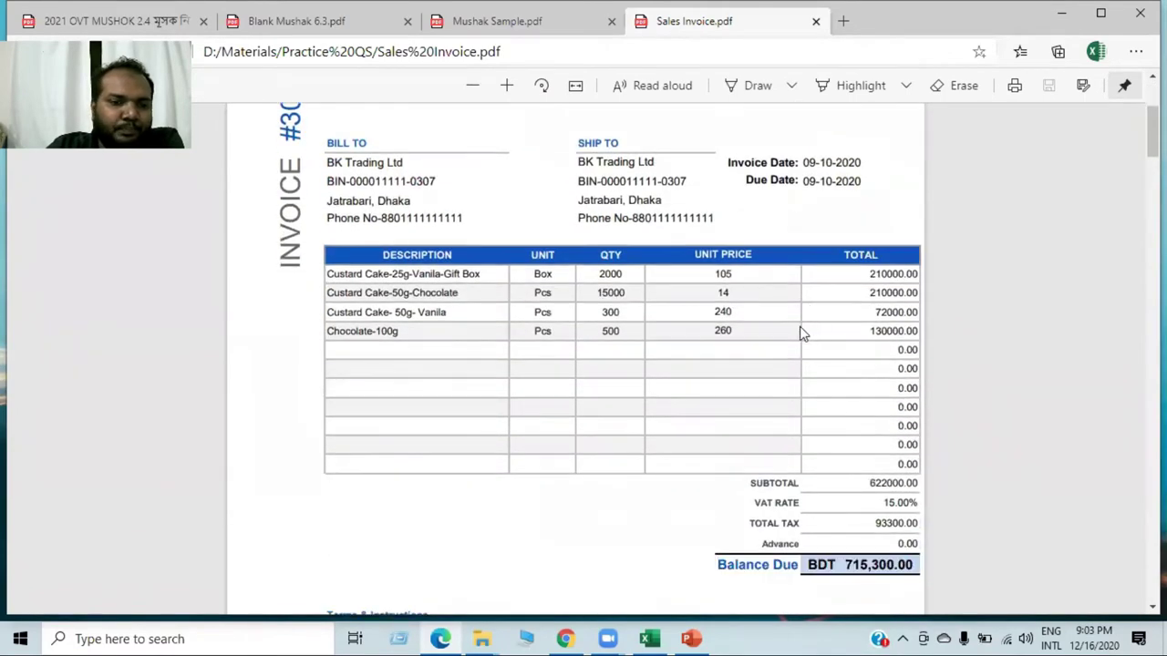
click(652, 638)
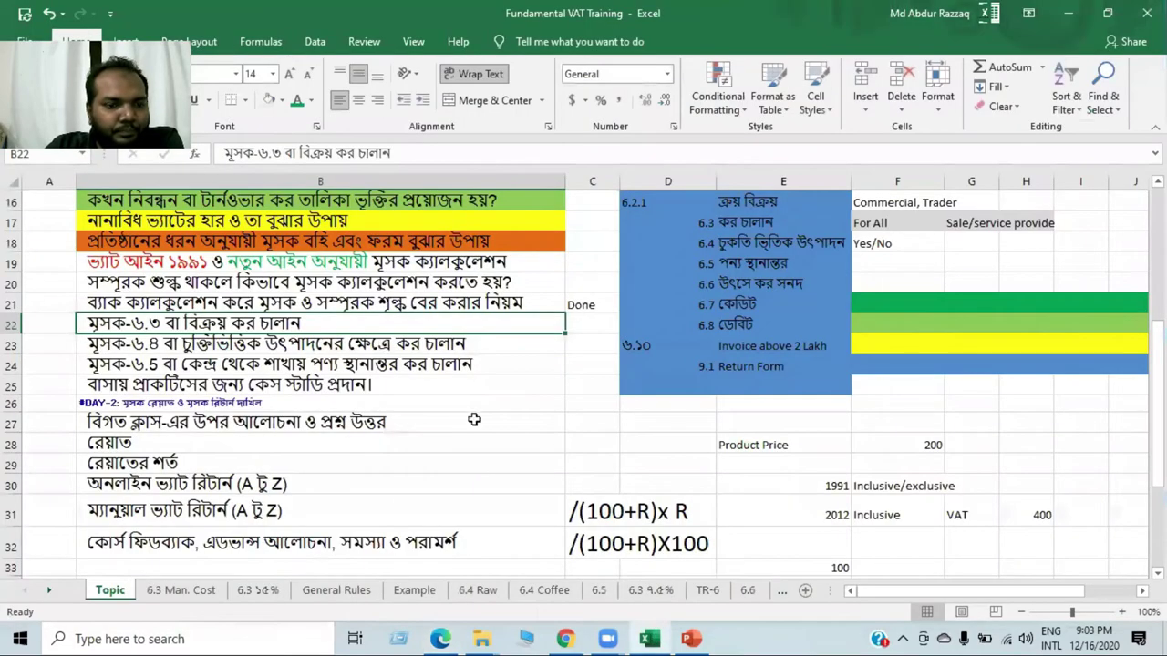
click(259, 591)
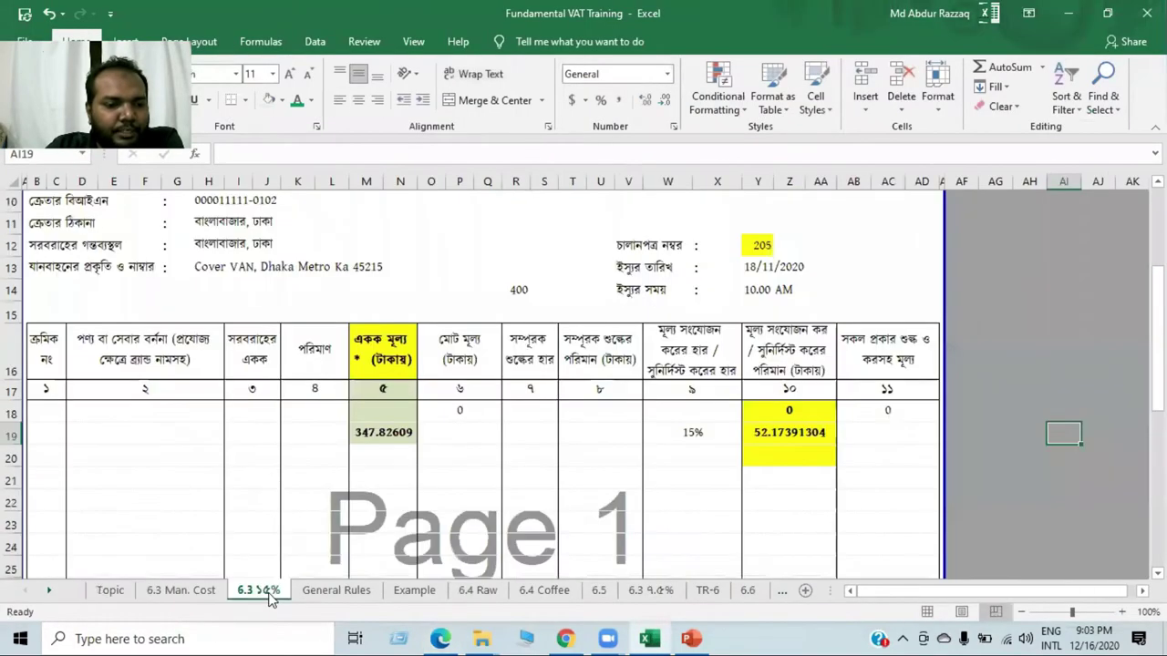
scroll(463, 436, up, 3)
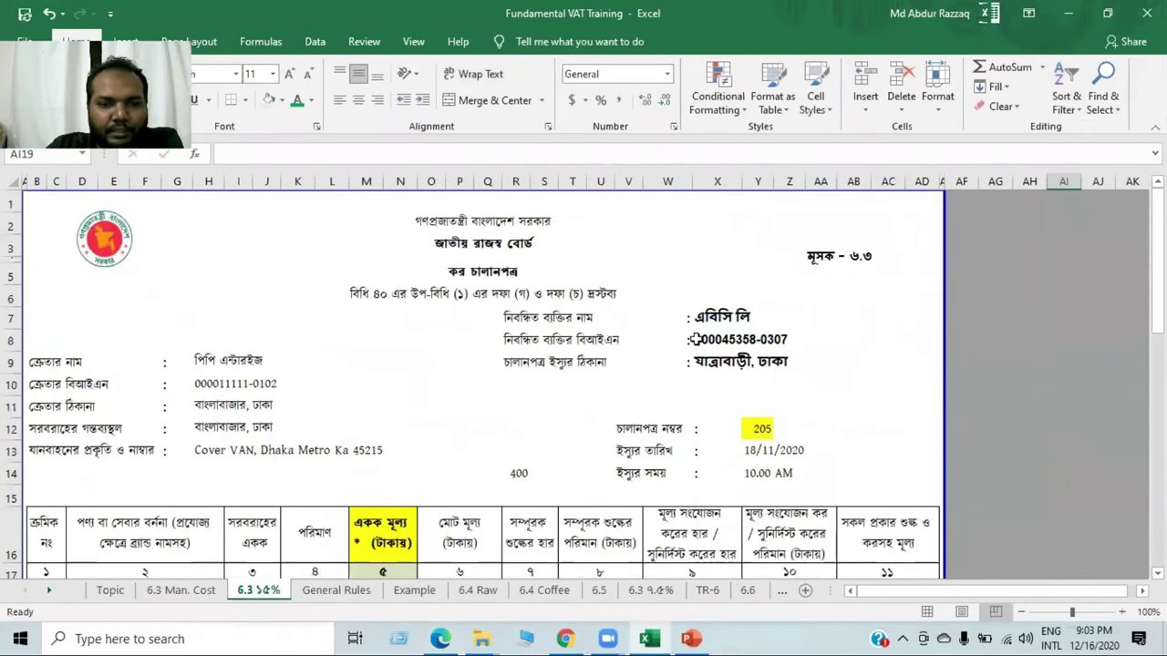
Copy the seller name Thumb Foods Limited from the Sales Invoice PDF into the registered person's name cell X7 of the Excel challan
click(721, 319)
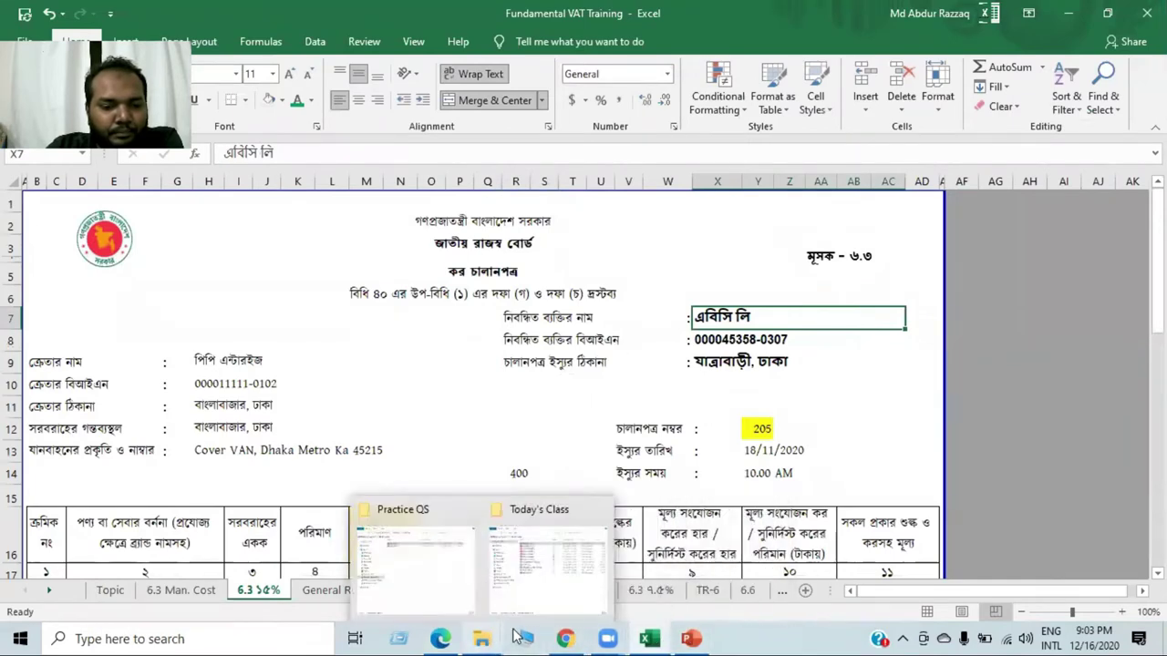
click(445, 637)
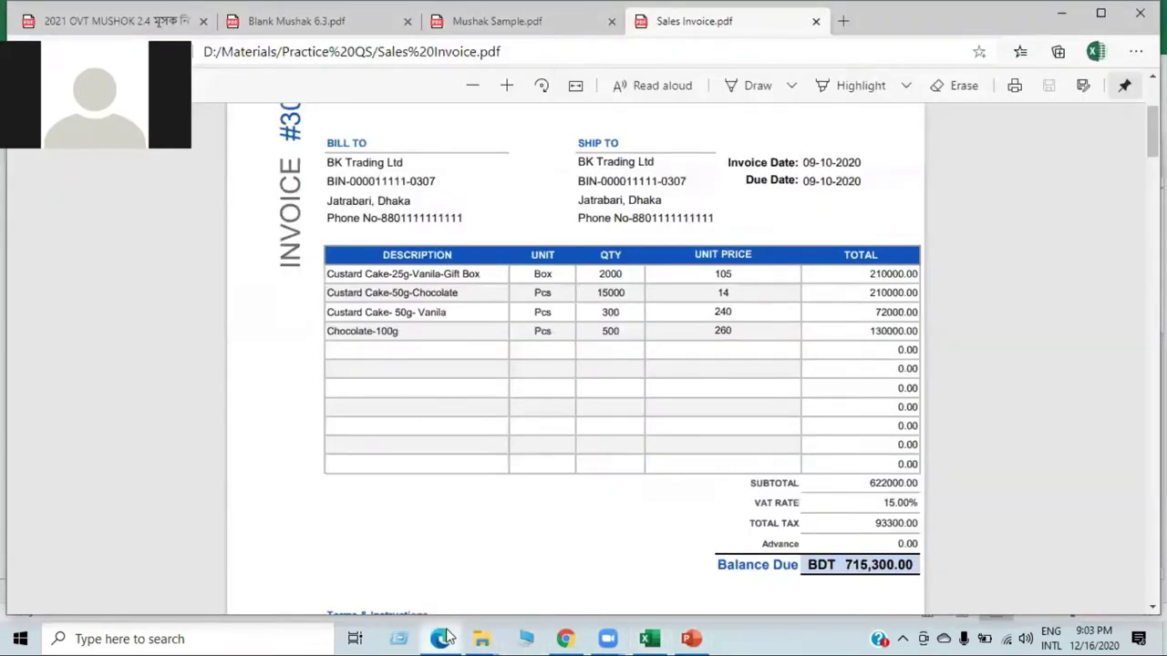
scroll(515, 359, up, 3)
drag(330, 252, 558, 265)
key(ctrl+c)
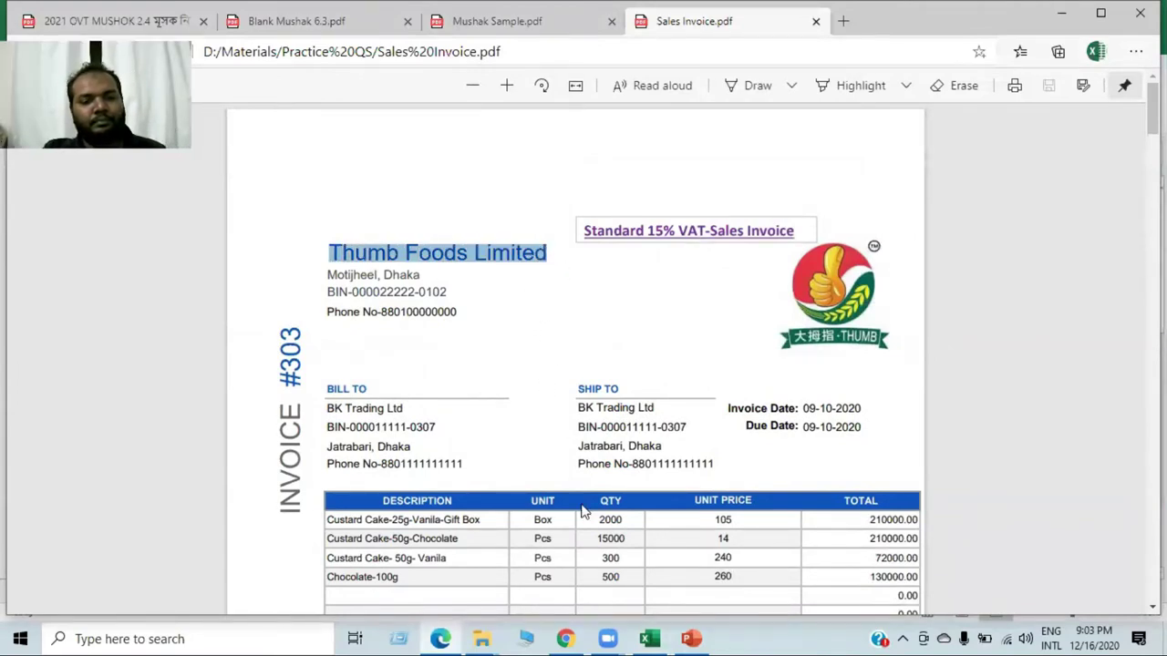
click(649, 639)
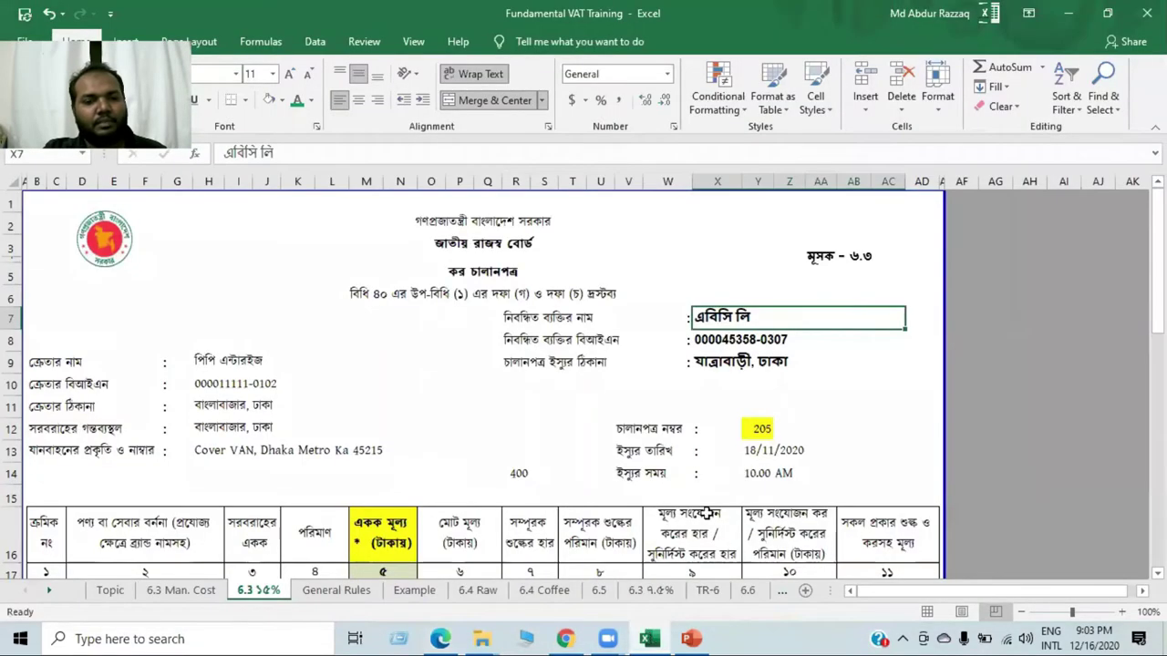
drag(309, 152, 217, 158)
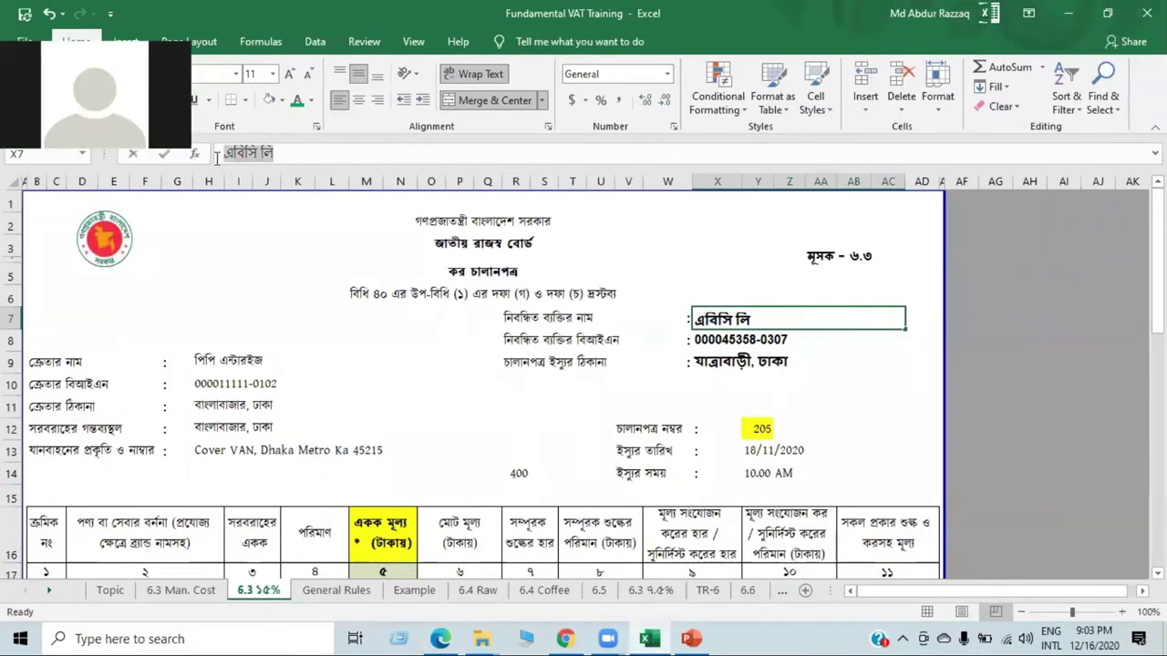
key(ctrl+v)
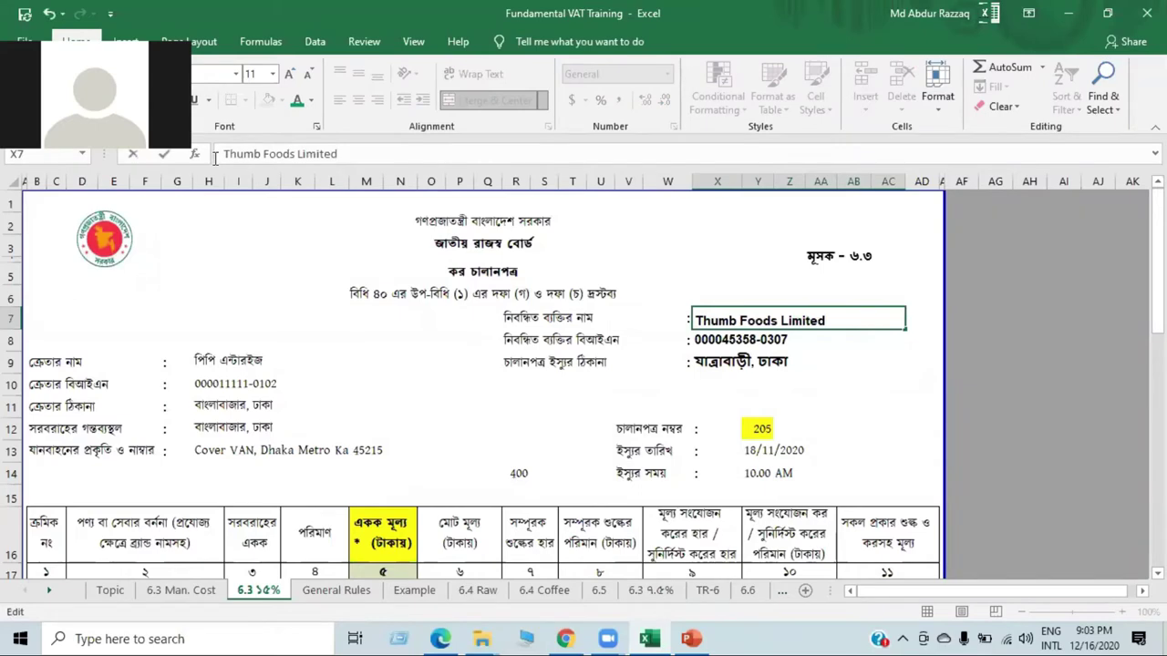
key(Return)
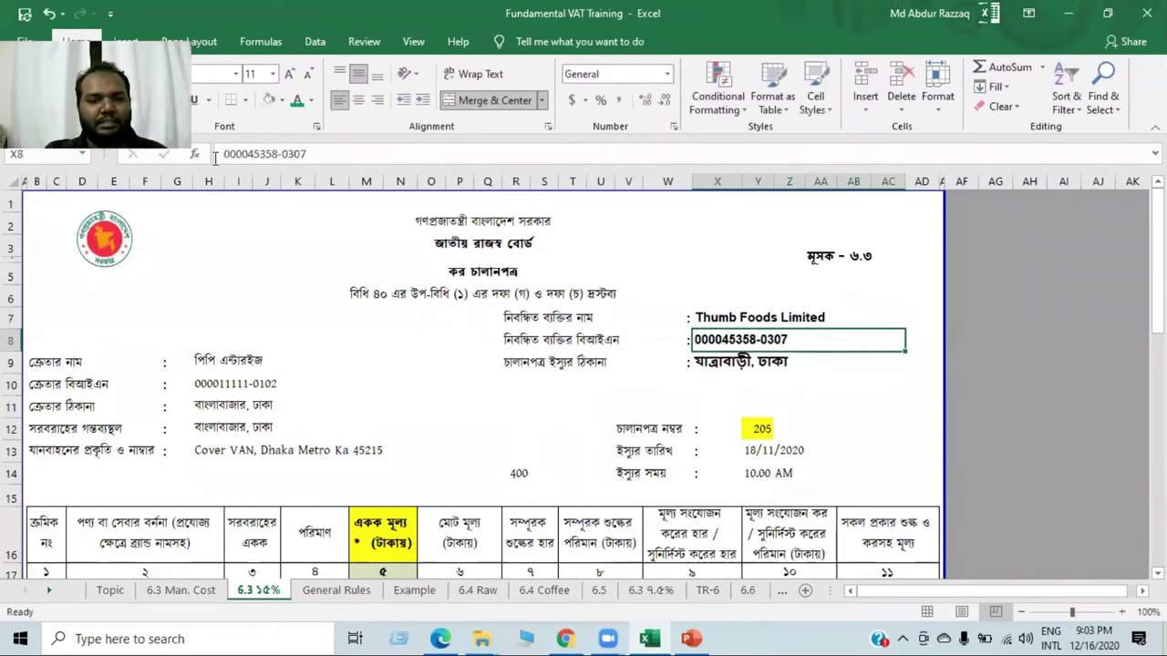
Fill the registered person's BIN in cell X8 with the placeholder XXXXXXXXXXX
text(X)
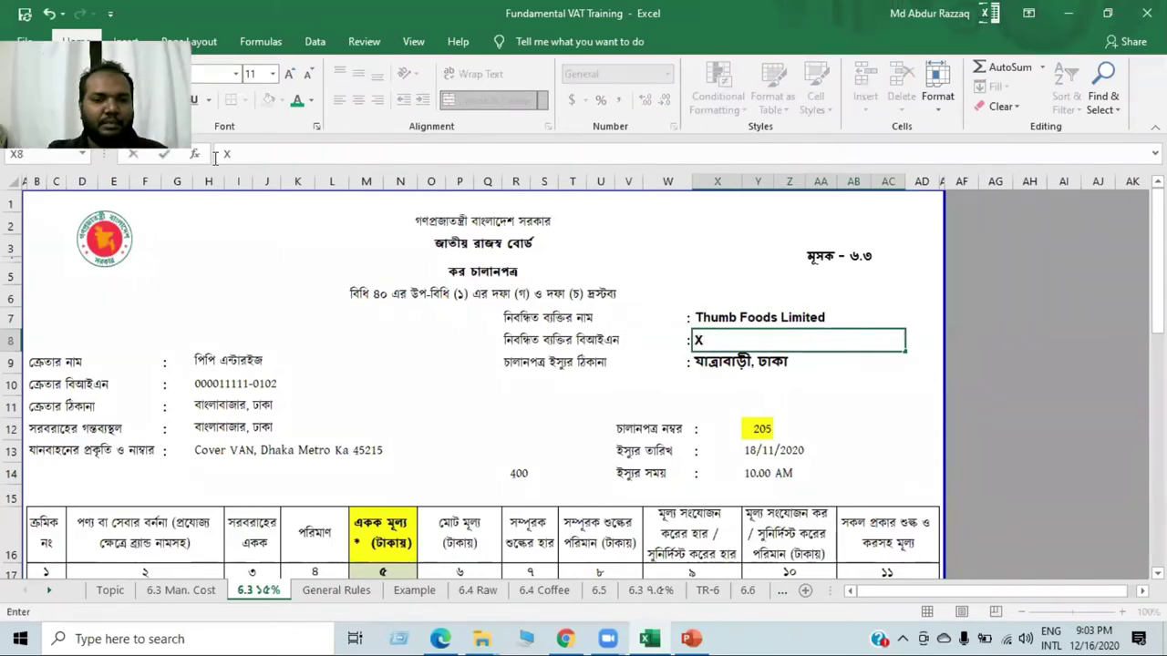
text(XXXXXXXXXX)
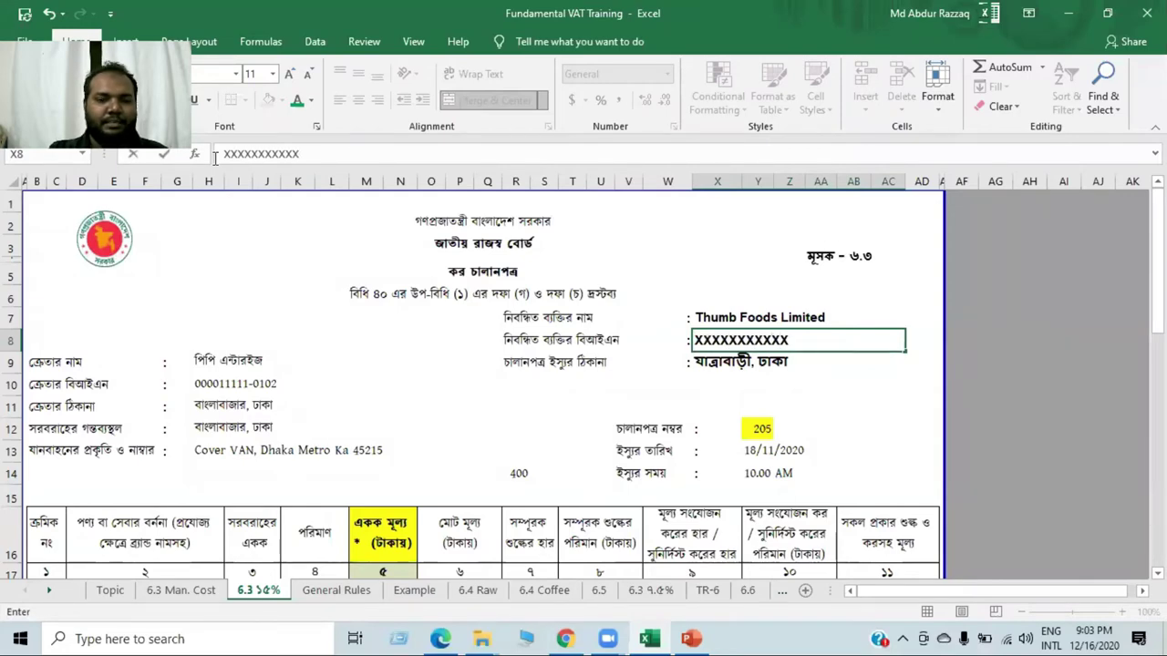
key(Return)
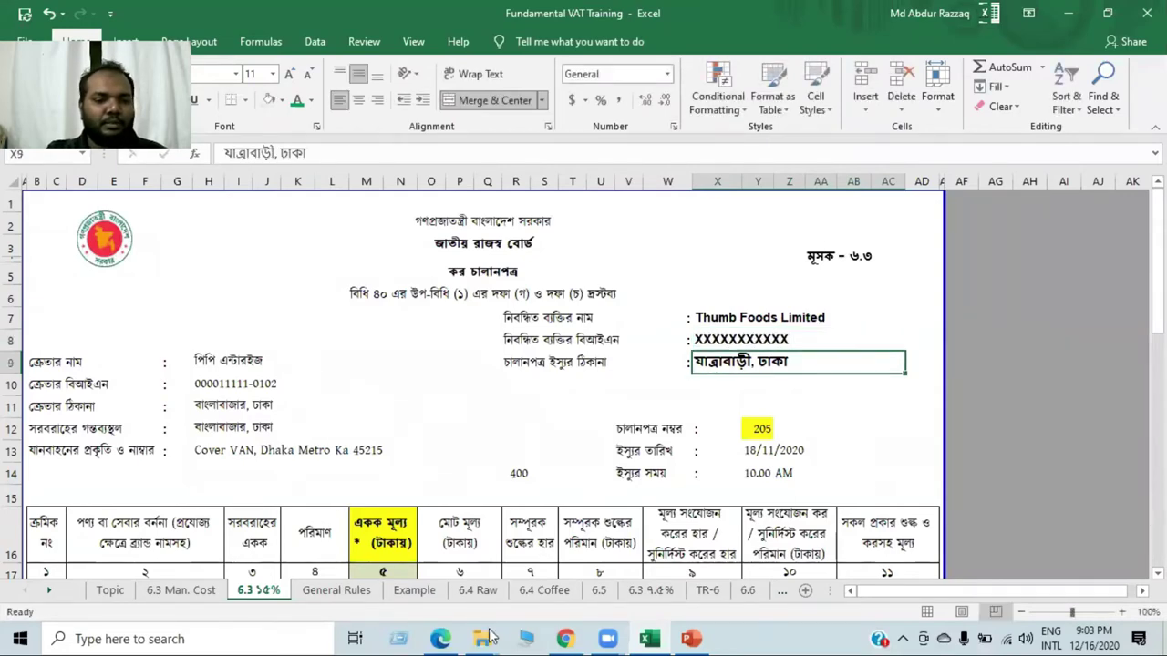
Check the seller's address in the Sales Invoice PDF and enter it as the challan issuing address in cell X9
click(441, 638)
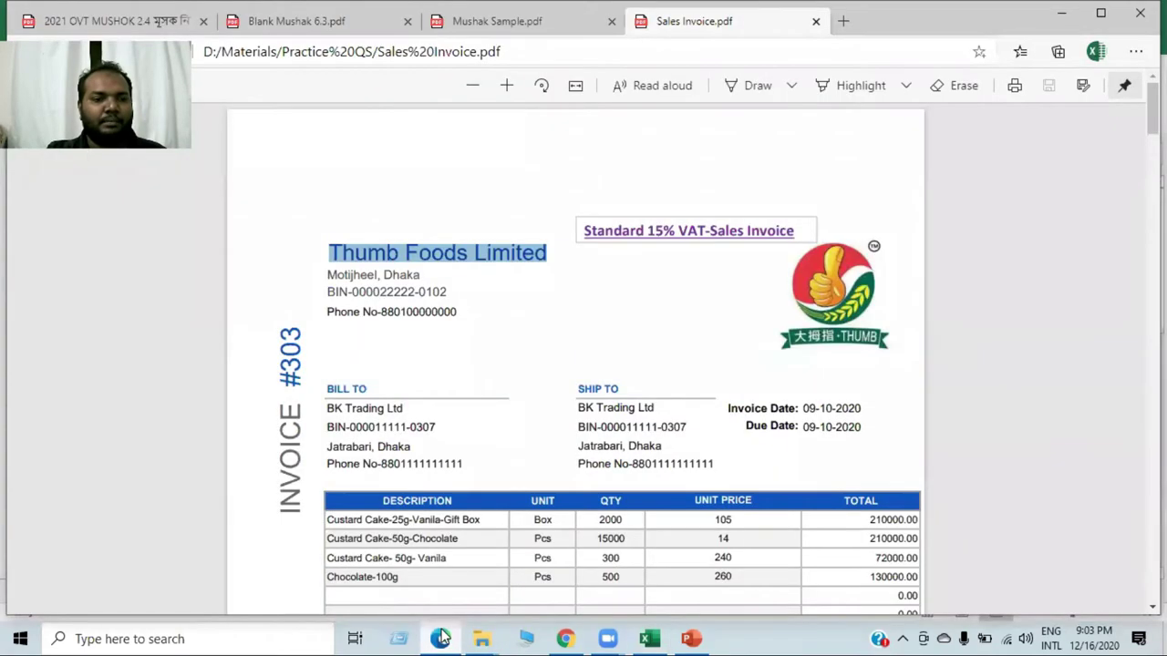
click(442, 638)
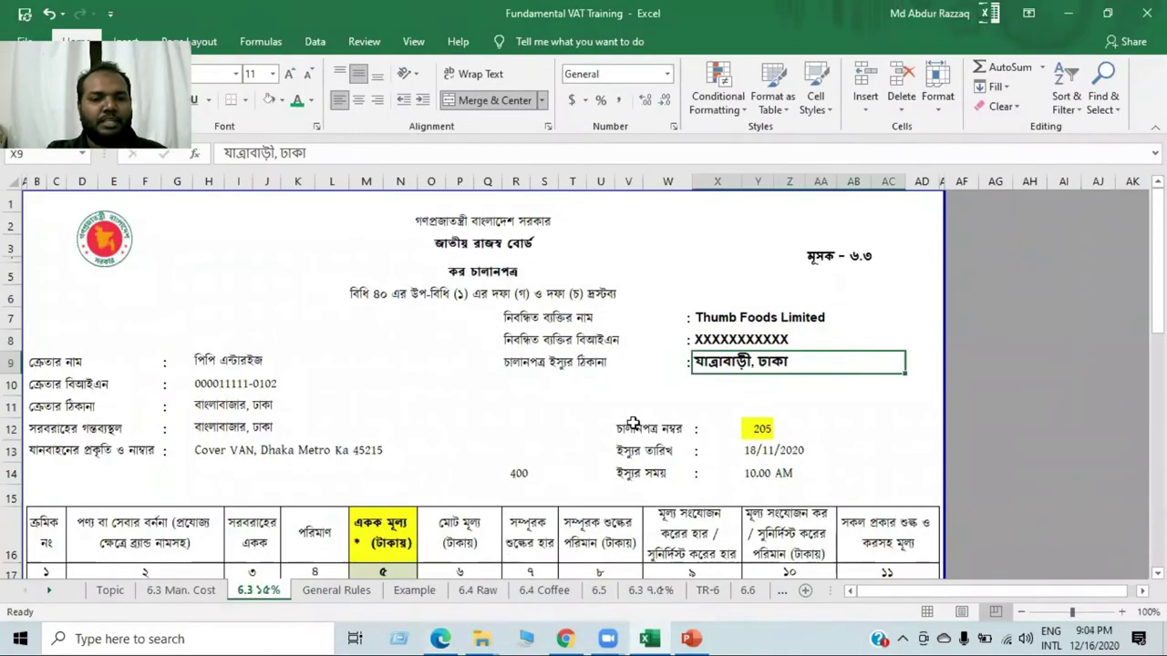
text(Mo)
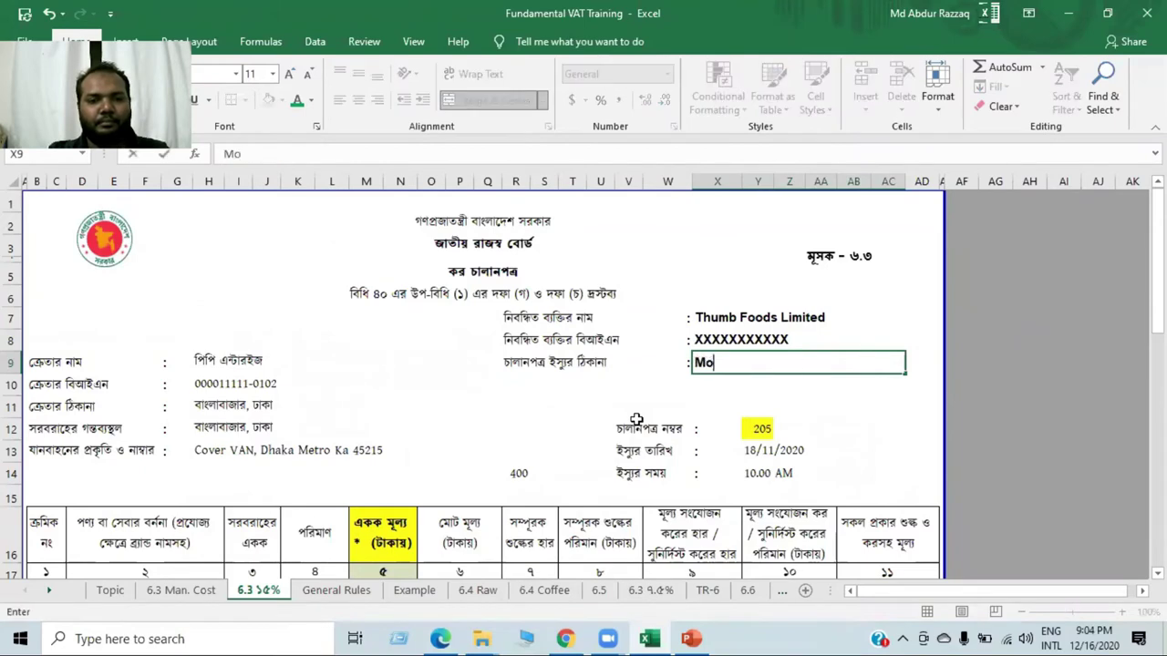
text(tijheel)
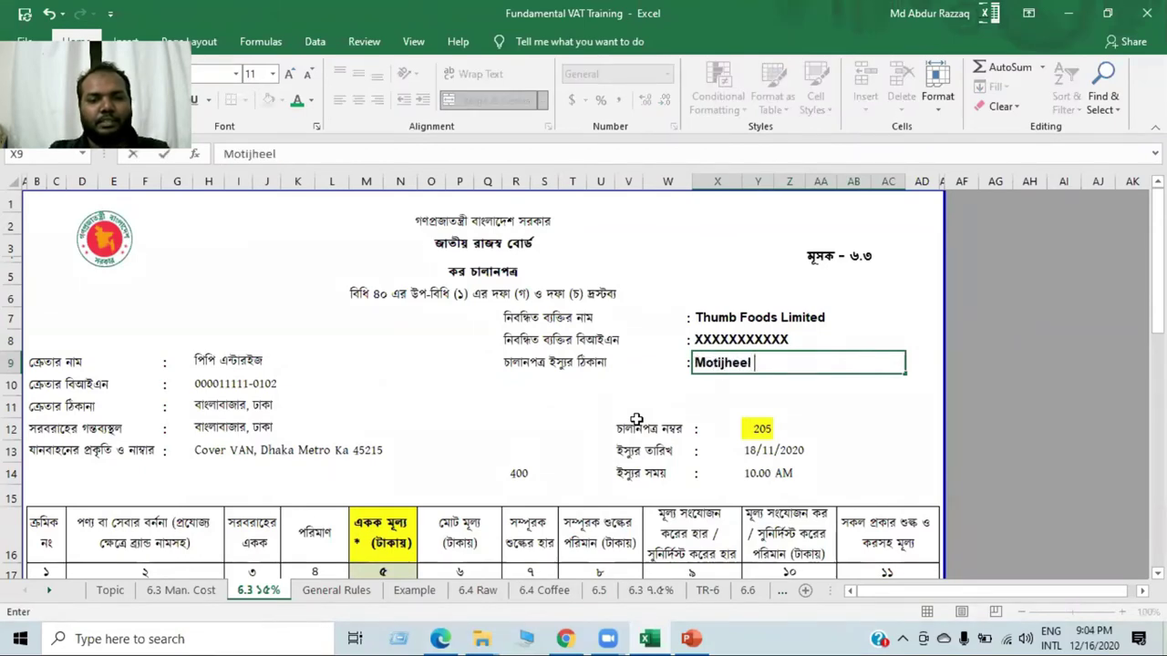
key(BackSpace)
text(, D)
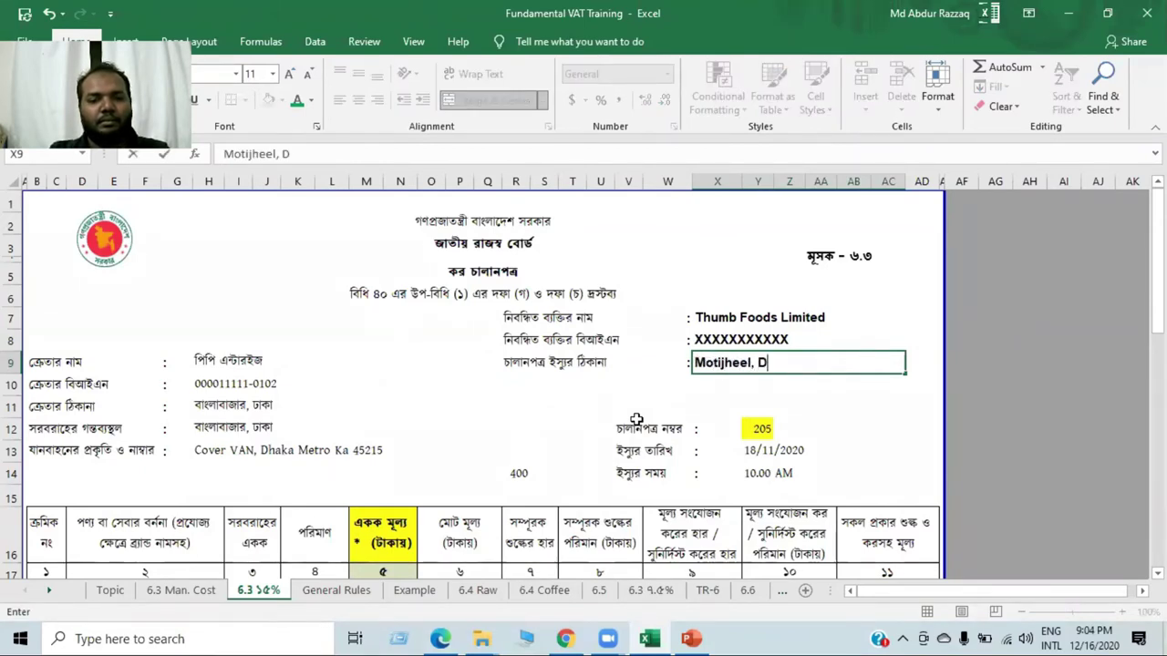
text(haka)
key(Return)
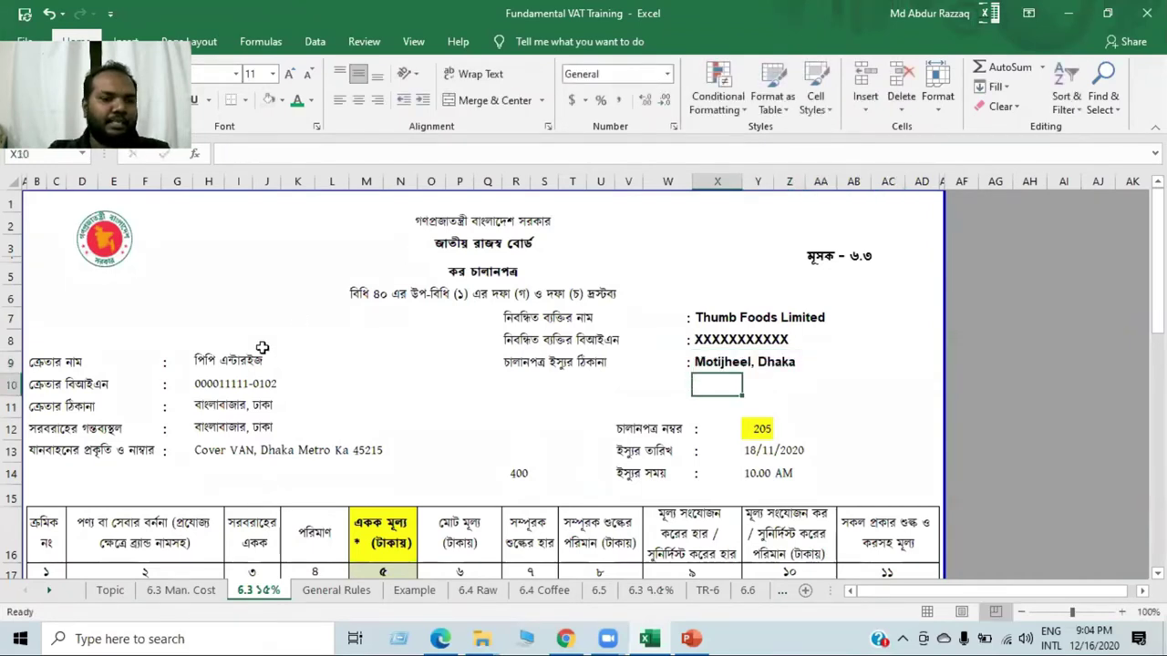
Copy the Bill To name BK Trading Ltd from the Sales Invoice PDF into the buyer's name cell H9 of the Excel challan
click(222, 361)
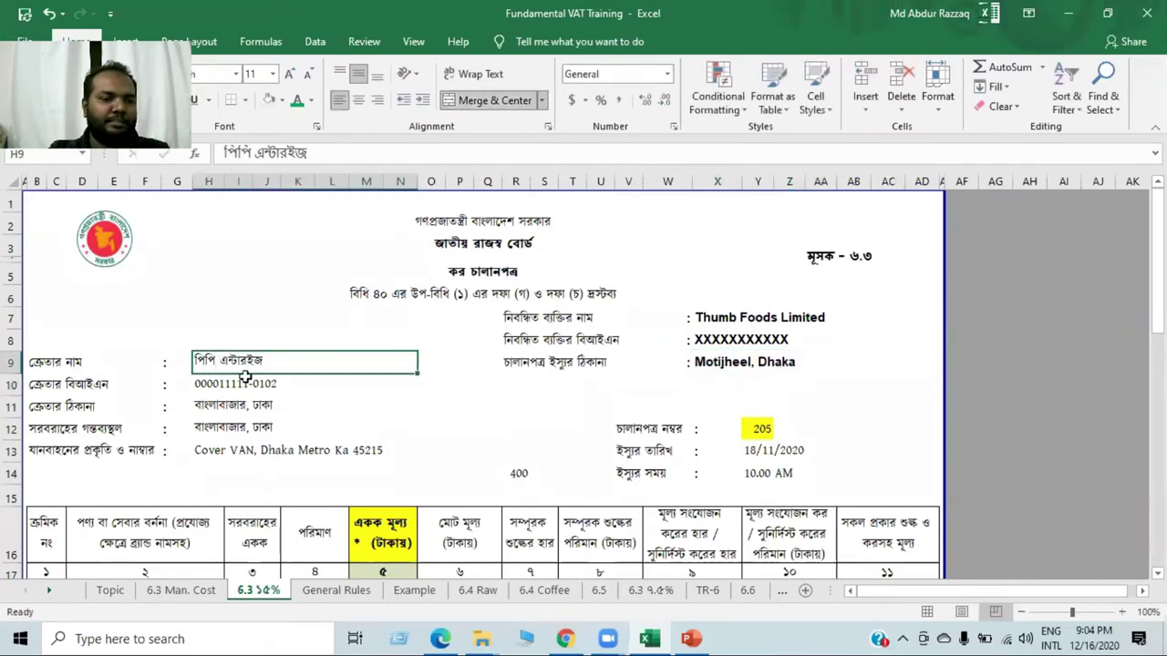
click(565, 638)
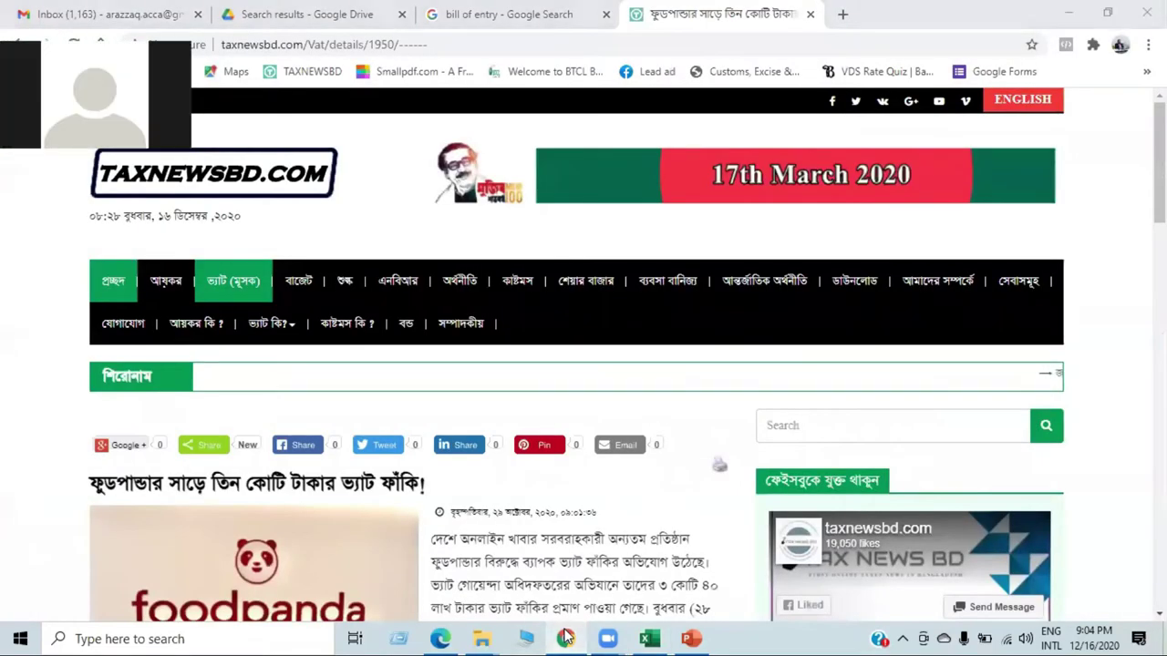
click(565, 638)
click(649, 639)
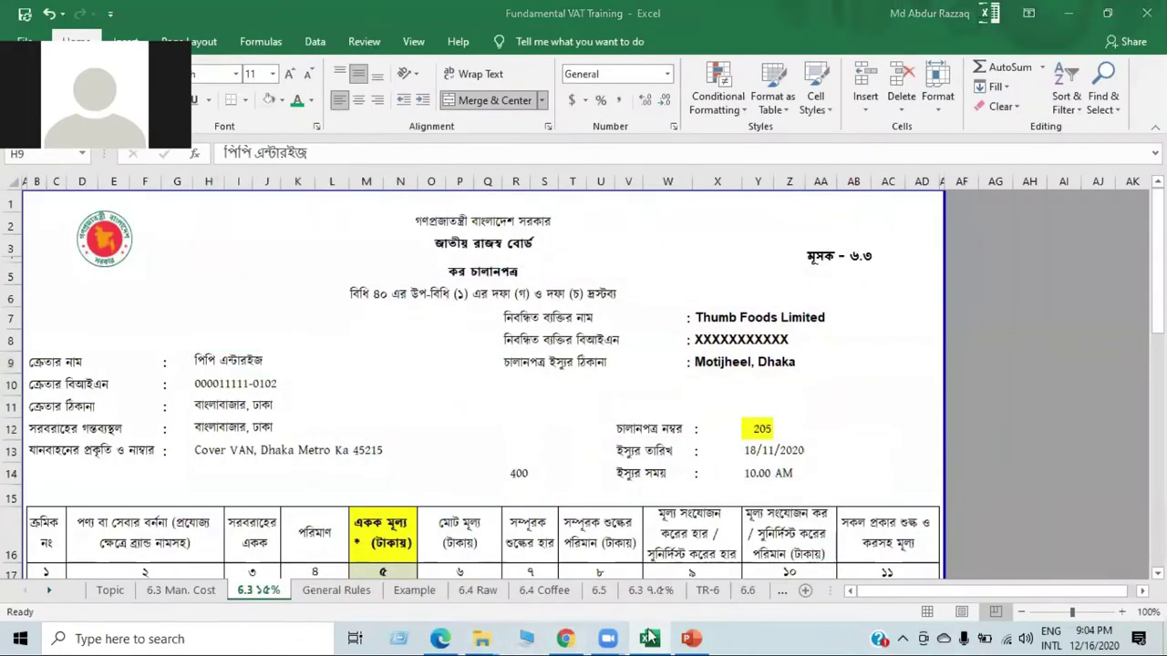
click(439, 638)
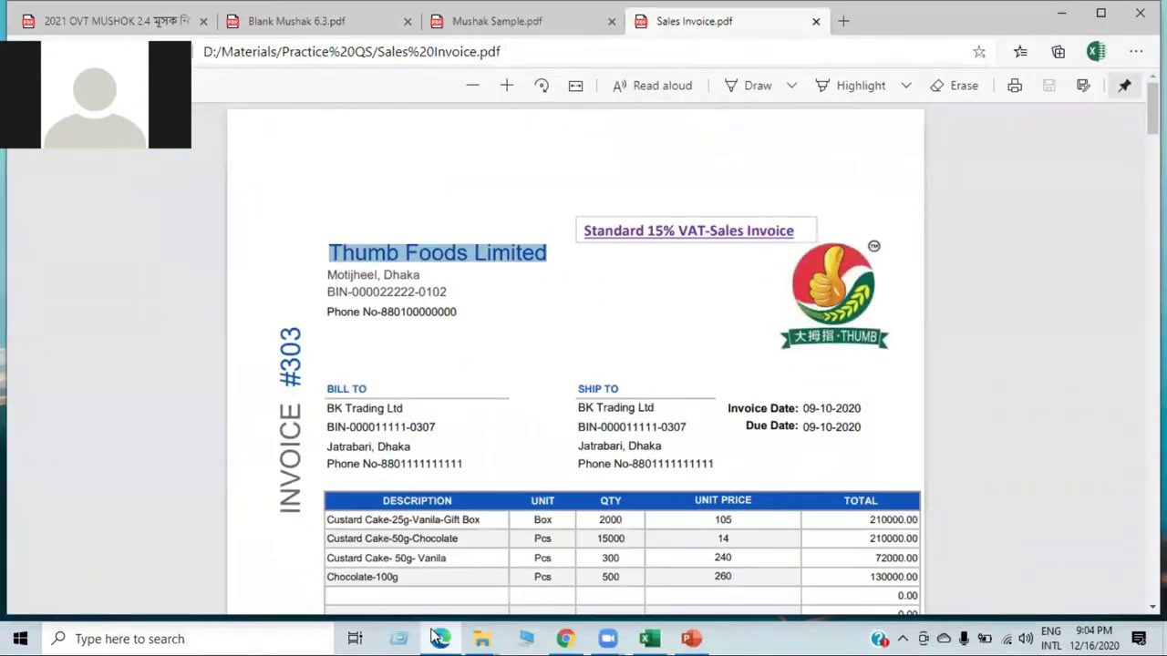
scroll(365, 401, down, 2)
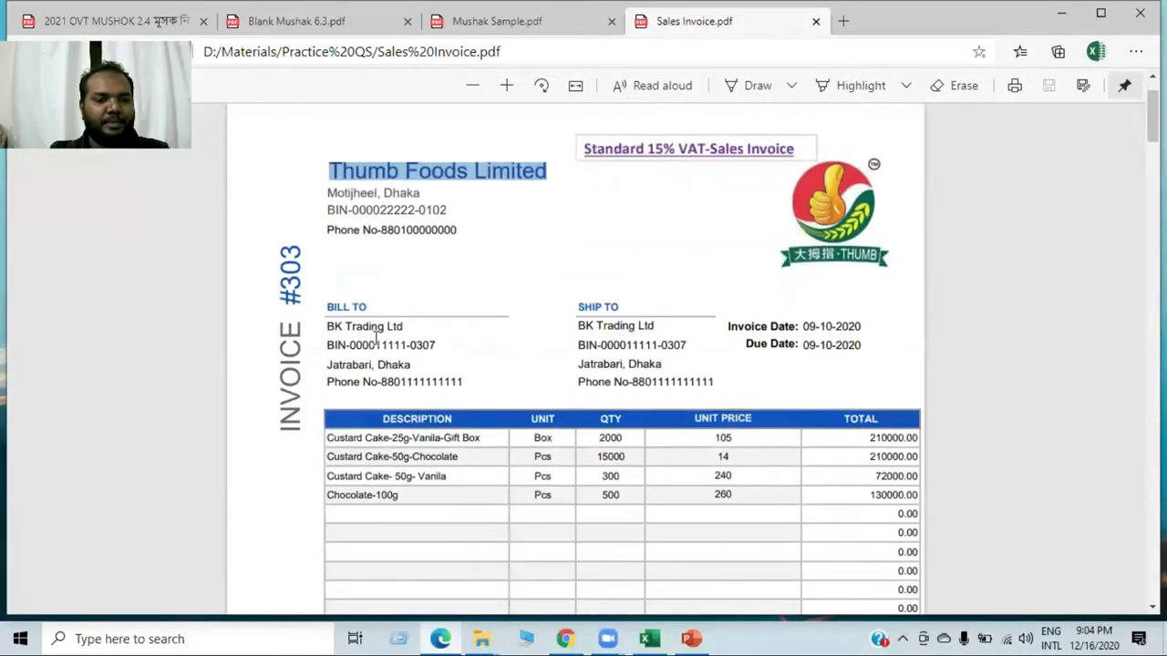
drag(329, 325, 417, 327)
key(ctrl+c)
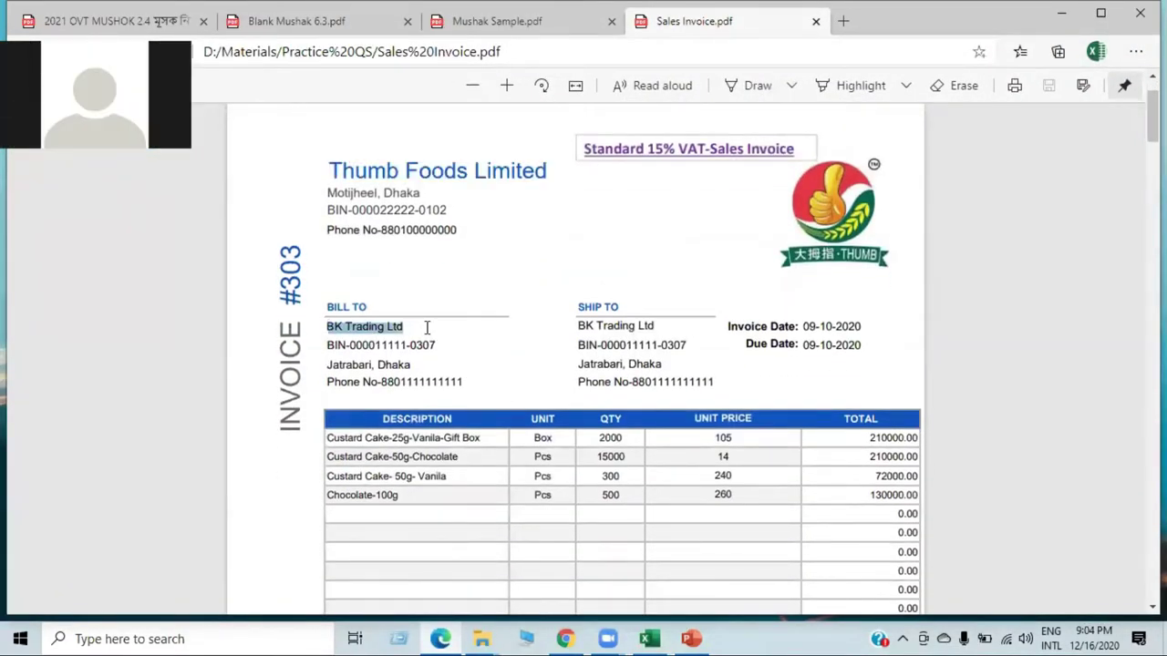
click(649, 638)
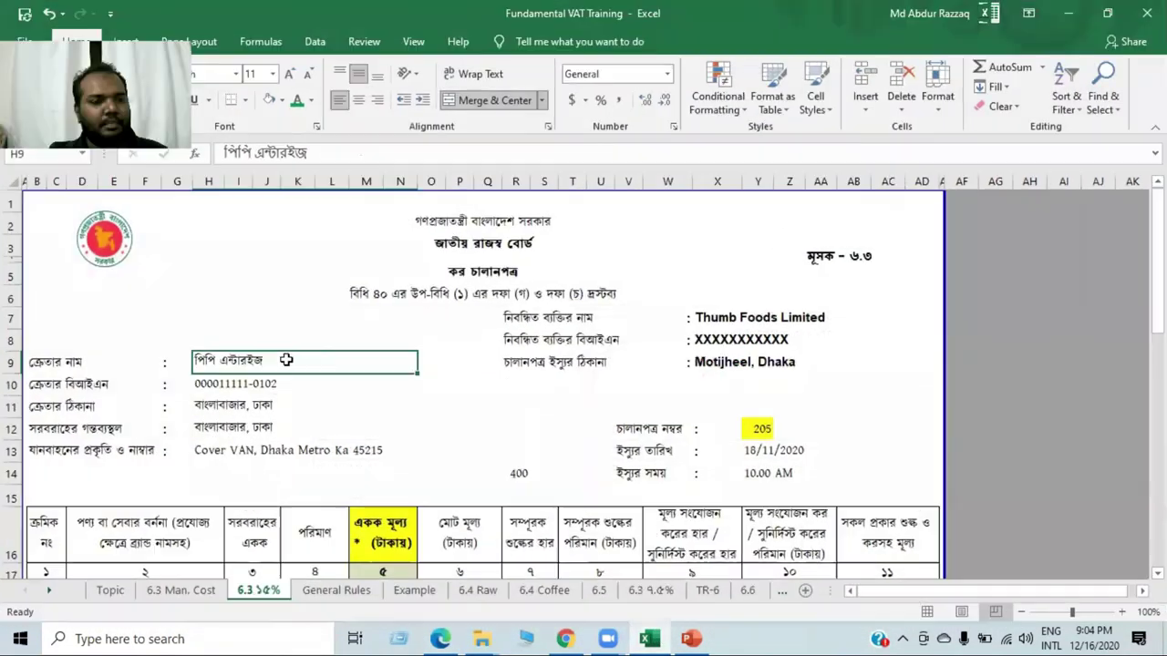
triple_click(219, 153)
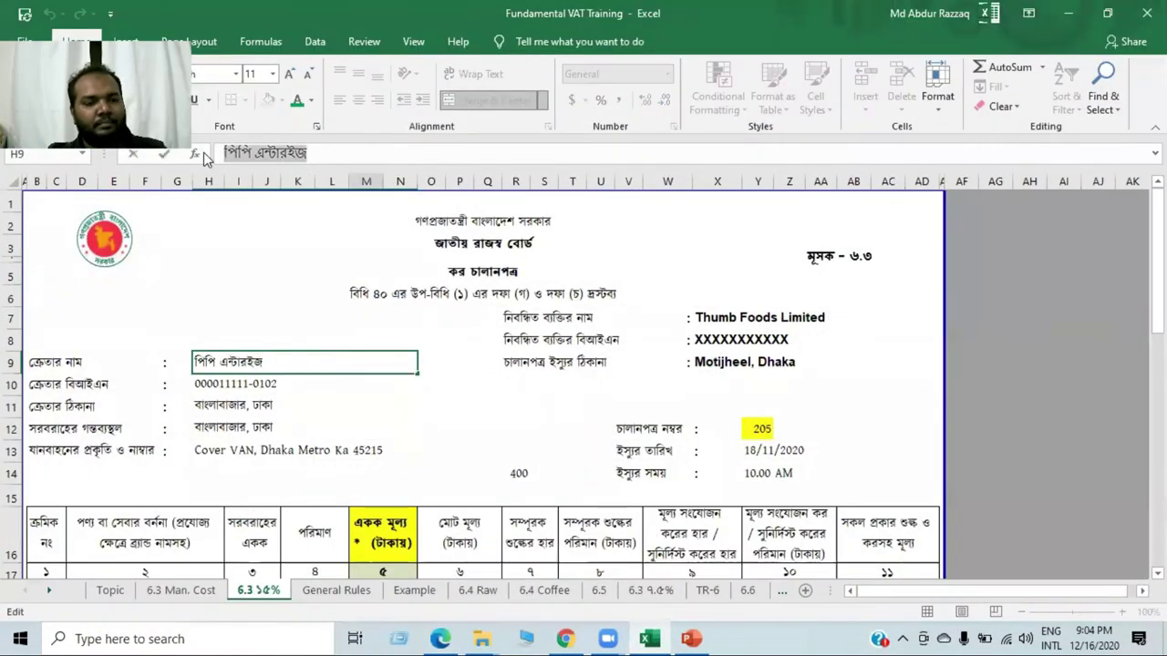
key(ctrl+v)
Fill the buyer's BIN in cell H10 with the placeholder XXXXXXXXX
click(315, 384)
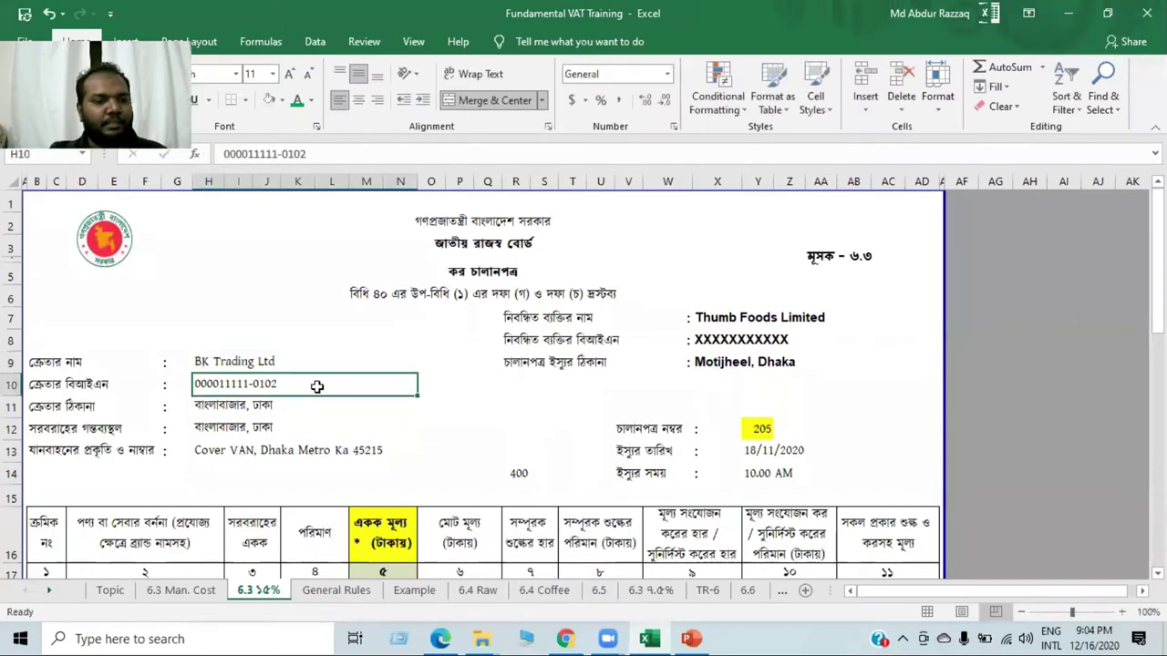
text(XXXXXXXXXX)
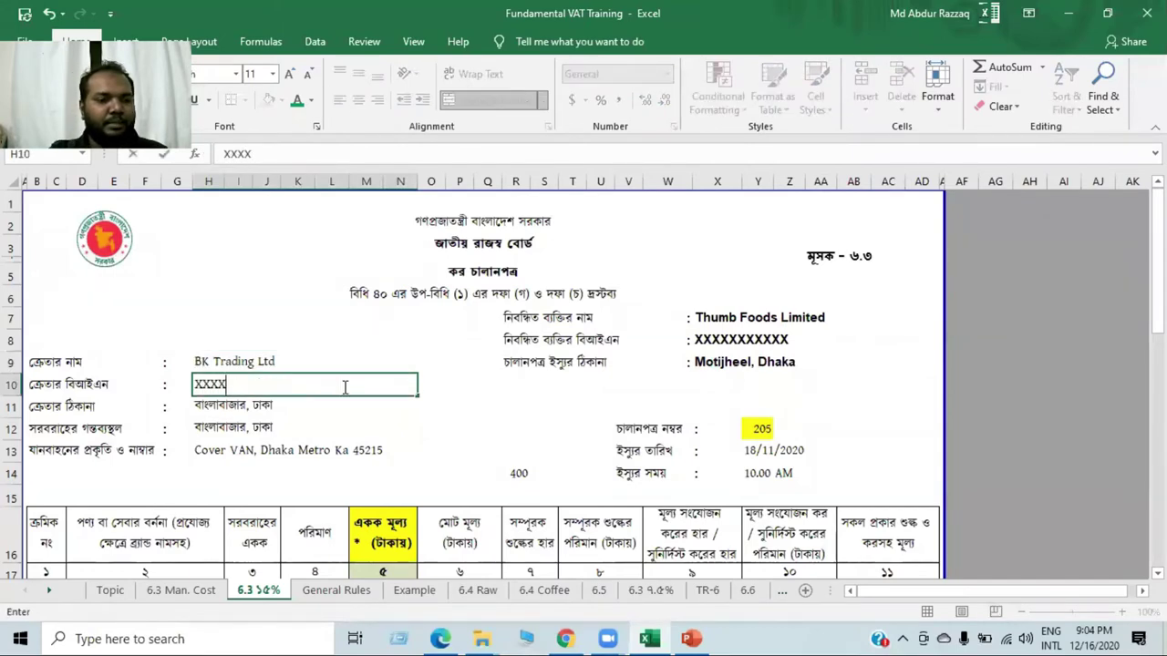
key(Return)
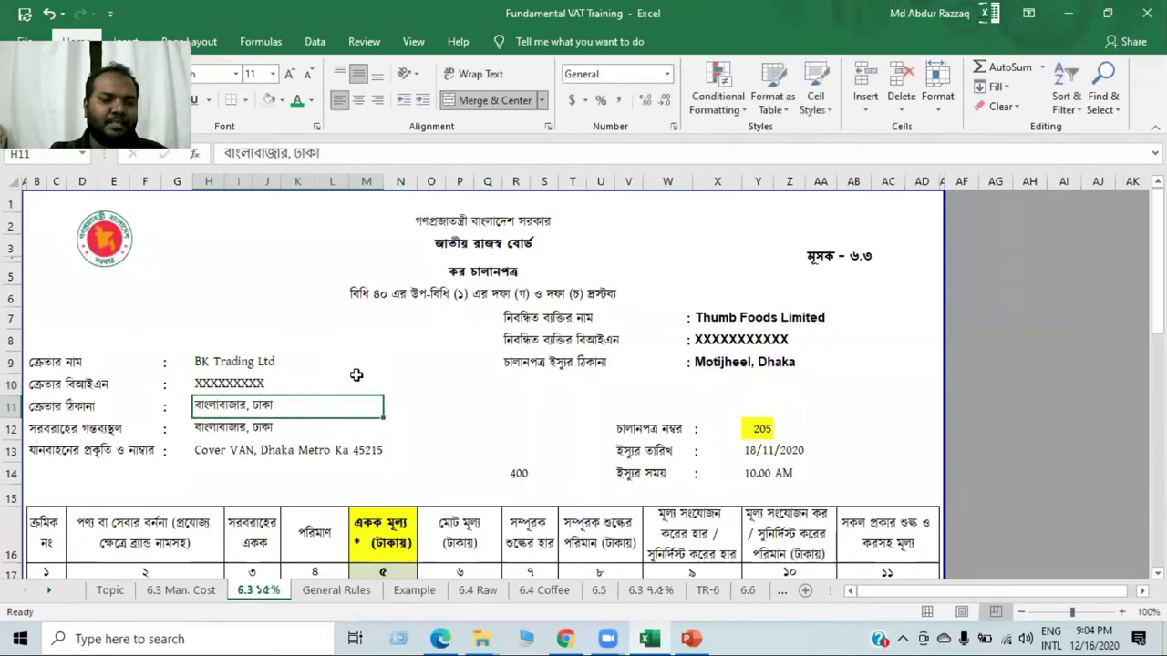
Enter the buyer's address from the sales invoice in cell H11
click(651, 638)
click(651, 638)
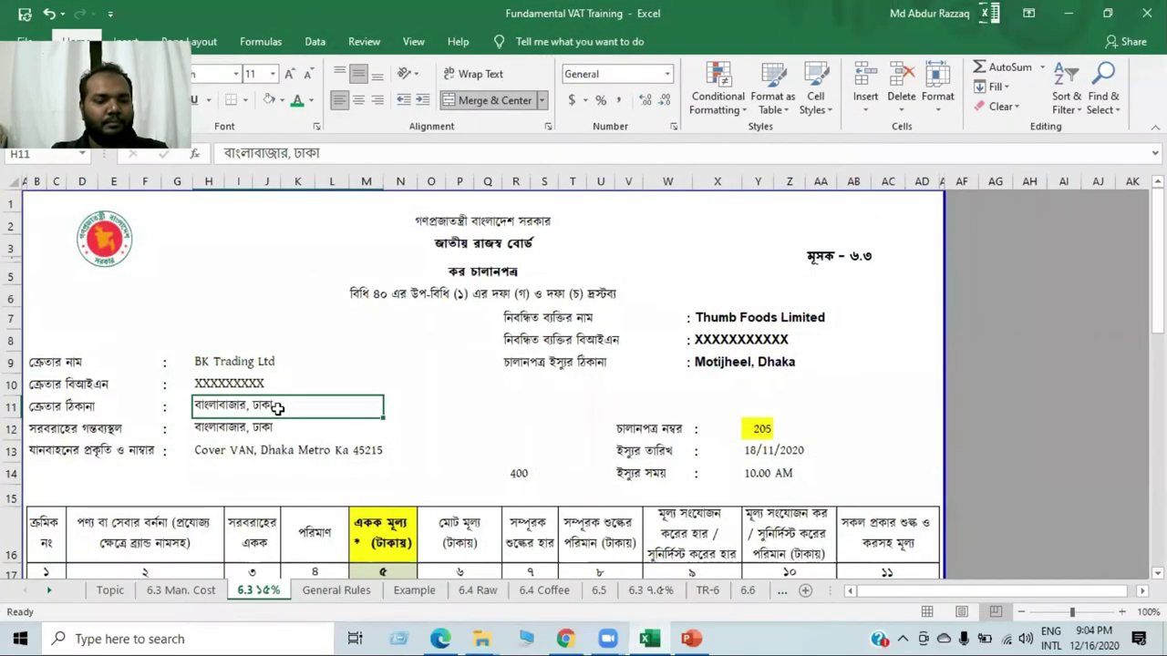
text(Jatra)
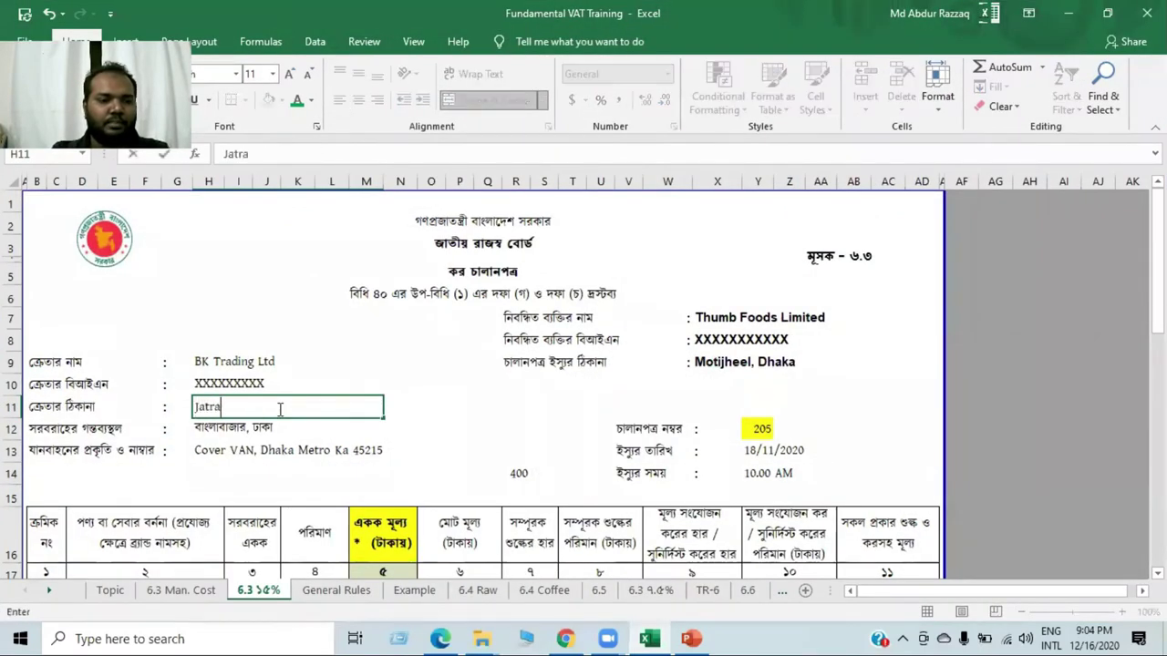
text(bari, Dhaka)
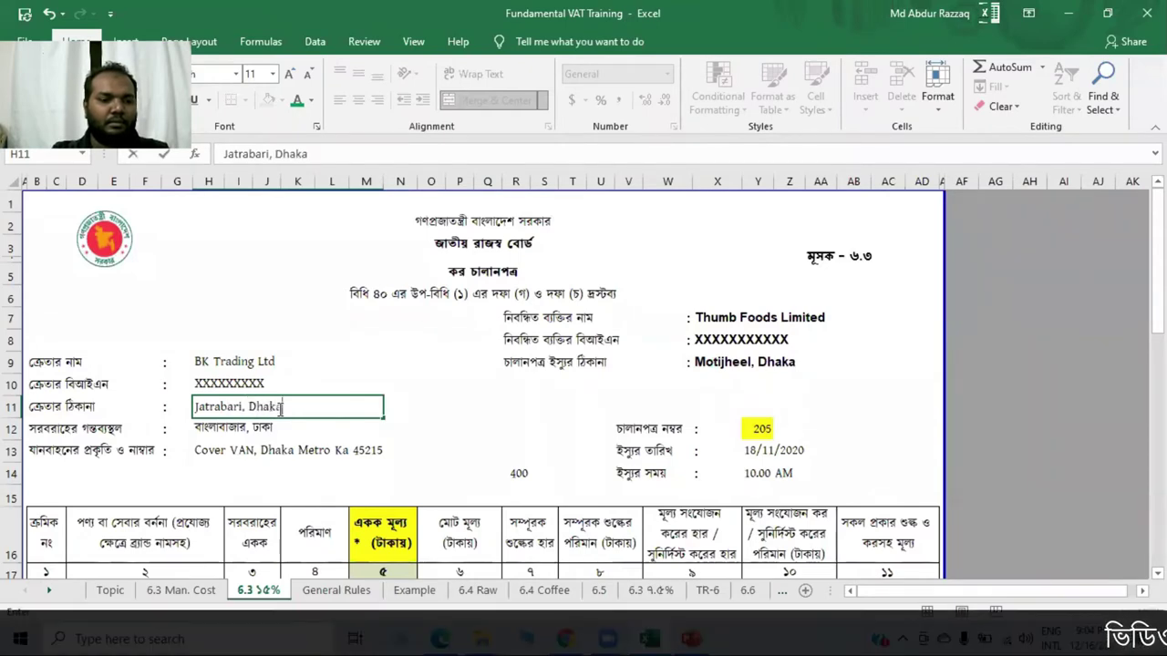
key(Return)
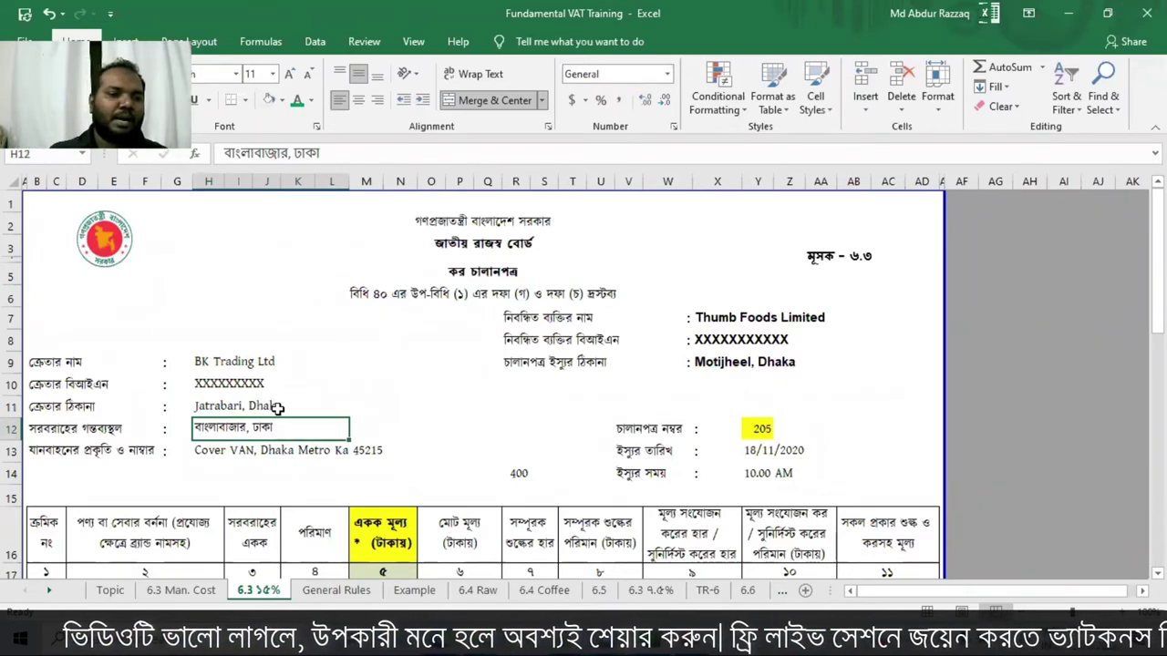
Enter Banglamotor, Dhaka as the supply destination in cell H12 of the challan
text(Ba)
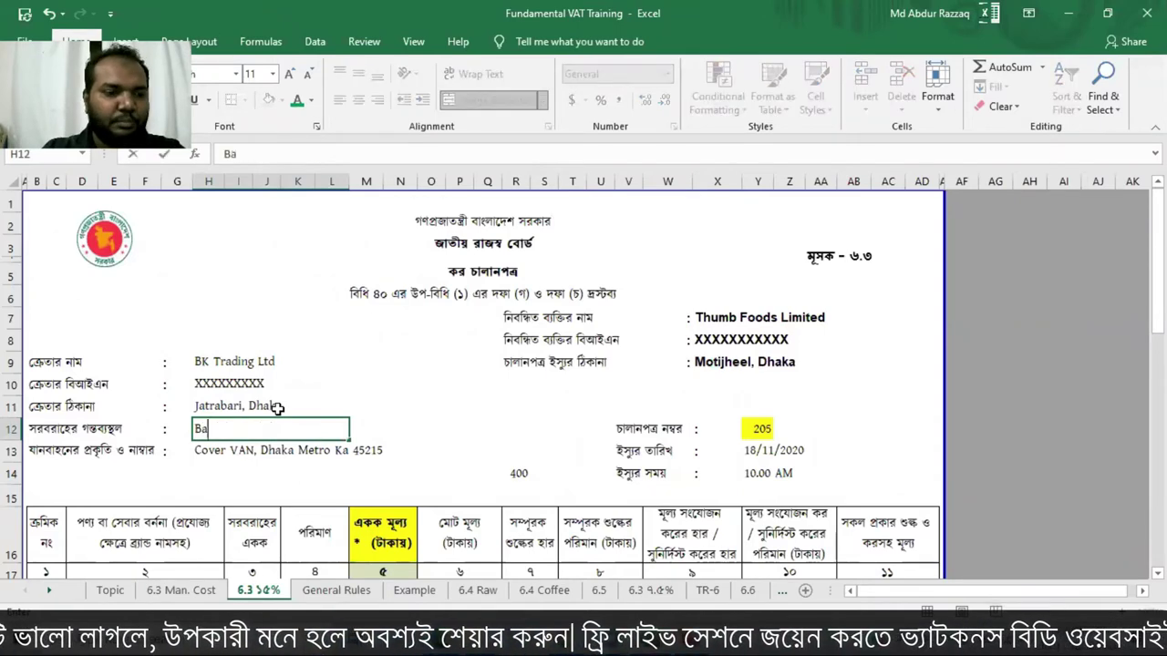
text(nglamo)
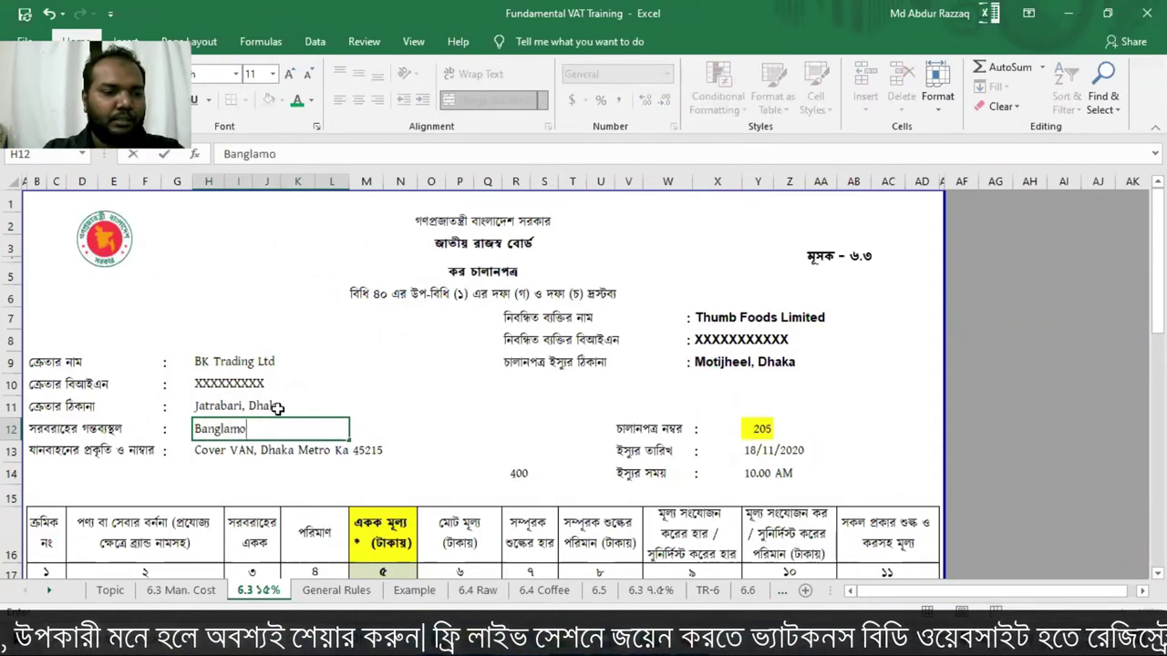
text(tor,)
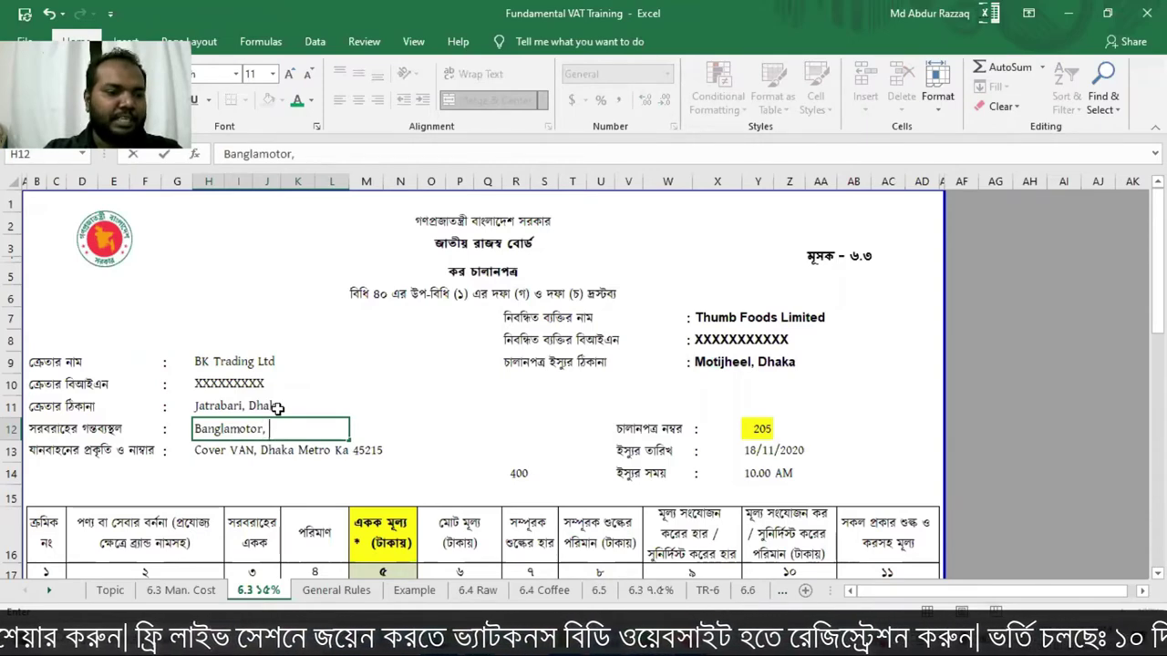
text( Dhaka)
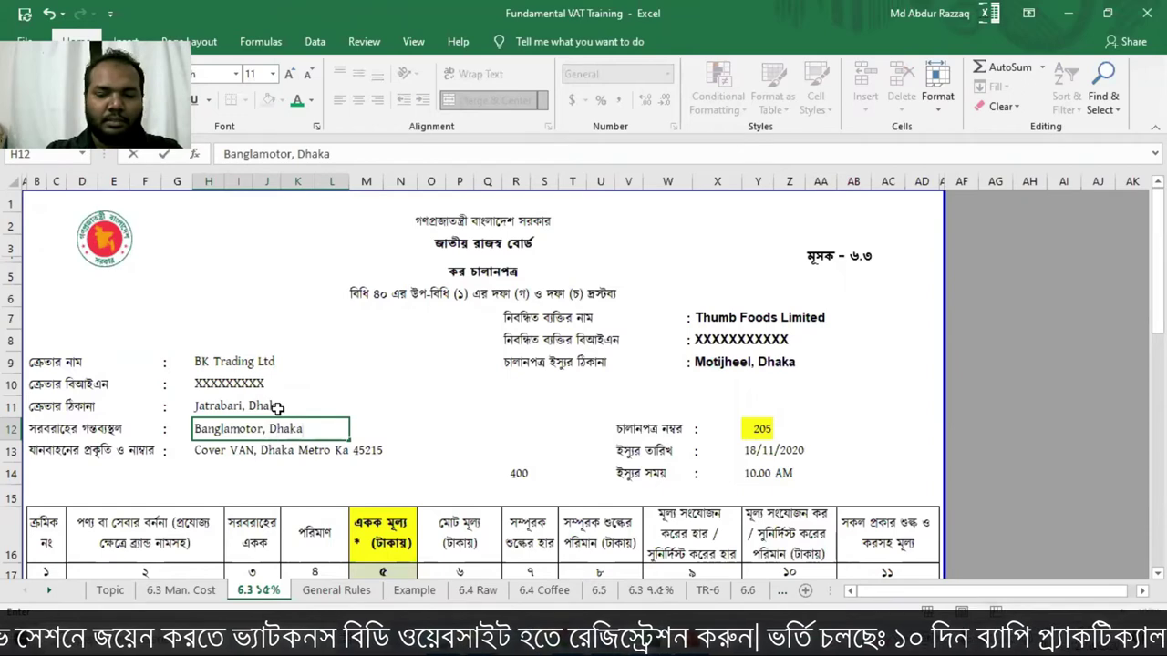
key(Return)
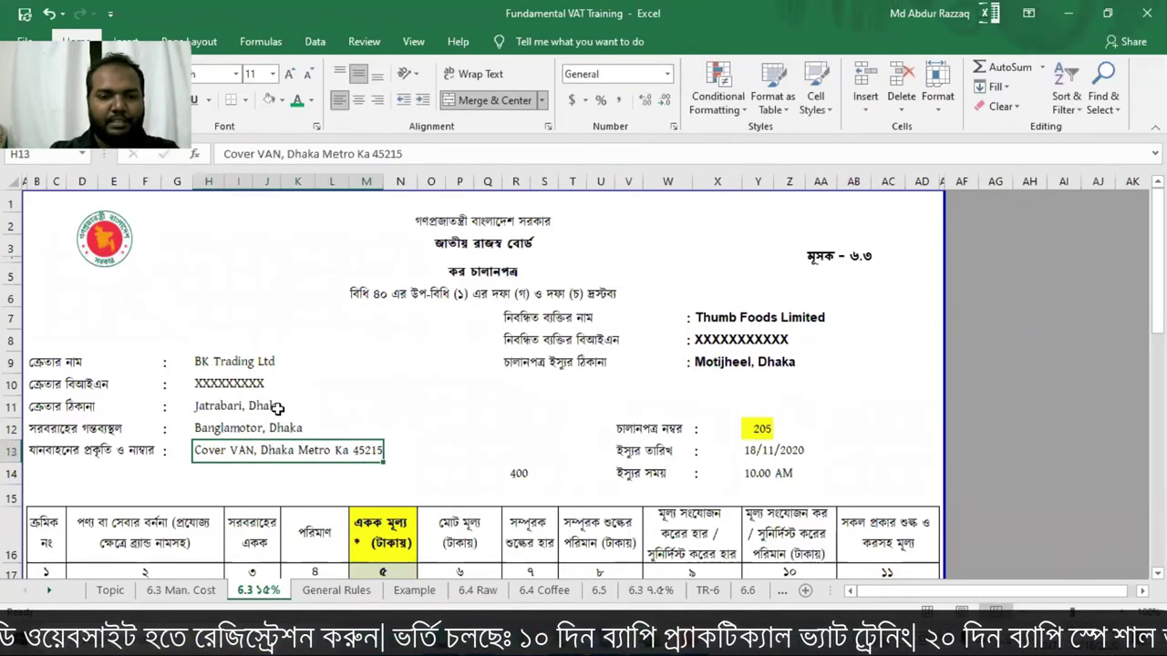
Clear the stray 400 in cell R14 and set the challan number in cell Y12 to 210
click(512, 473)
key(Delete)
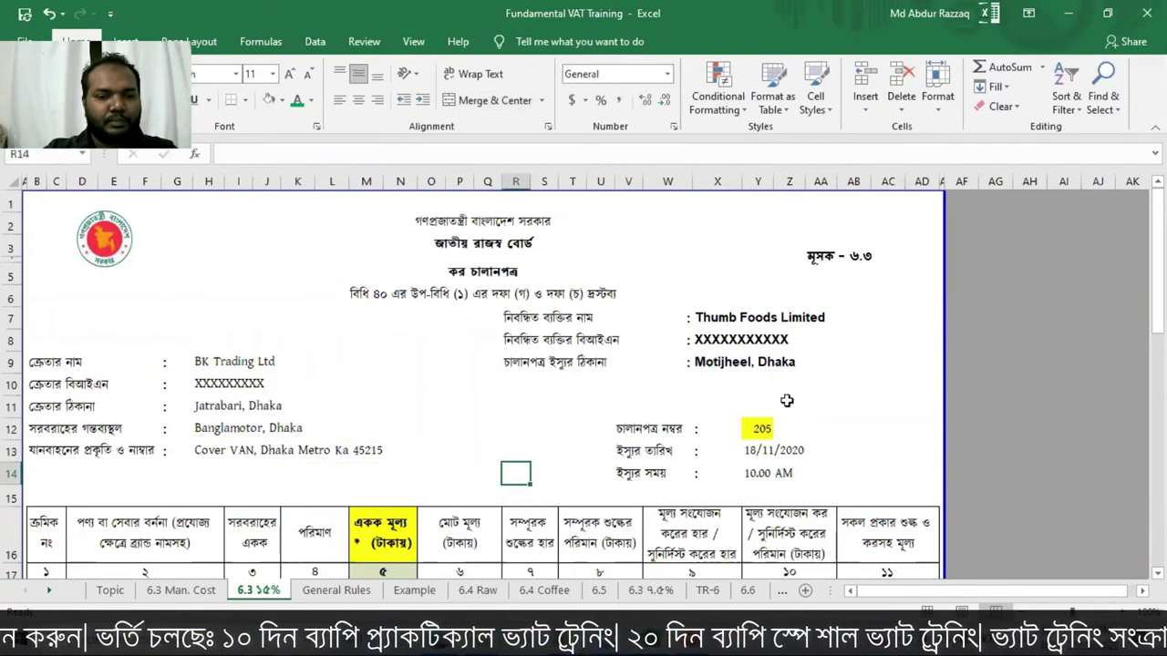
click(763, 430)
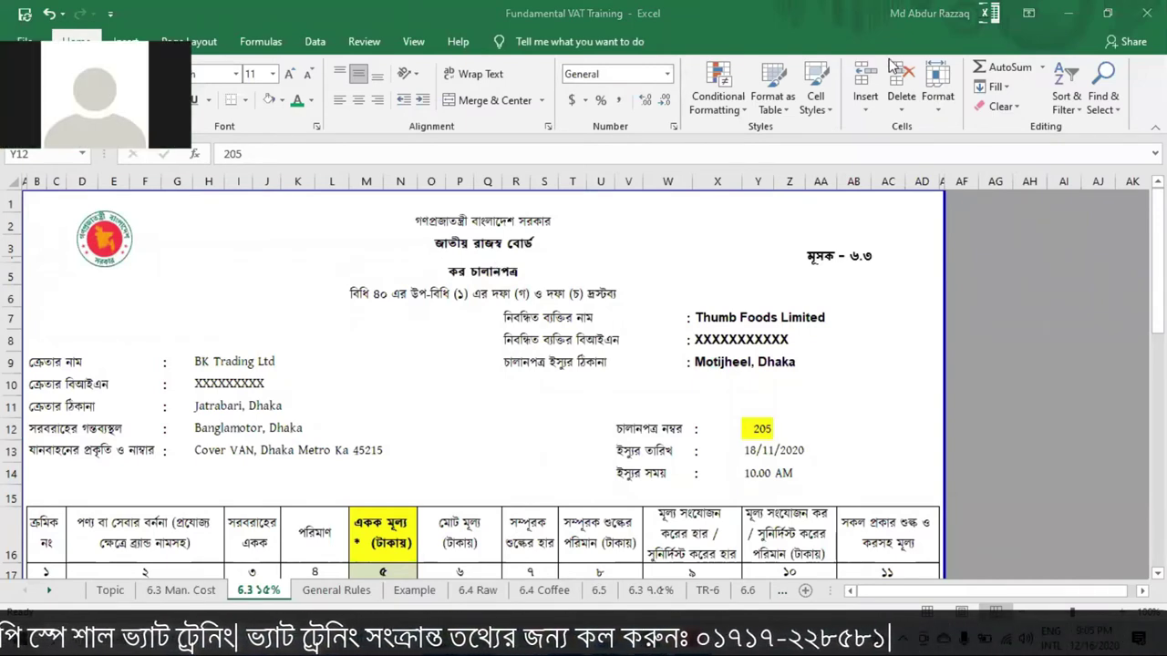
click(758, 431)
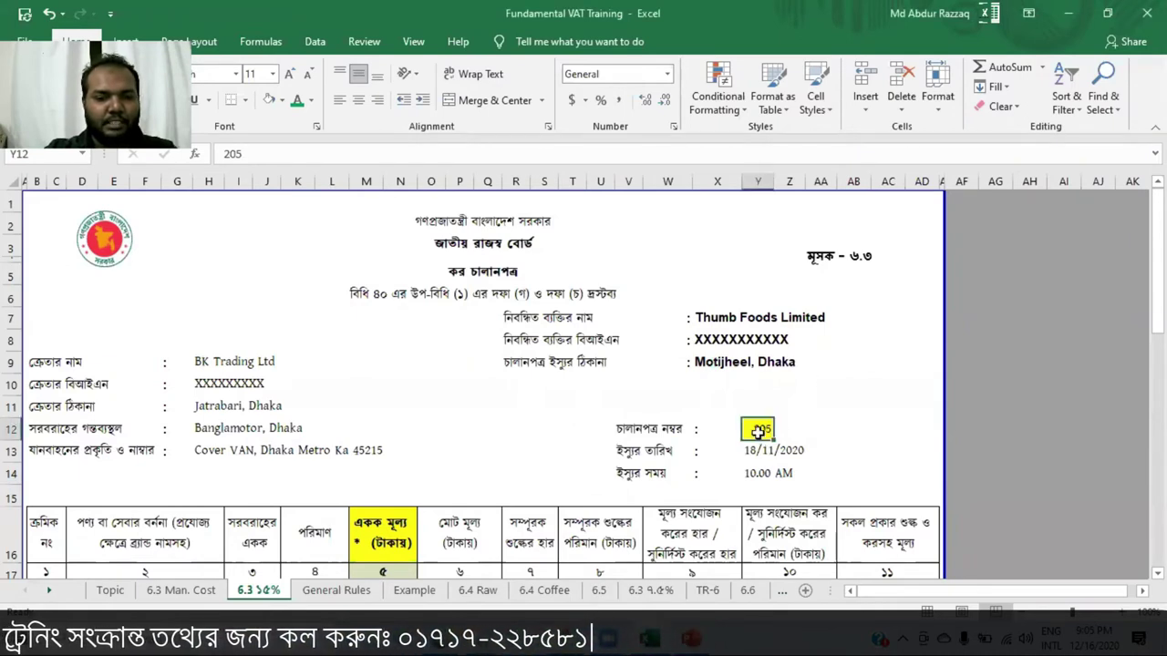
text(210)
key(Return)
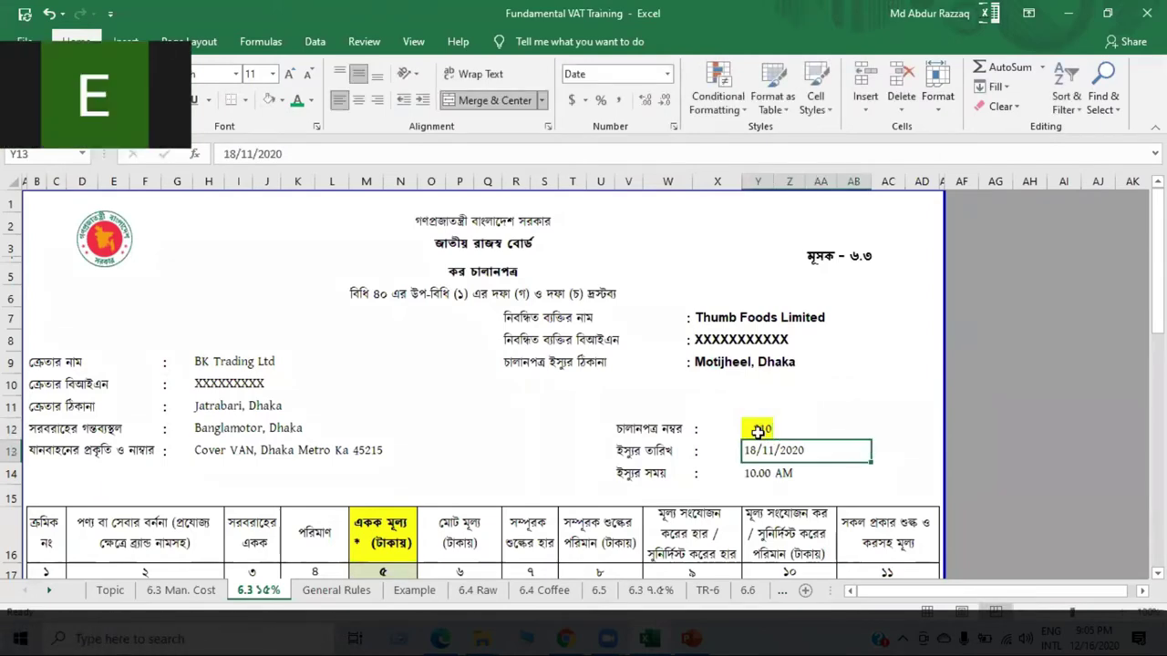
Set the challan's issue date in cell Y13 to 16/12/2020 and save the workbook
click(758, 431)
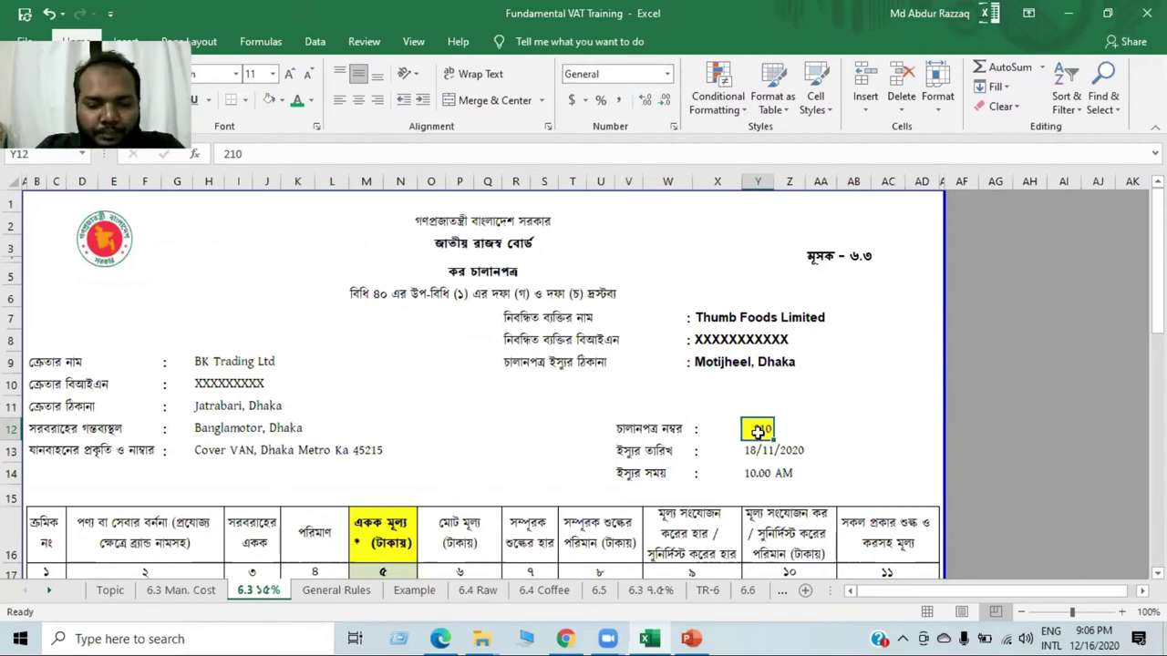
key(Down)
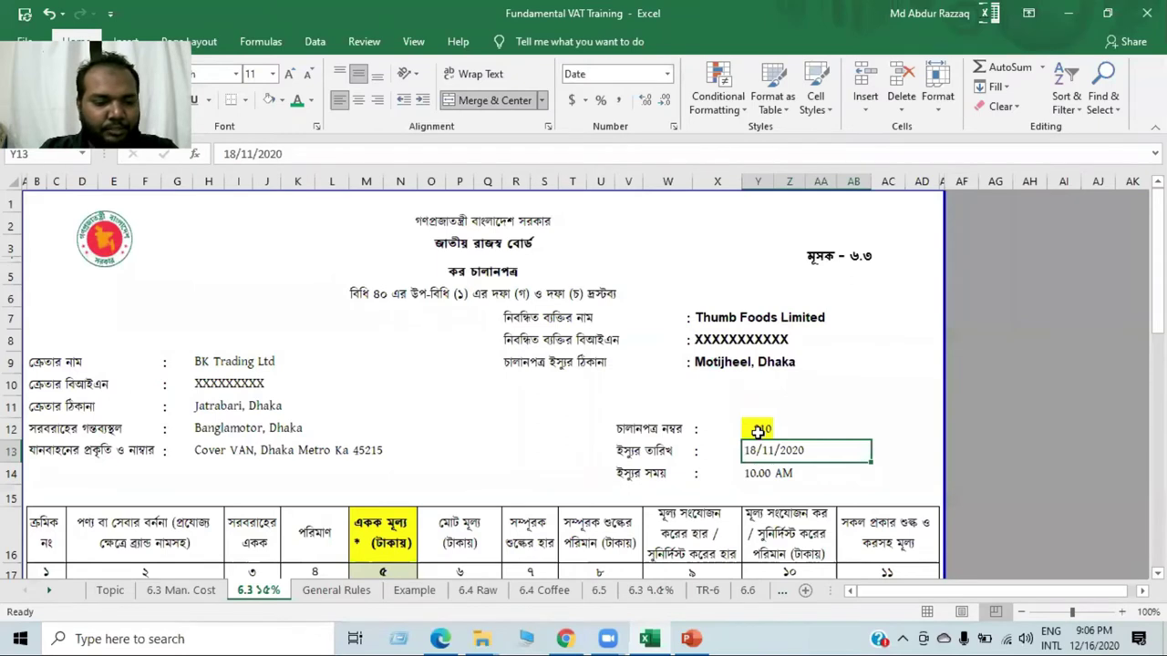
text(16/12/201)
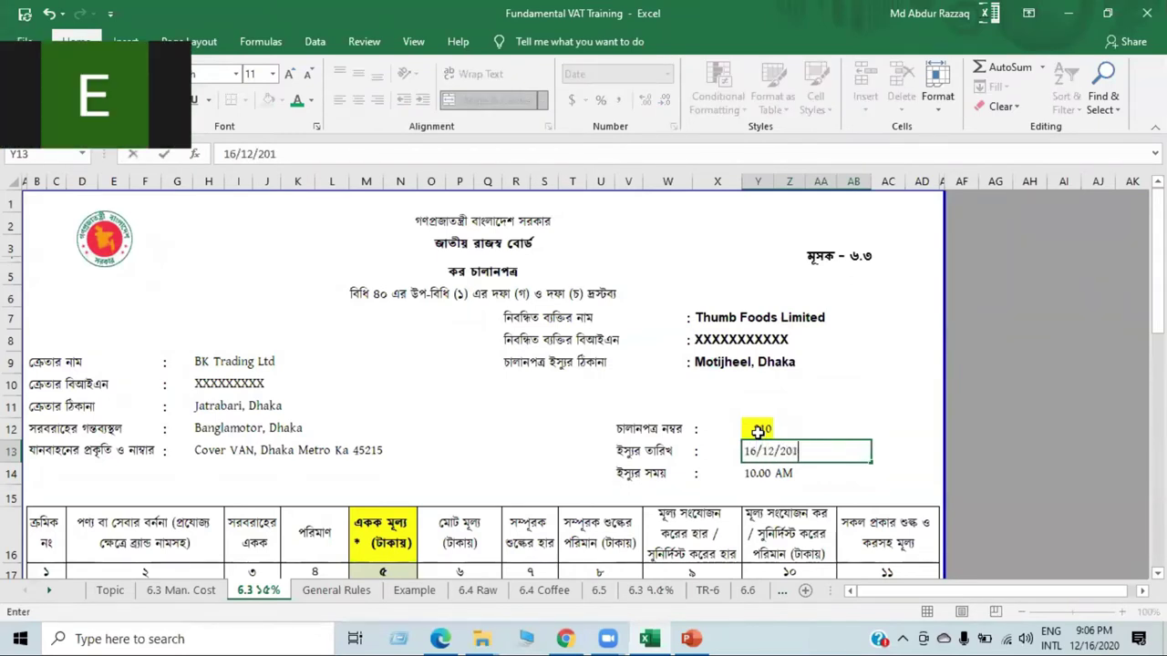
text(0)
key(BackSpace)
key(BackSpace)
text(2)
key(Return)
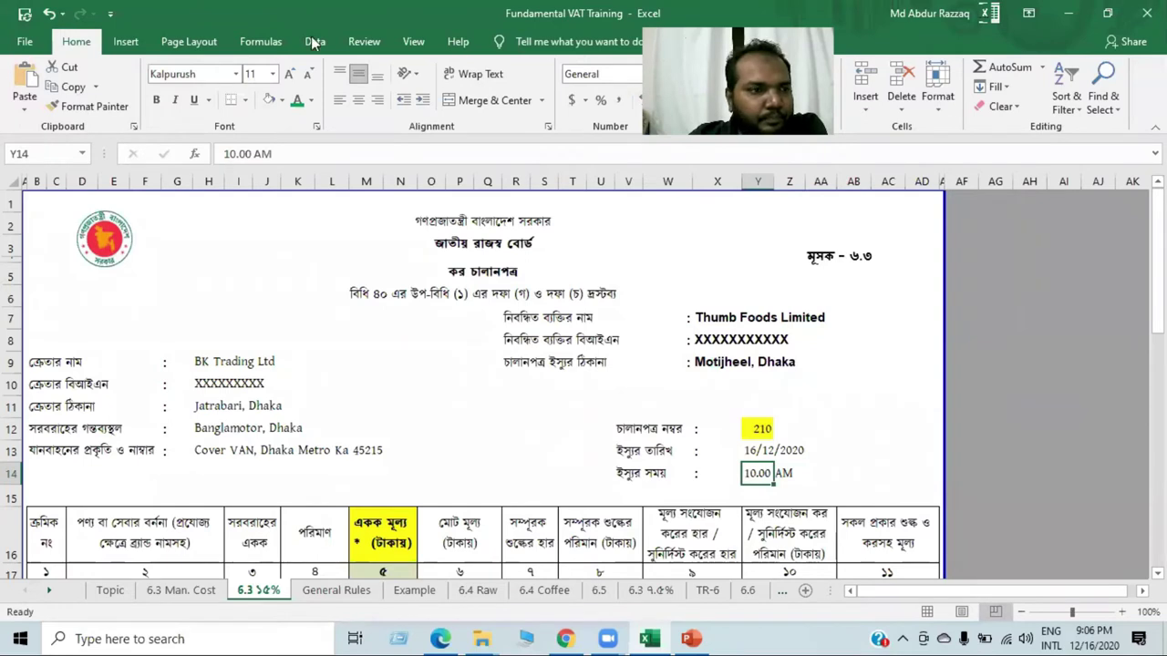
click(26, 13)
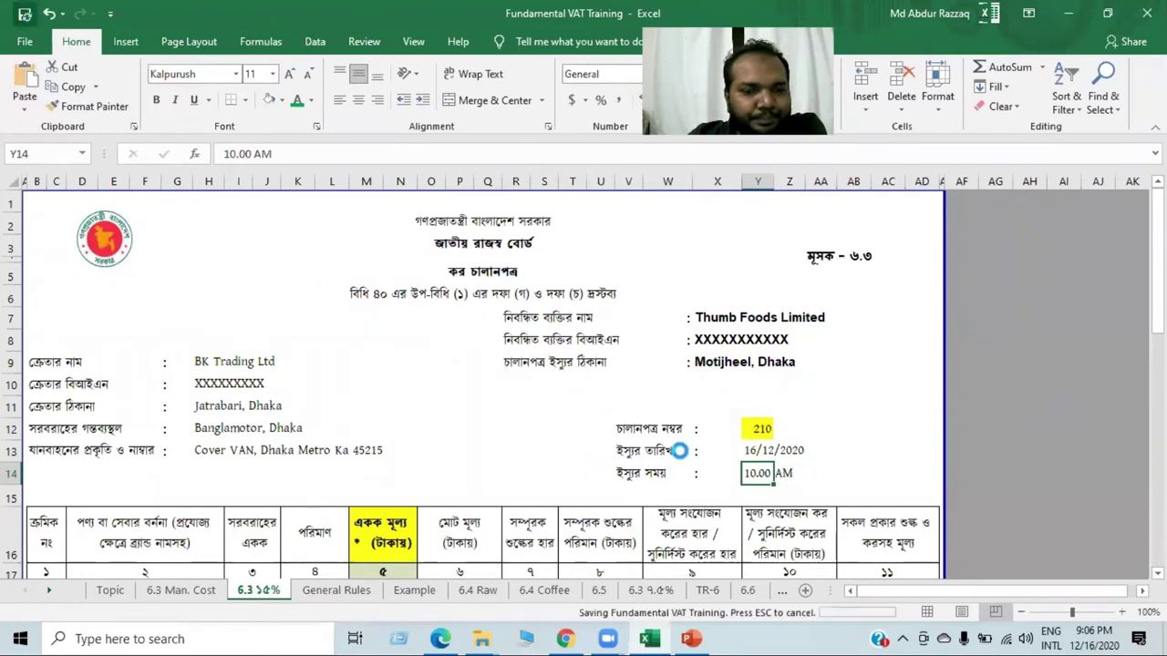
Number the item rows 1 to 4 in the serial number column, cells B19 to B22
drag(762, 429, 78, 300)
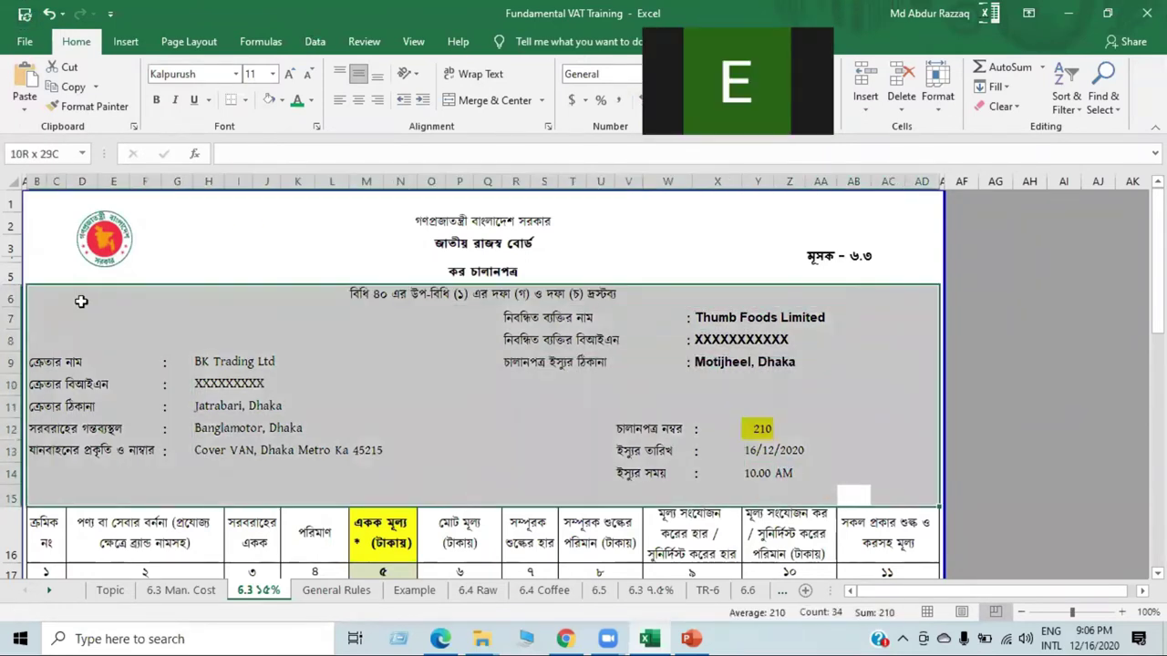
scroll(476, 380, down, 4)
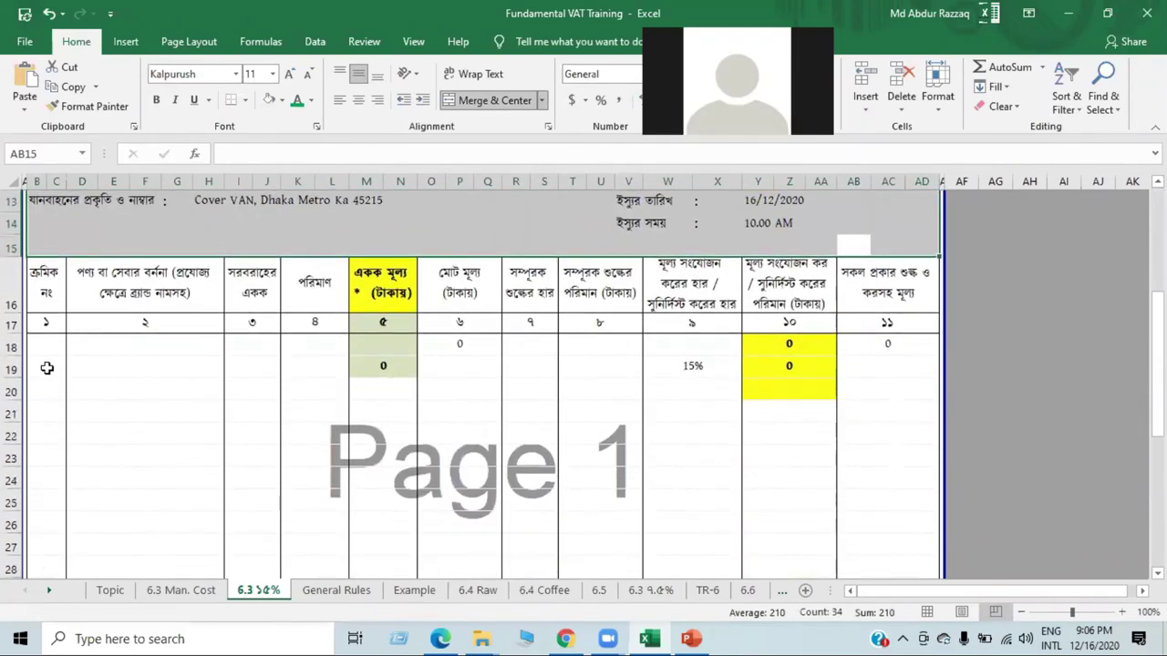
click(45, 367)
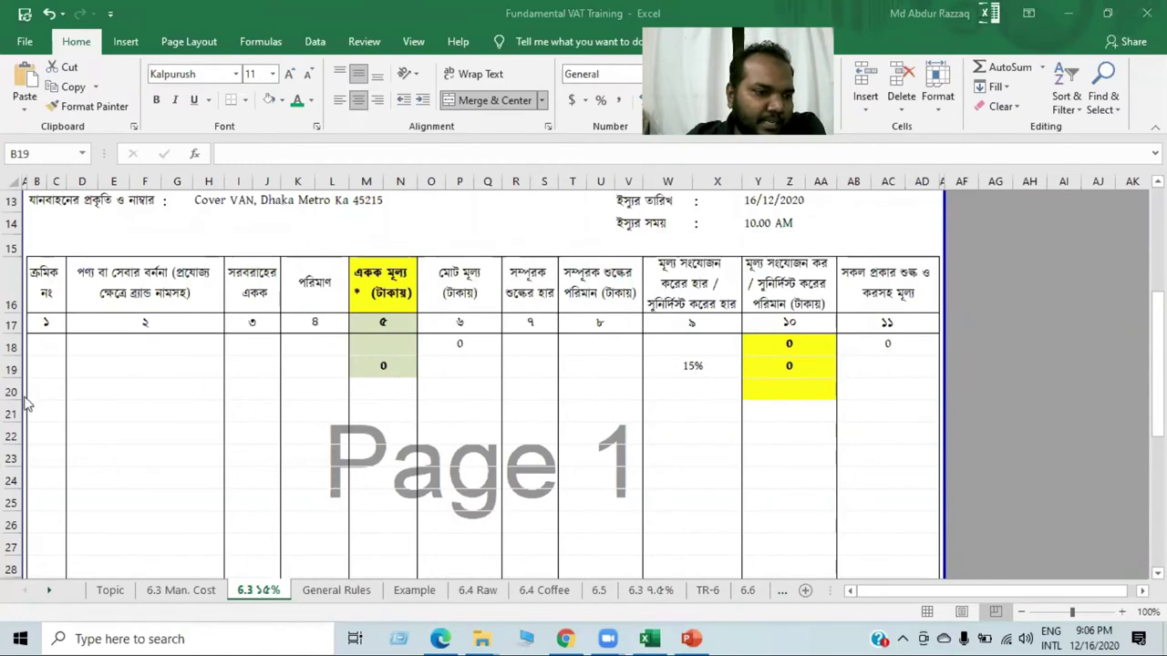
click(52, 372)
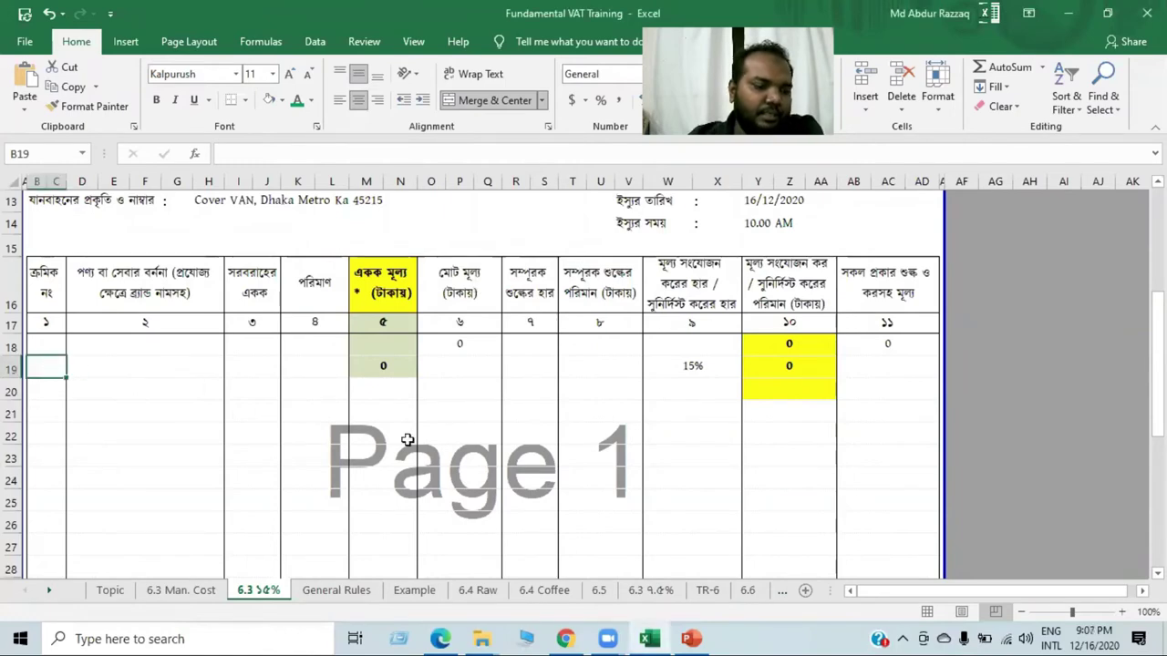
text(1)
key(Return)
text(2)
key(Return)
text(3)
key(Return)
text(4)
key(Tab)
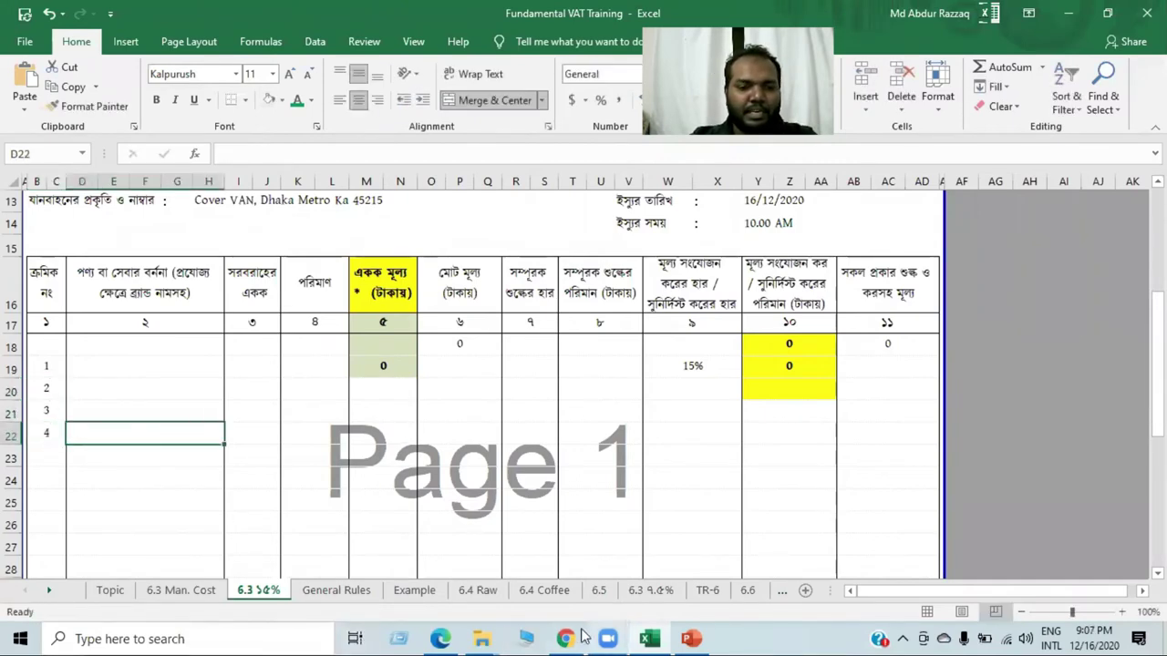
Copy the description Custard Cake-25g-Vanila-Gift Box from the Sales Invoice PDF into cell D19 of the Excel challan
click(662, 637)
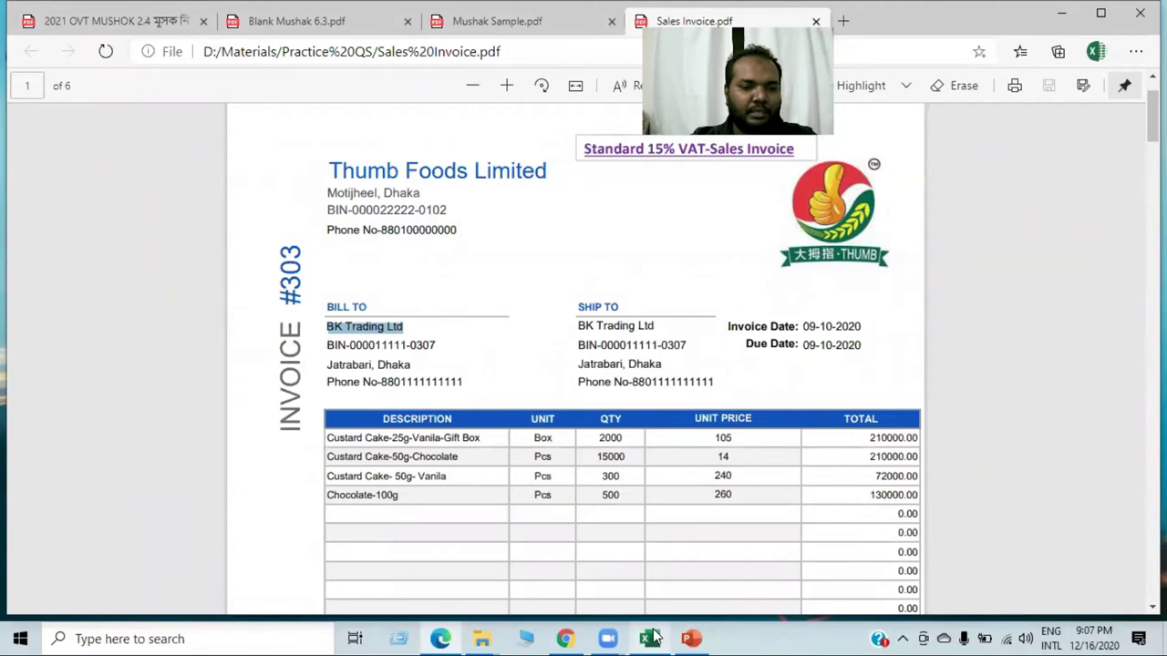
drag(329, 439, 478, 441)
key(ctrl+c)
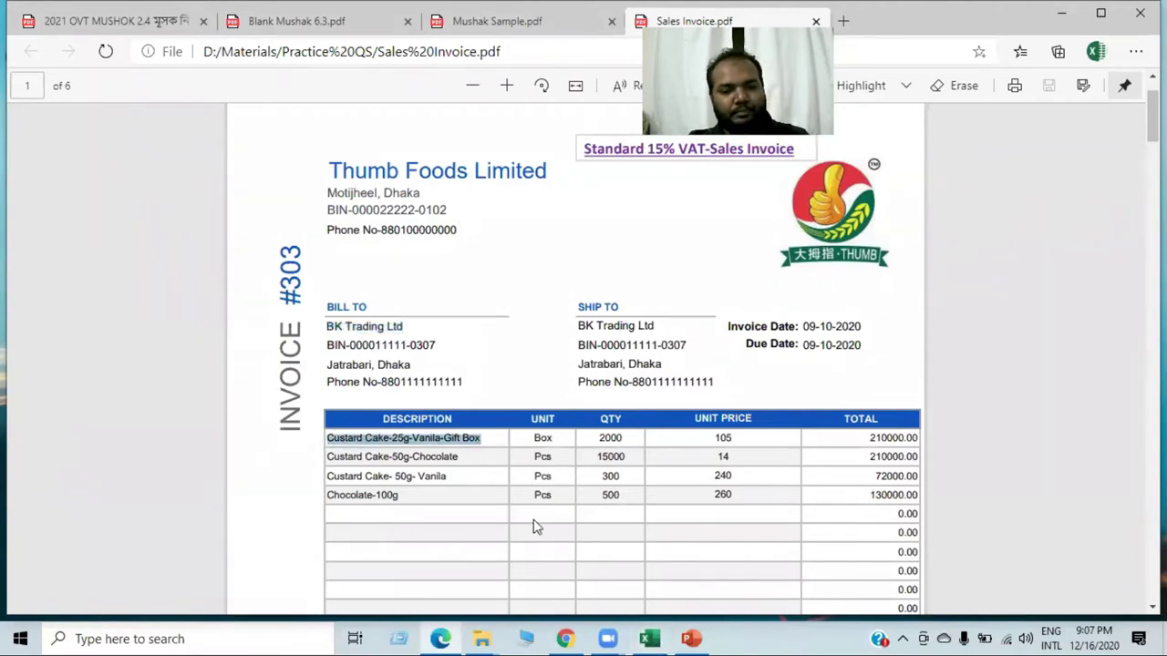
click(649, 639)
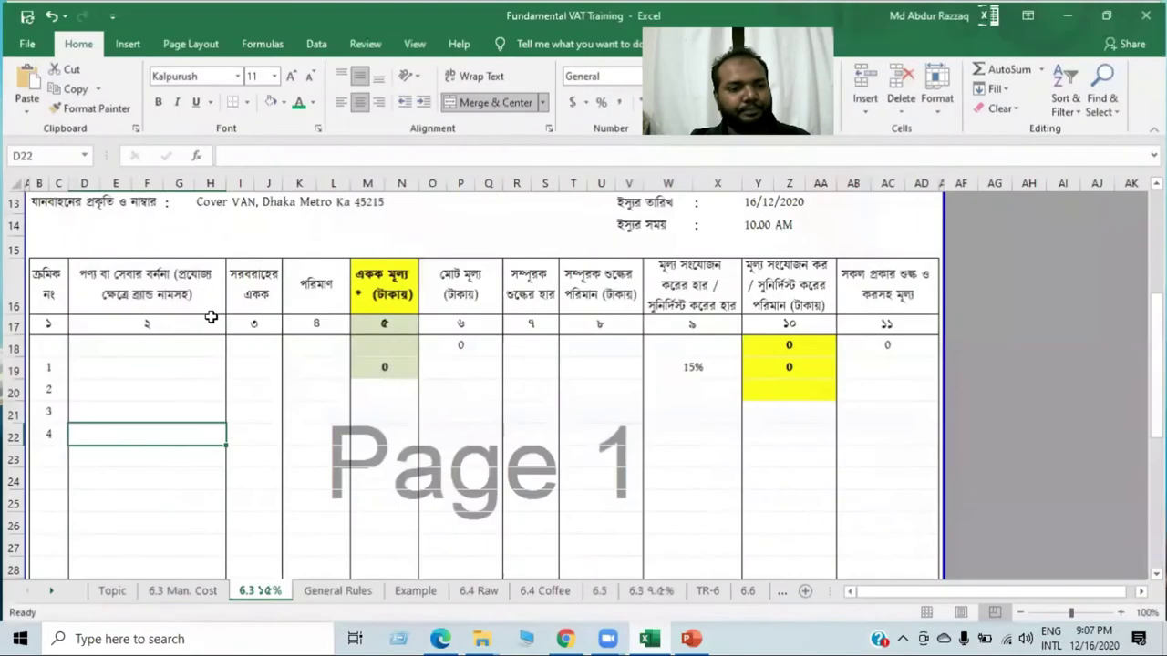
click(136, 369)
double_click(136, 365)
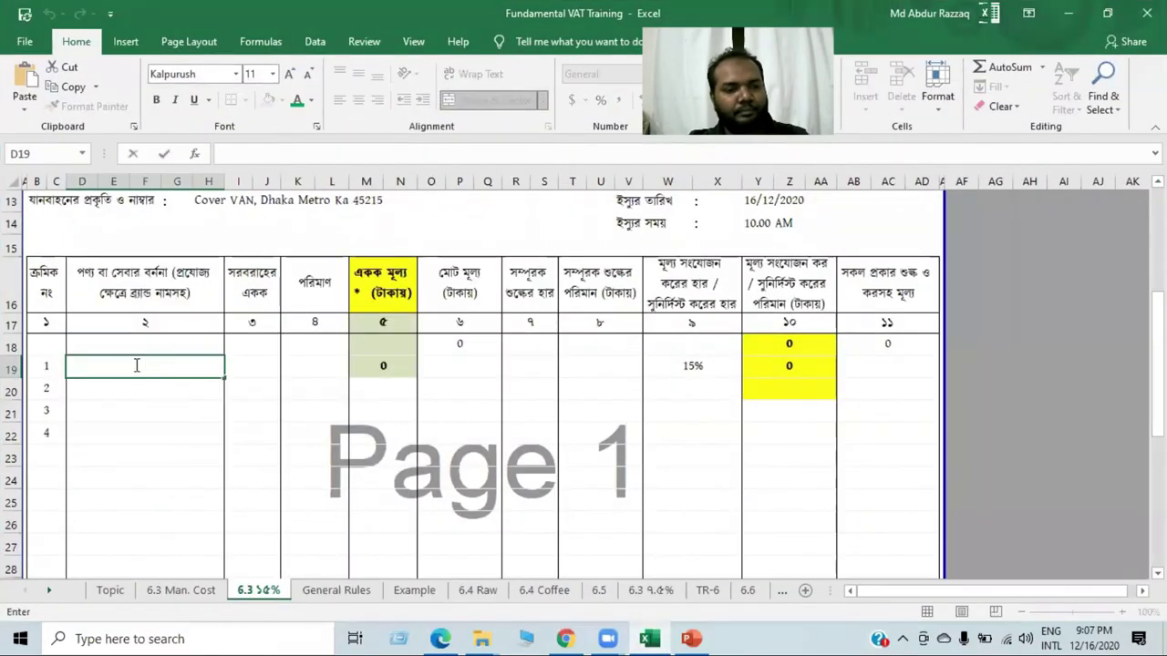
key(ctrl+v)
click(143, 388)
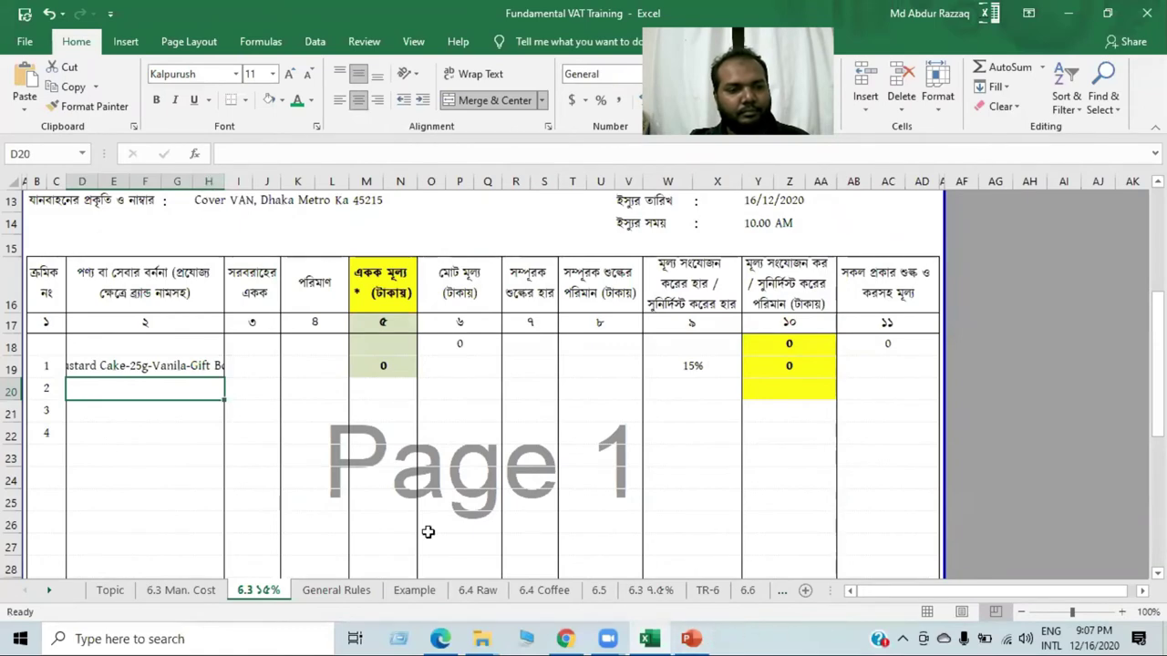
Copy the description Custard Cake-50g-Chocolate from the Sales Invoice PDF into cell D20 of the Excel challan
click(649, 638)
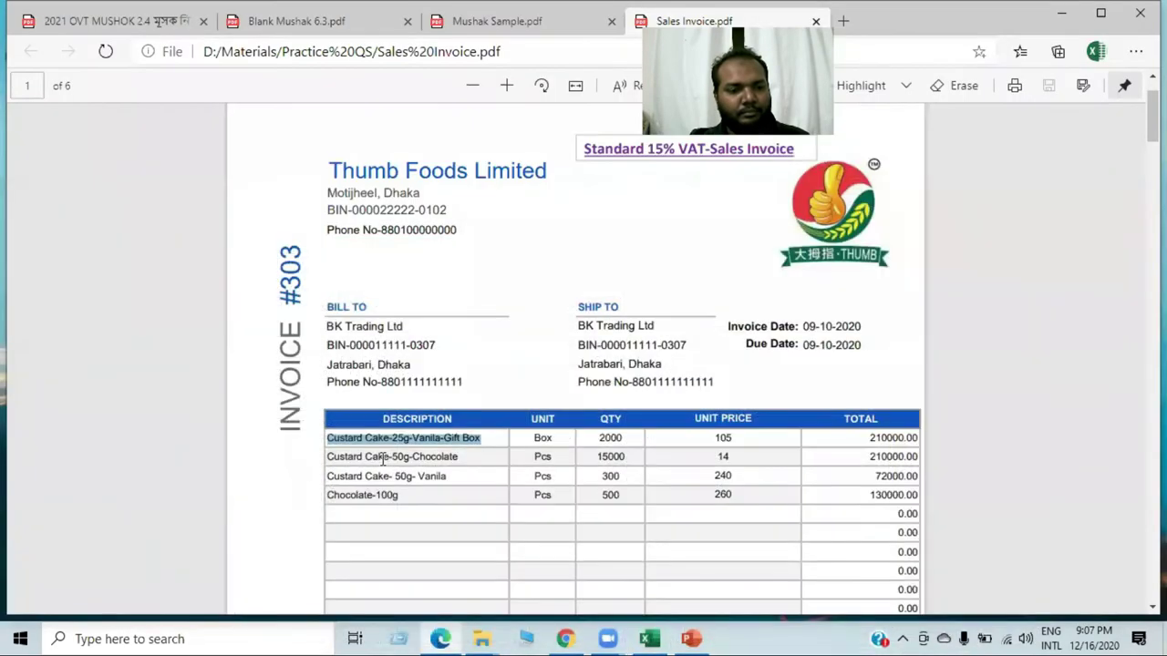
triple_click(381, 456)
click(398, 465)
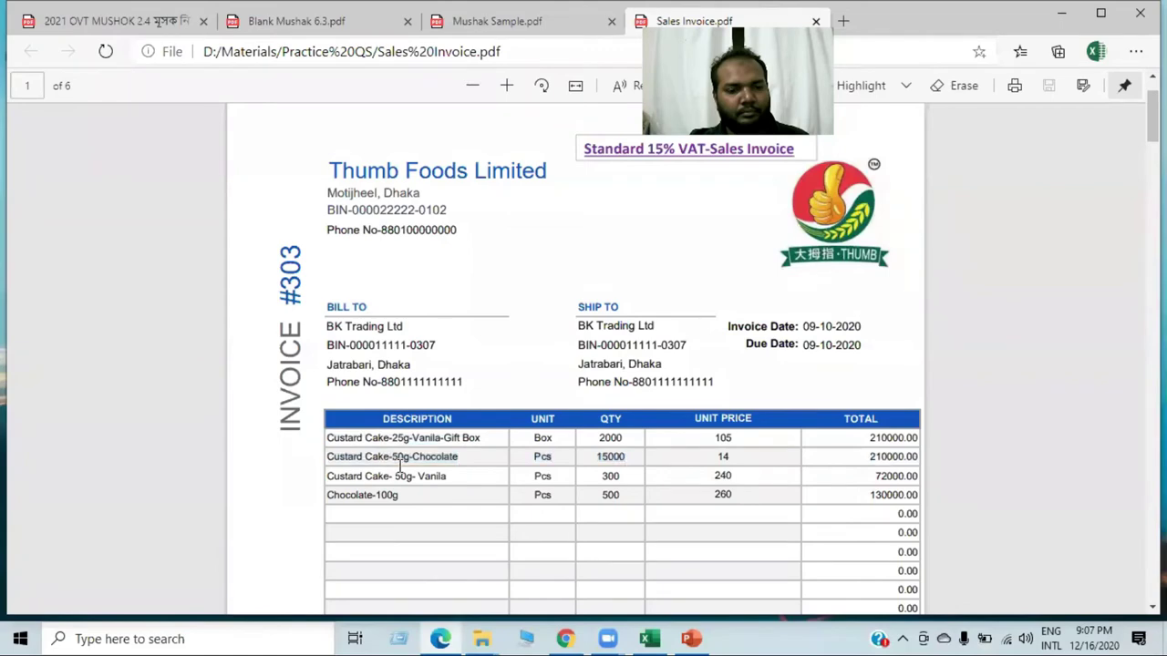
drag(328, 458, 472, 463)
key(ctrl+c)
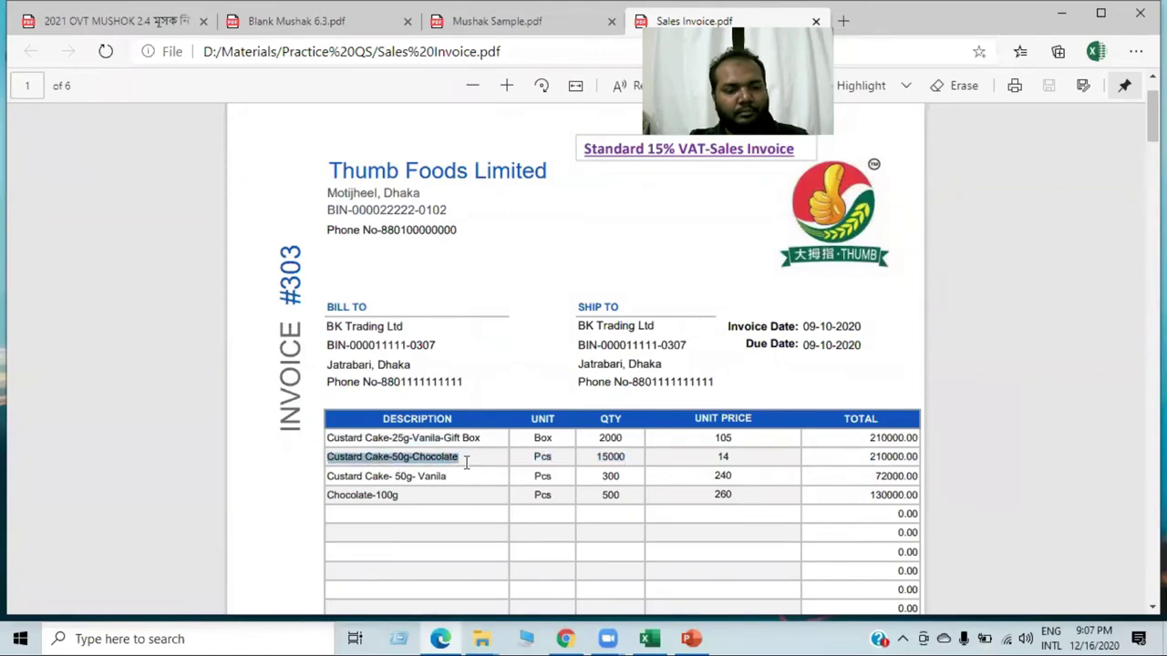
click(649, 638)
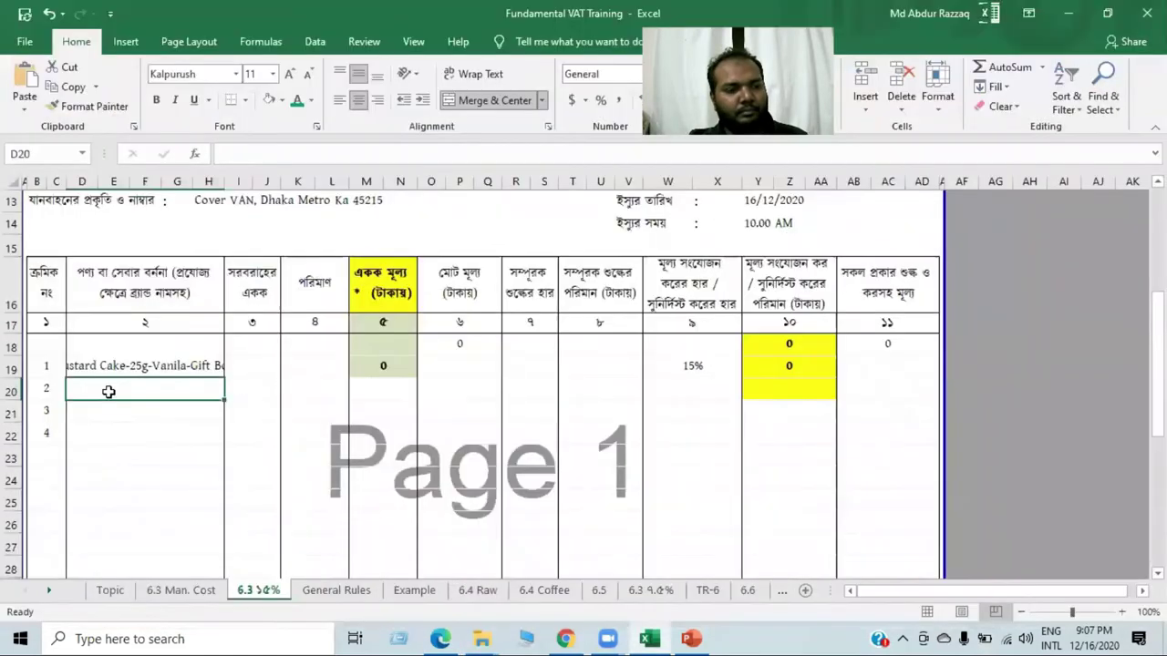
double_click(108, 391)
key(ctrl+v)
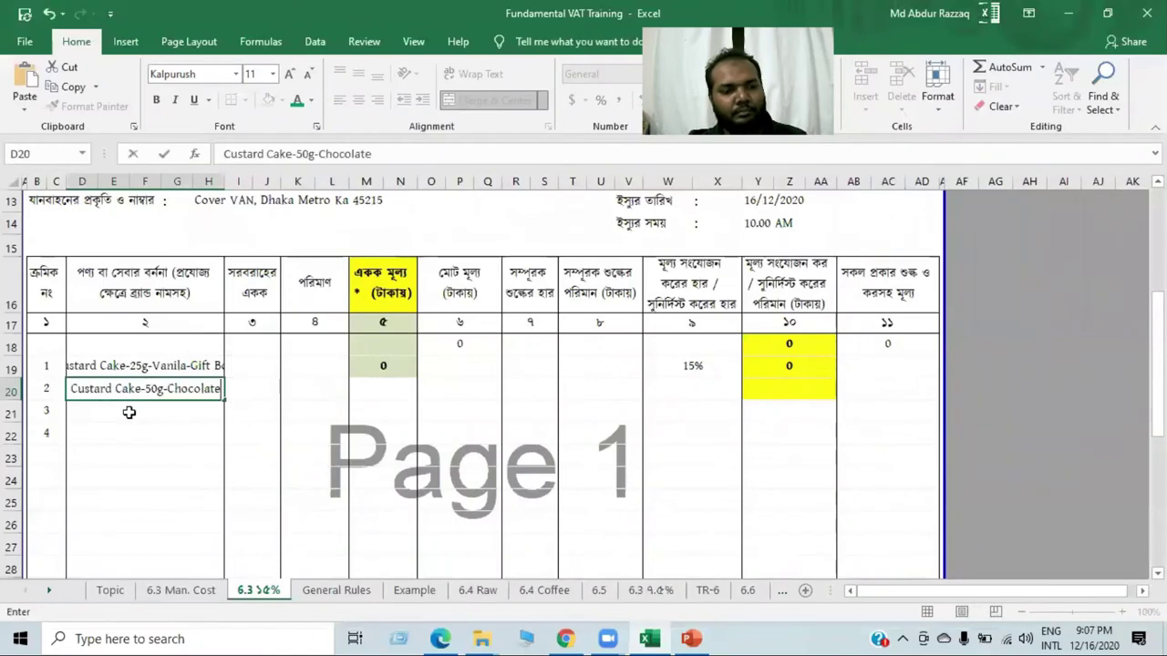
click(129, 412)
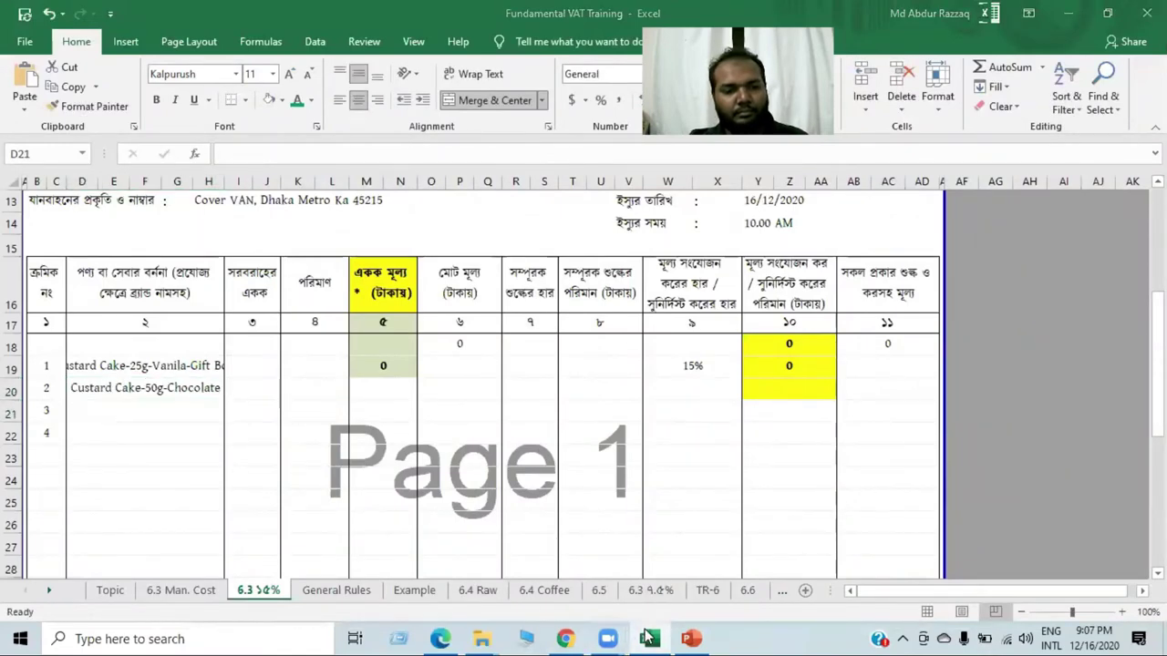
Copy the description Custard Cake- 50g- Vanila from the Sales Invoice PDF into cell D21 of the Excel challan
click(649, 639)
drag(328, 478, 454, 478)
key(ctrl+c)
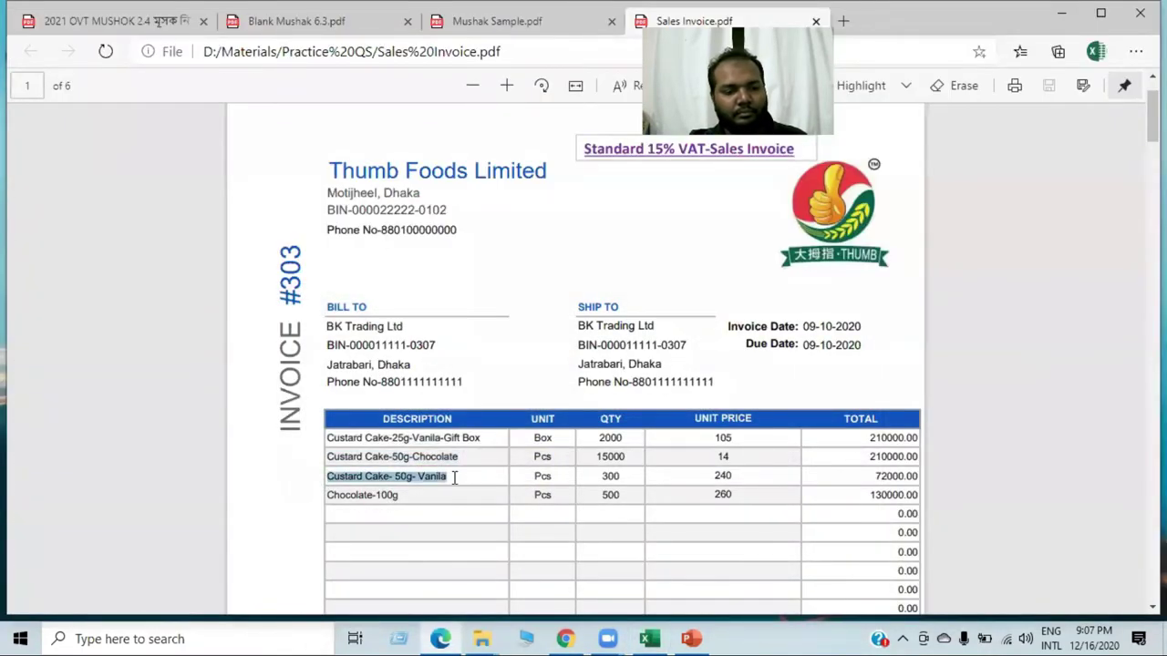
click(649, 639)
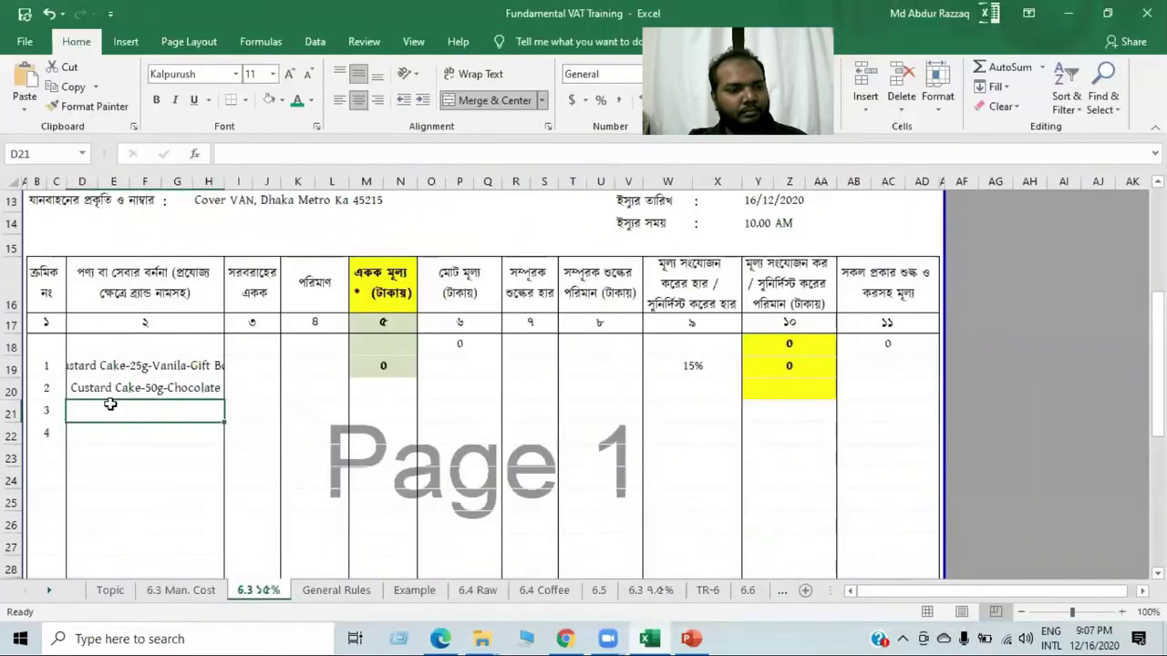
double_click(108, 411)
key(ctrl+v)
key(Return)
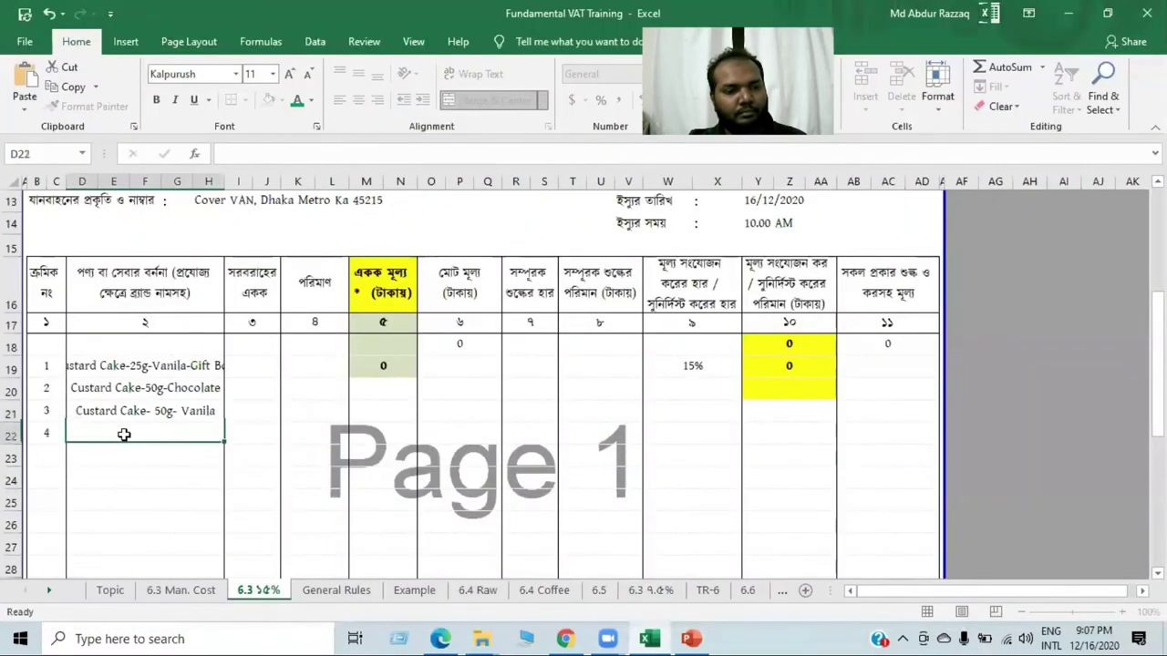
Copy the description Chocolate-100g from the Sales Invoice PDF into cell D22 of the Excel challan
key(alt+Tab)
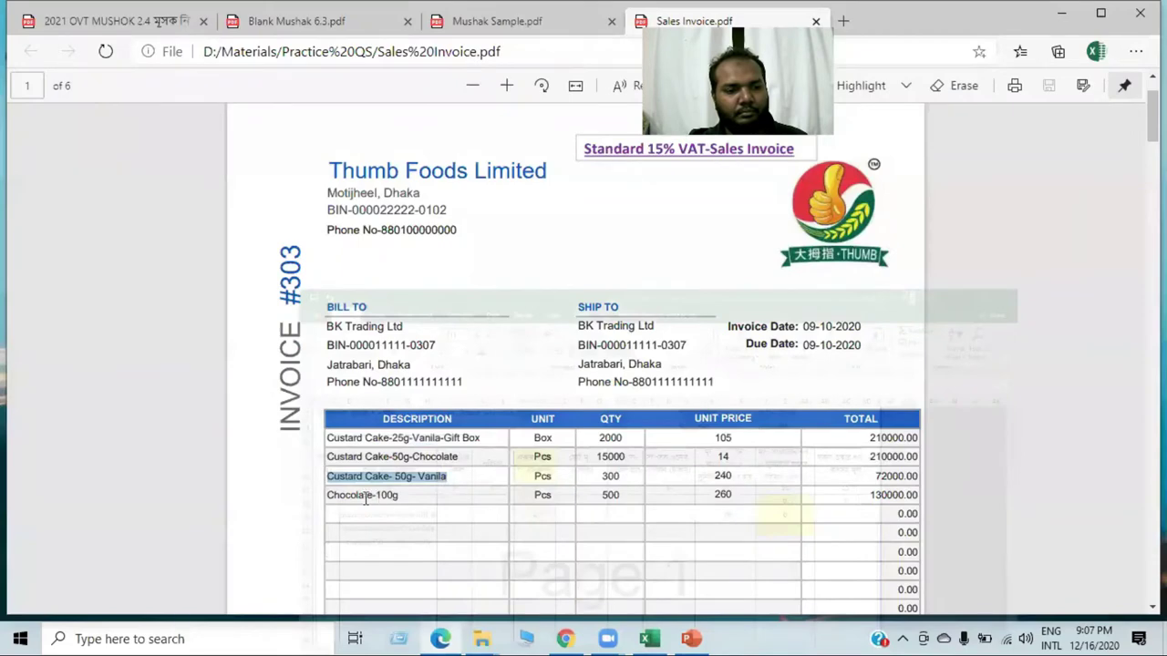
double_click(364, 496)
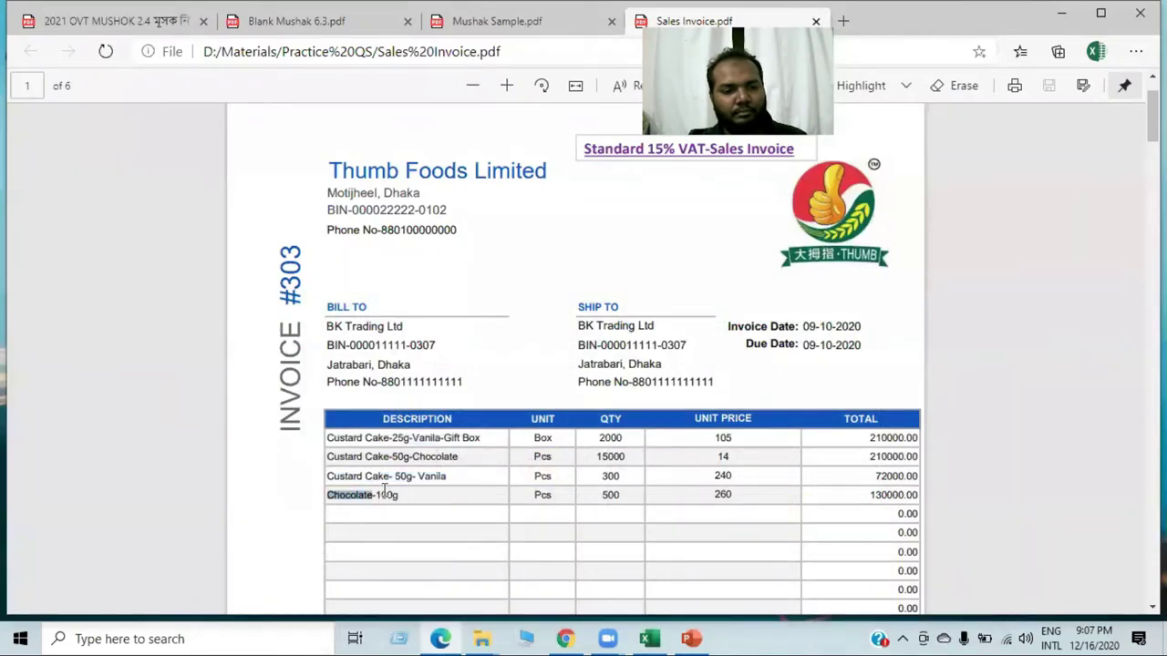
click(343, 501)
double_click(337, 495)
click(350, 495)
drag(338, 495, 441, 495)
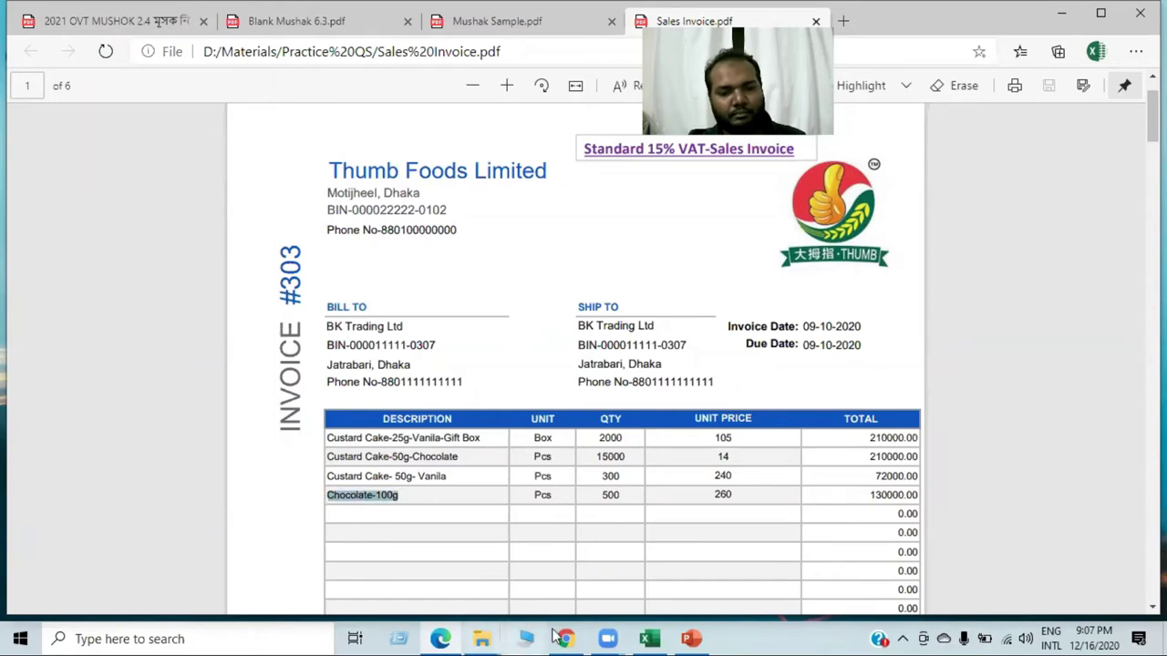
click(649, 639)
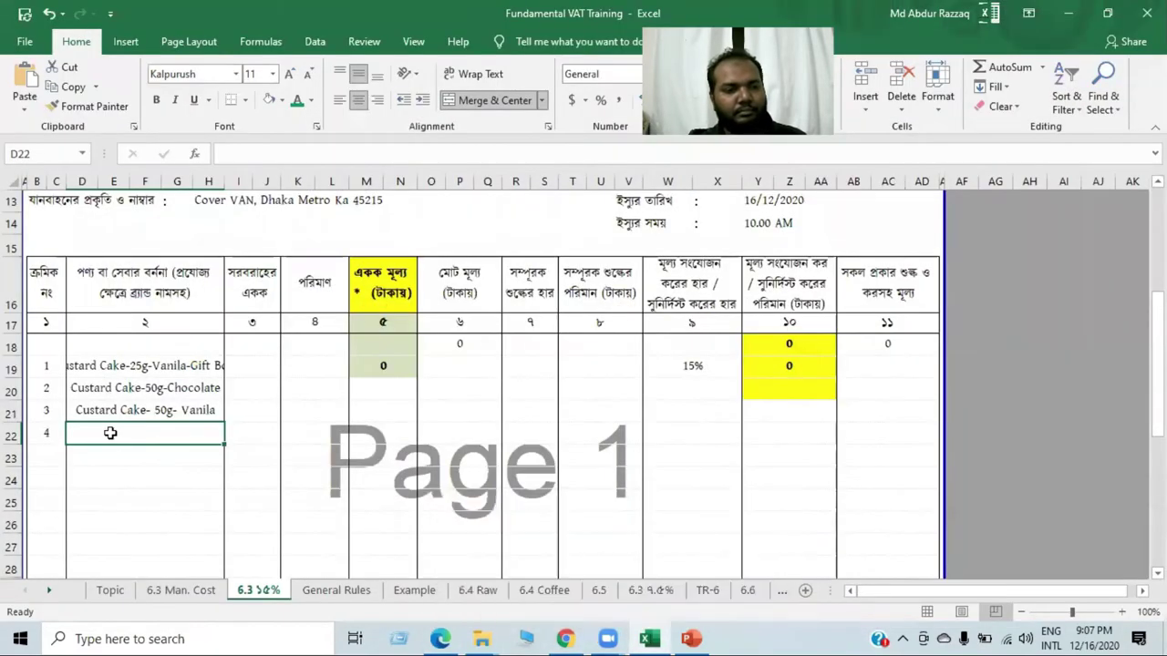
double_click(110, 433)
text(Chocolate-100g)
click(187, 496)
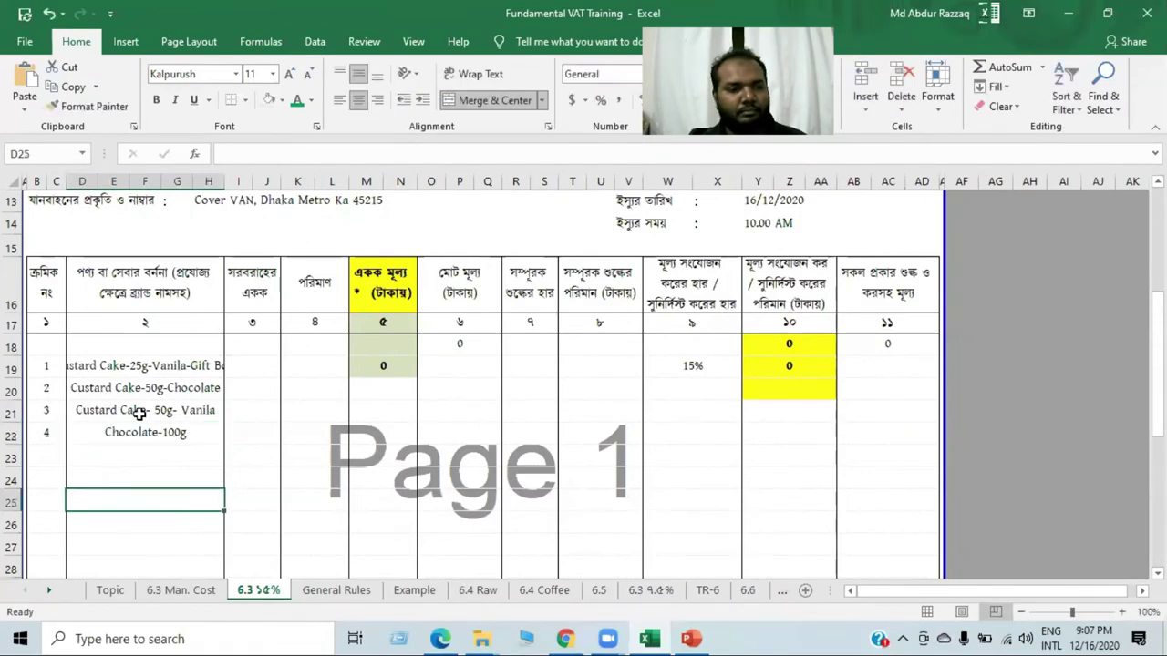
Left-align the four item descriptions in cells D19 to D22
drag(131, 374, 160, 443)
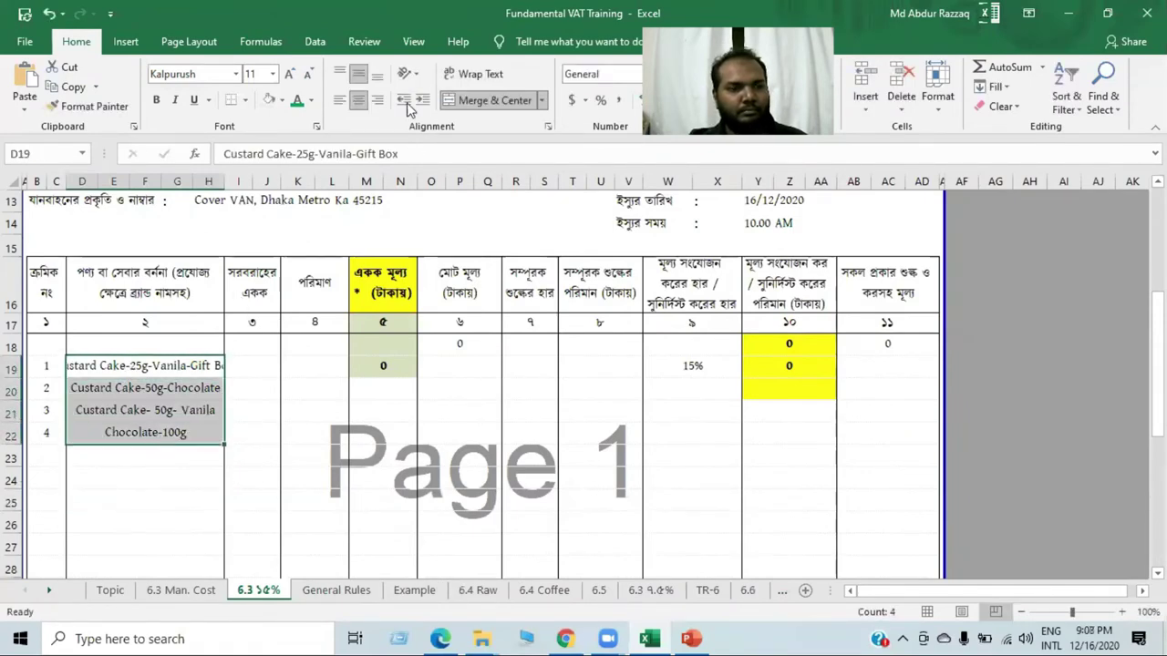
click(339, 99)
click(197, 498)
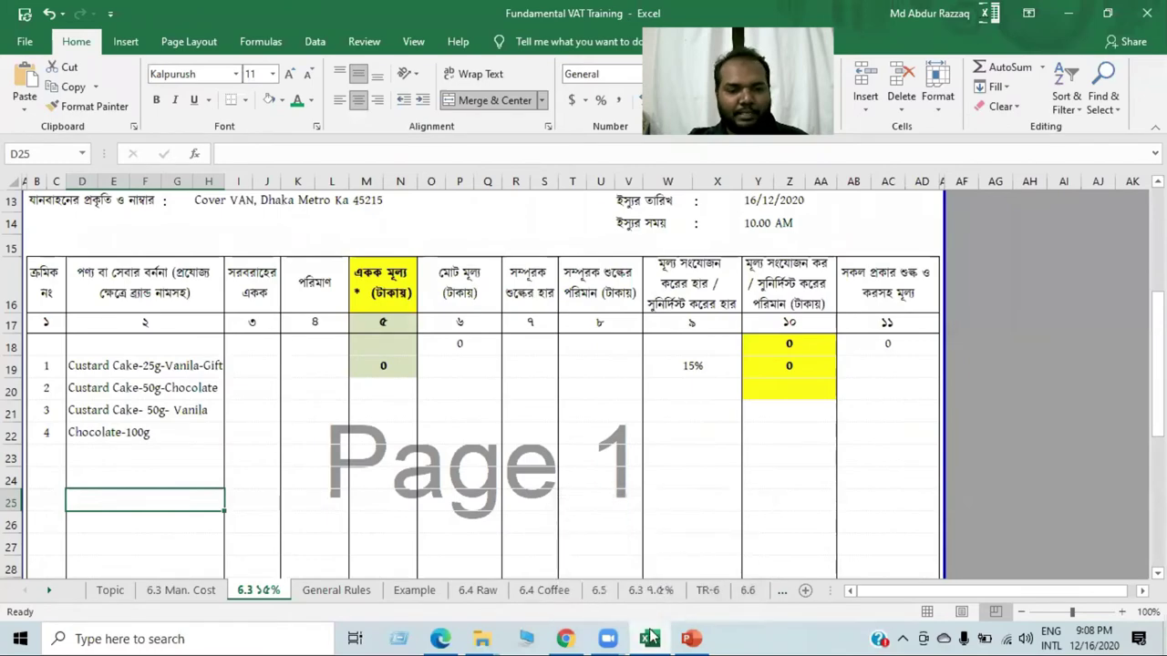
Check the units in the Sales Invoice PDF and enter Box in cell I19 and Pcs in cells I20 to I22 of the challan
click(650, 637)
click(650, 637)
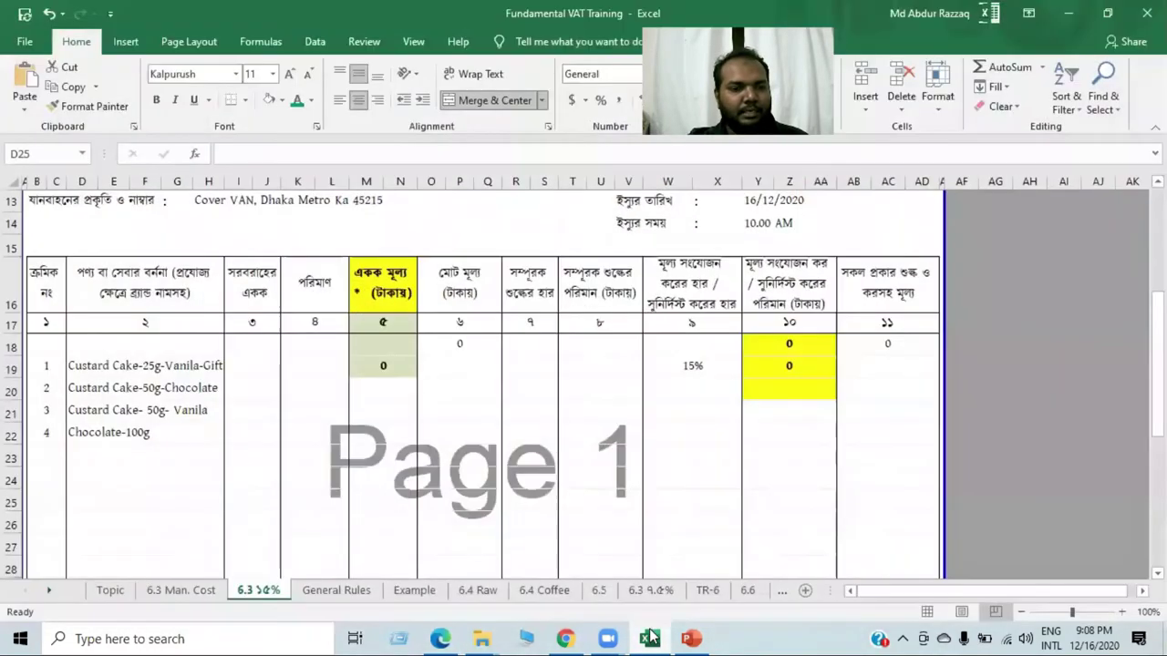
click(650, 638)
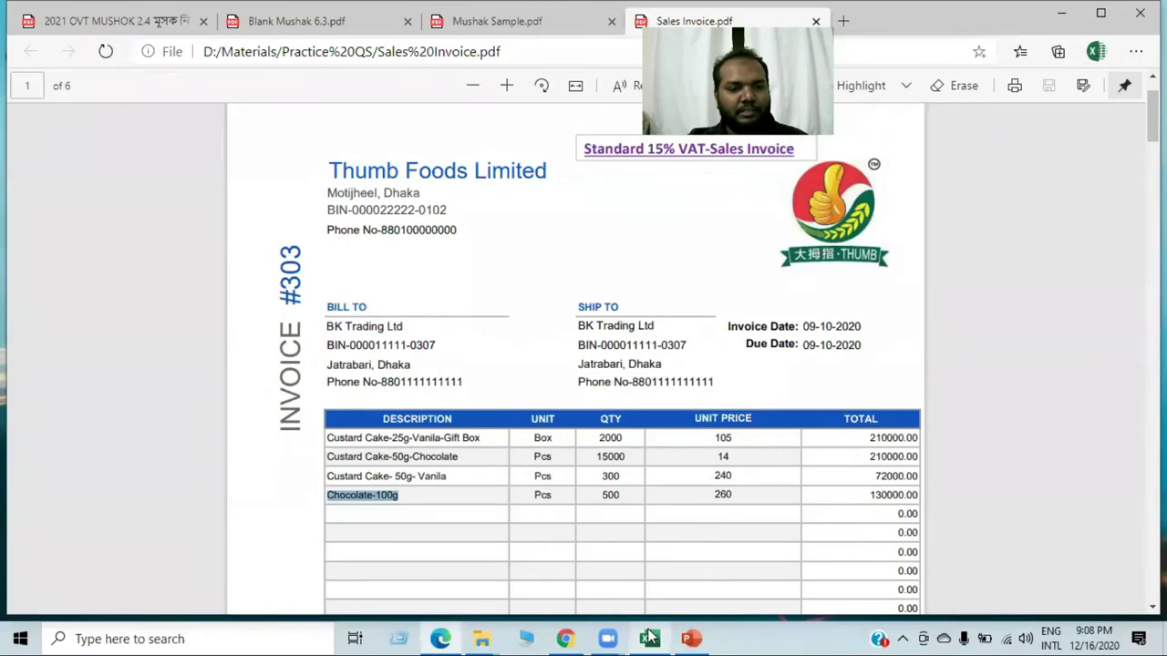
click(651, 637)
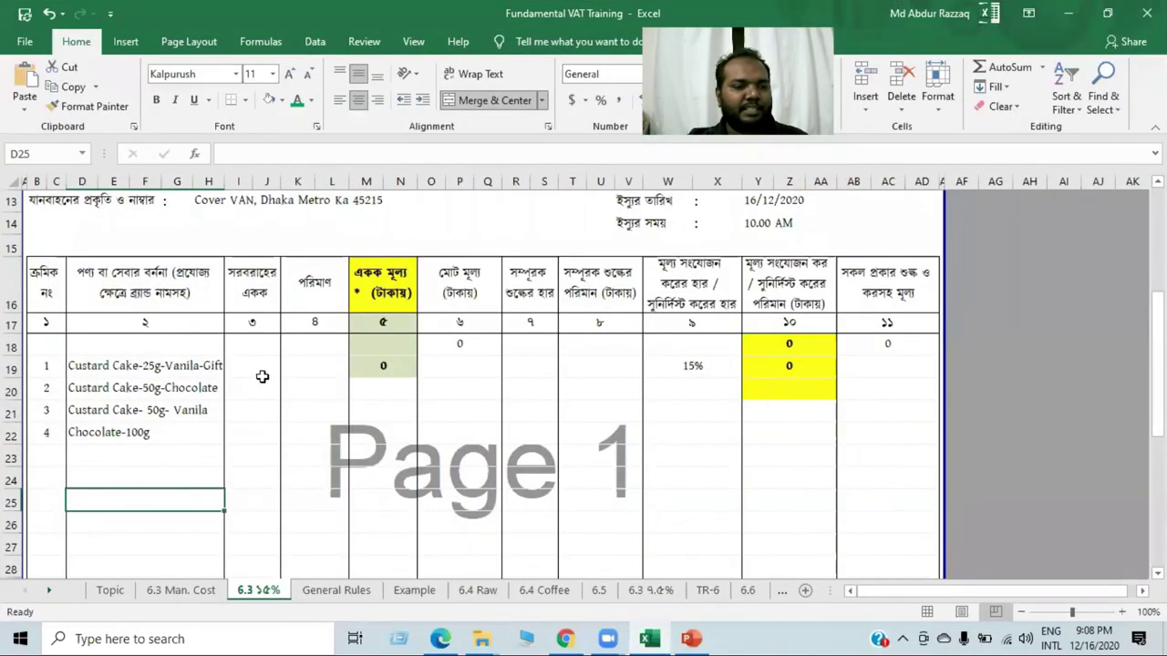
click(262, 376)
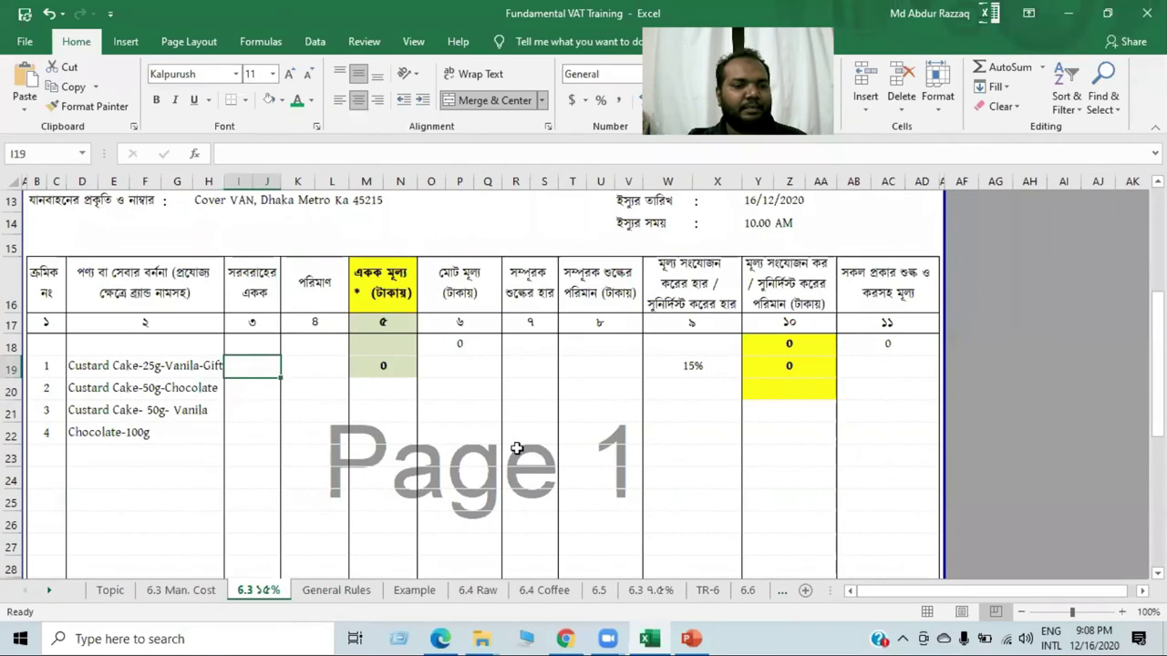
text(Box)
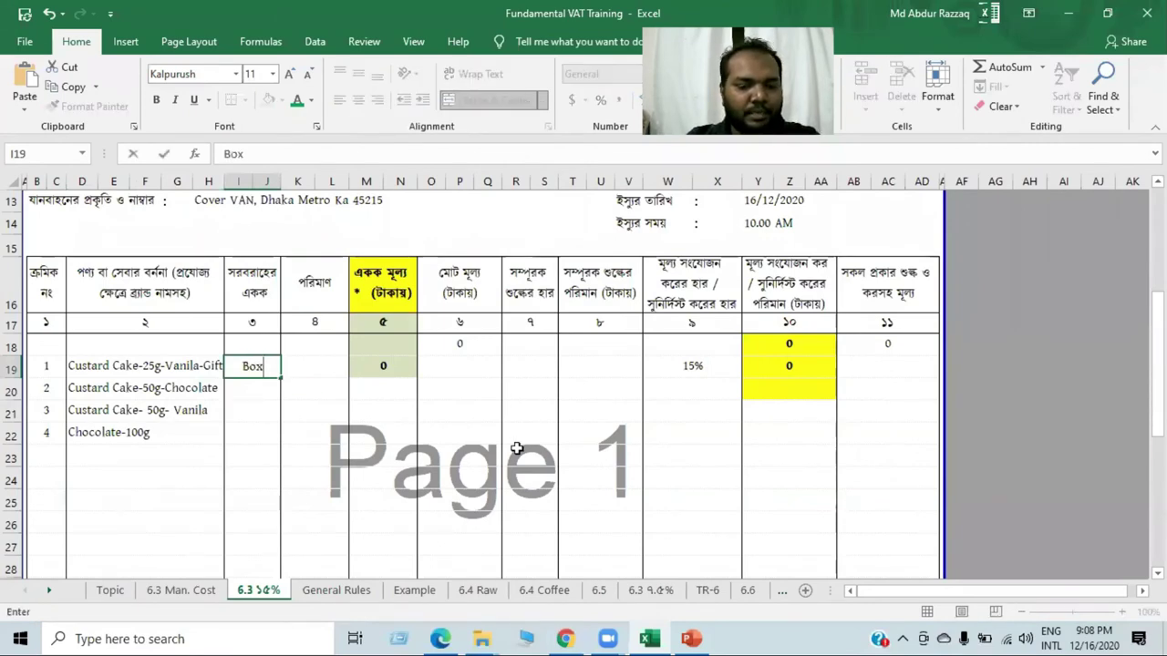
key(Return)
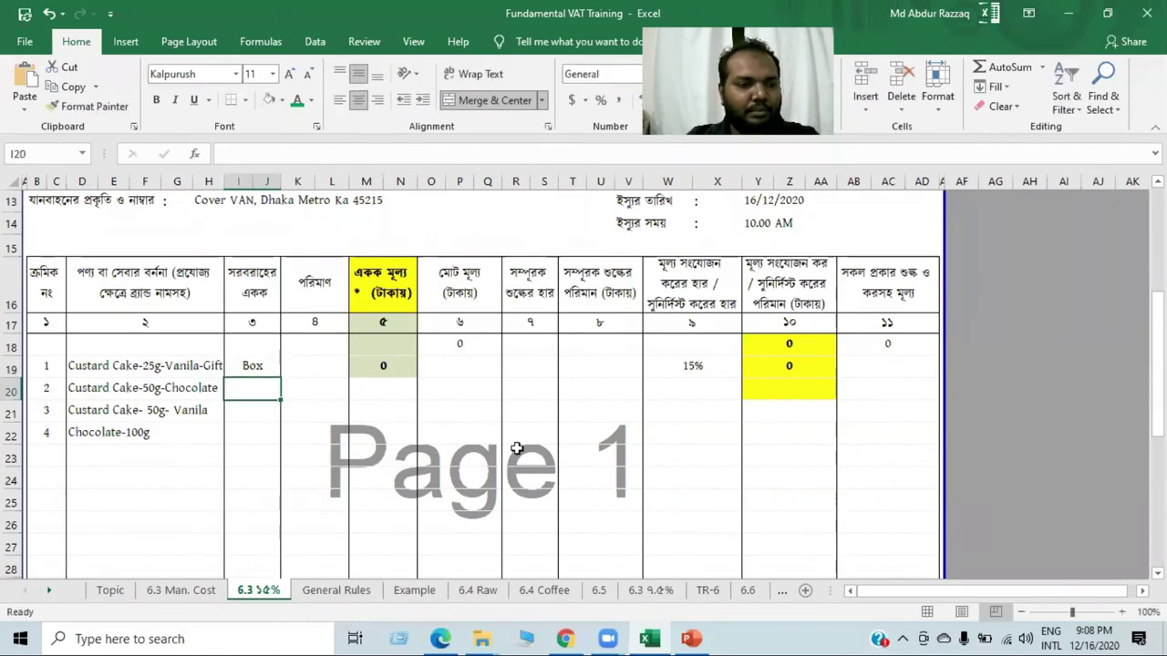
text(Pcs)
key(Return)
text(Pcs)
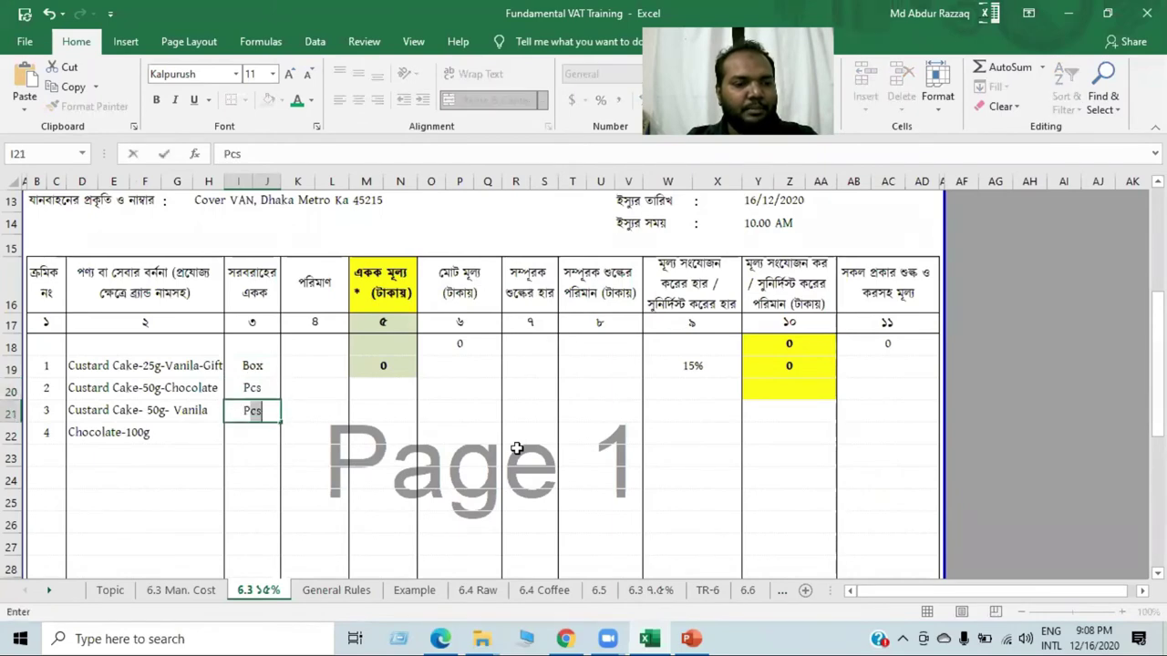
key(Return)
text(Pcs)
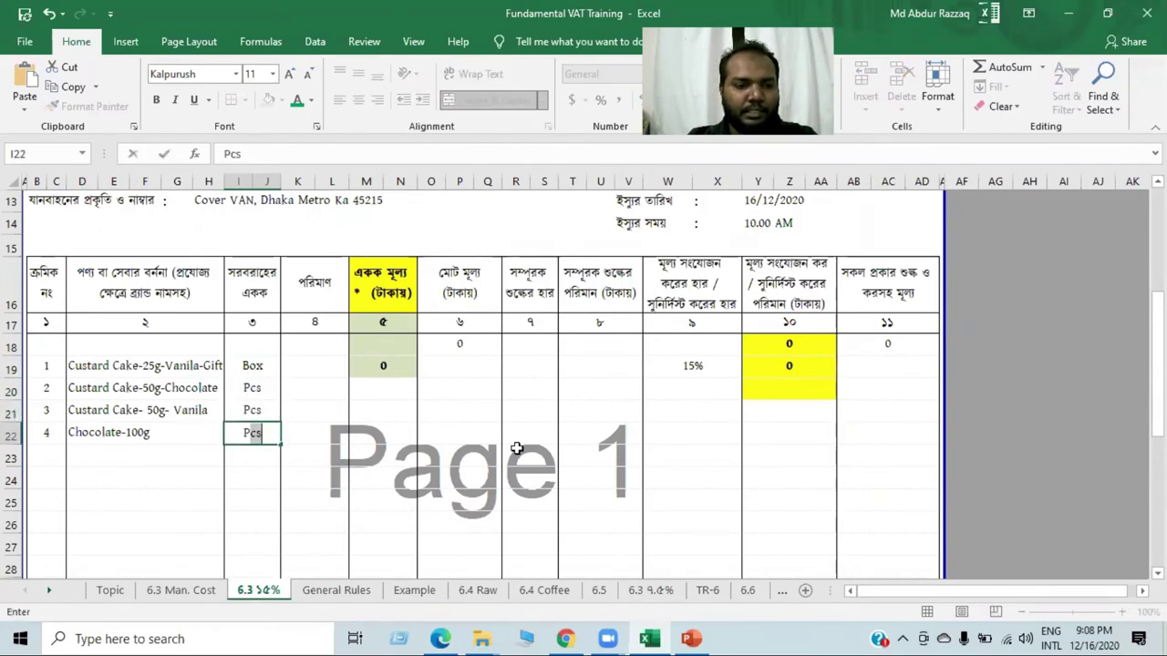
key(Return)
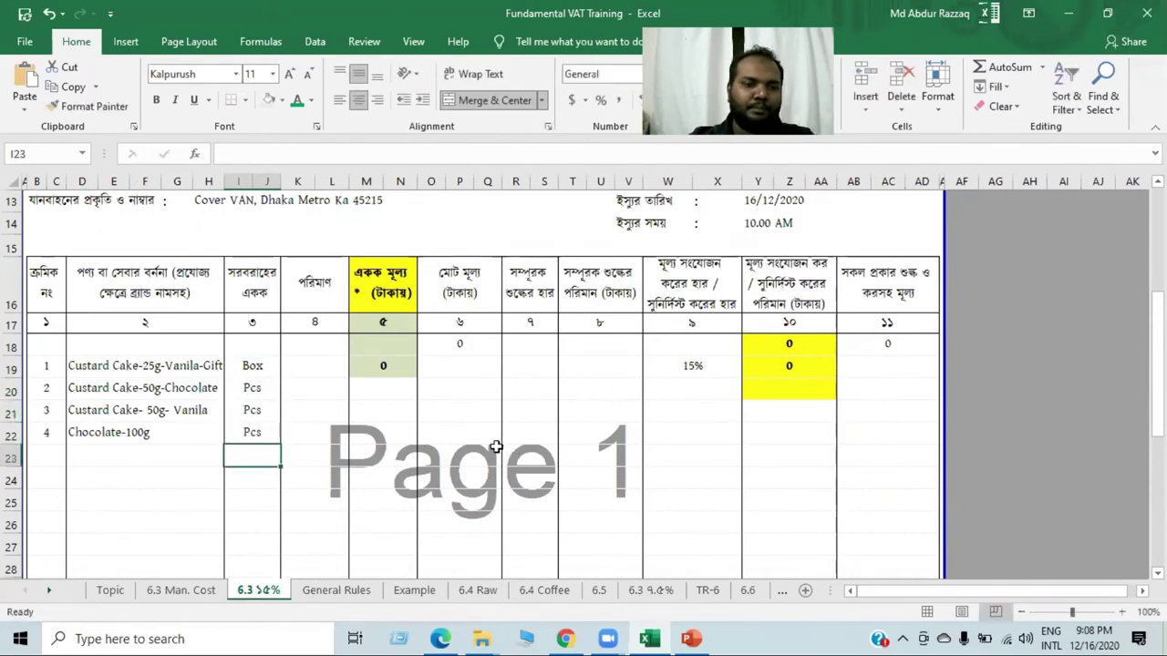
Check the invoice quantities and enter 2000, 15000, 300 and 500 in cells K19 to K22 of the Excel challan
click(649, 638)
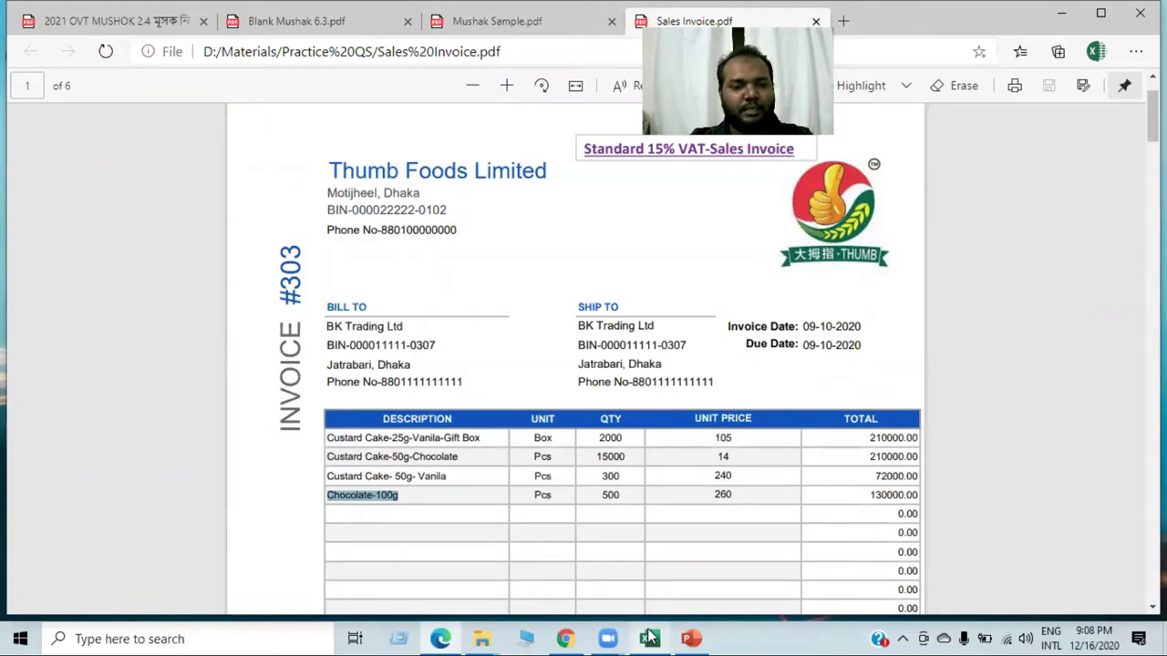
click(649, 638)
click(312, 371)
text(2000)
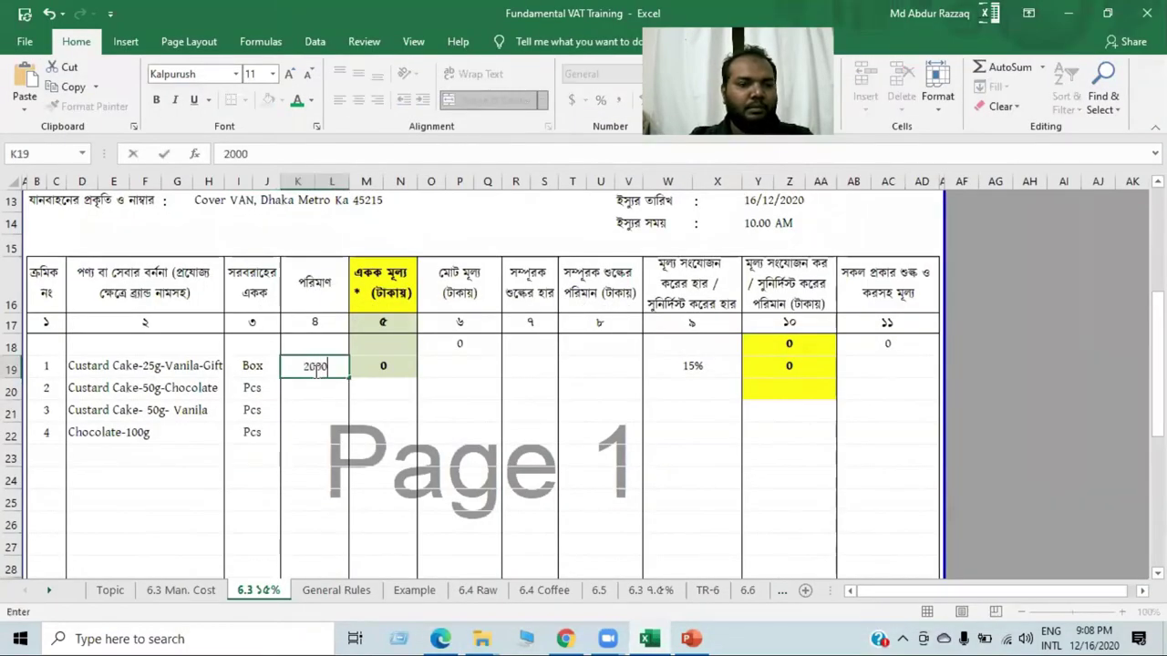
key(Return)
text(1)
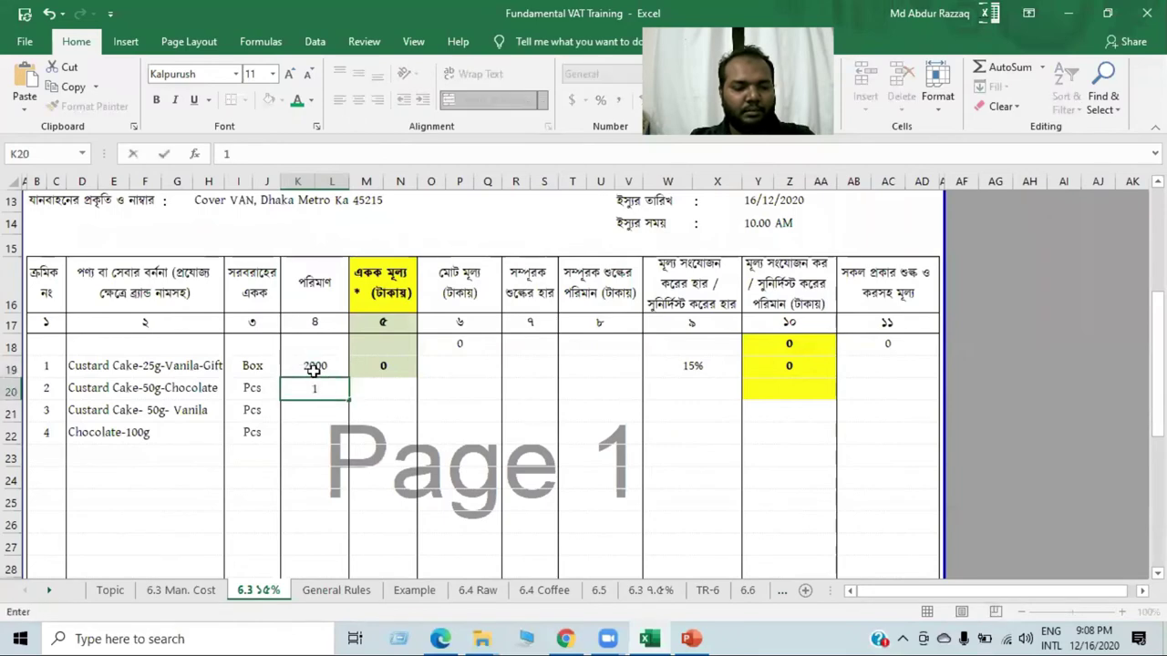
text(5000)
key(Return)
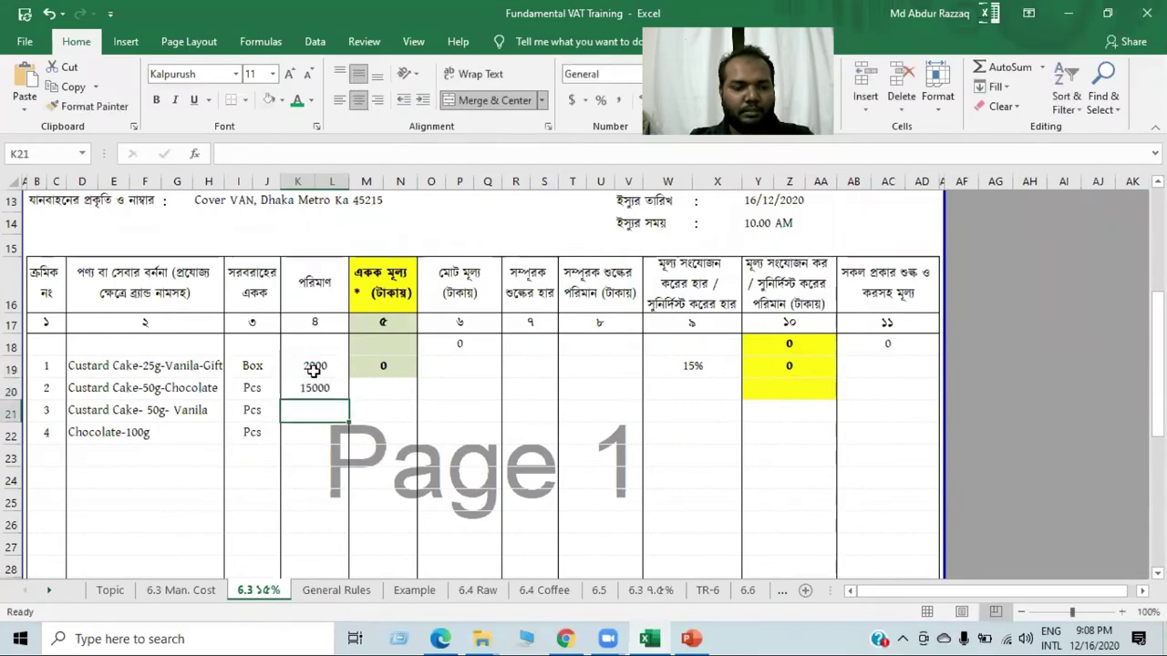
text(300)
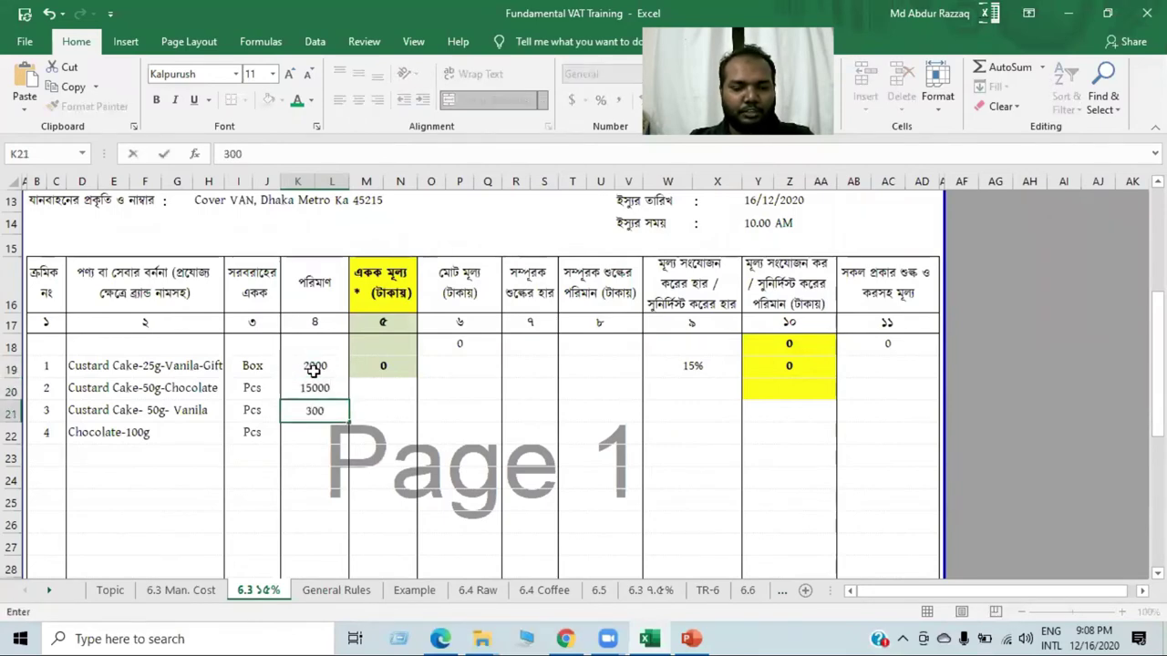
key(Return)
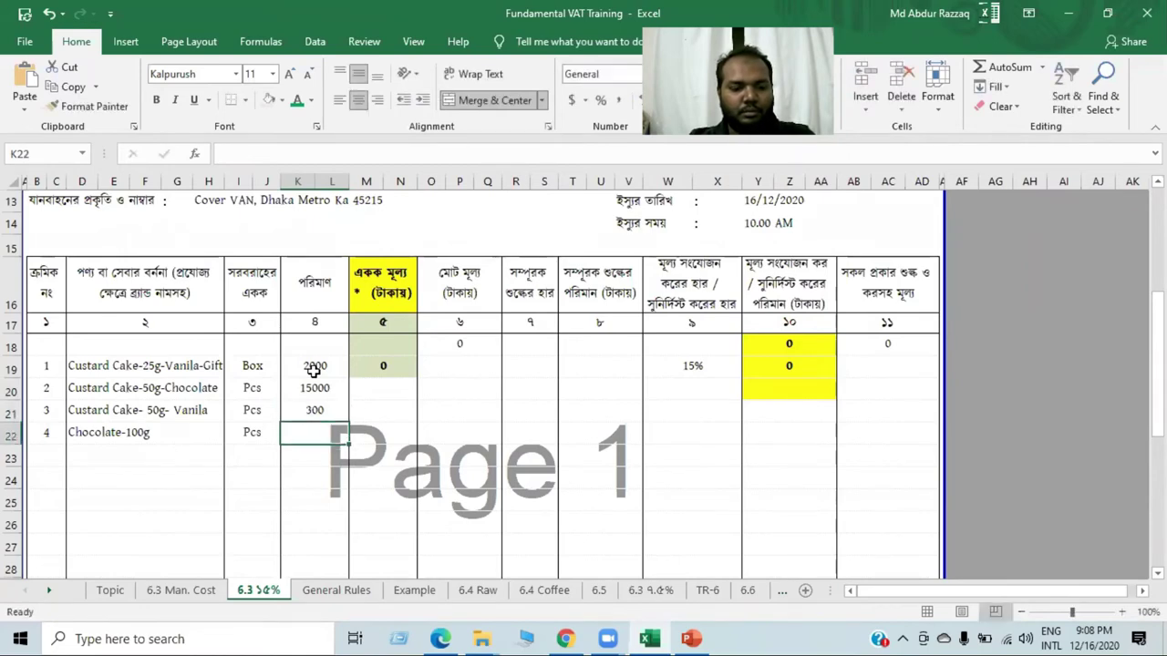
text(500)
key(Return)
Select unit price cell M19, examine the unit prices, VAT rate and total tax in the Sales Invoice PDF, and return to the Excel challan
key(Up)
key(Up)
key(Up)
key(Up)
key(Right)
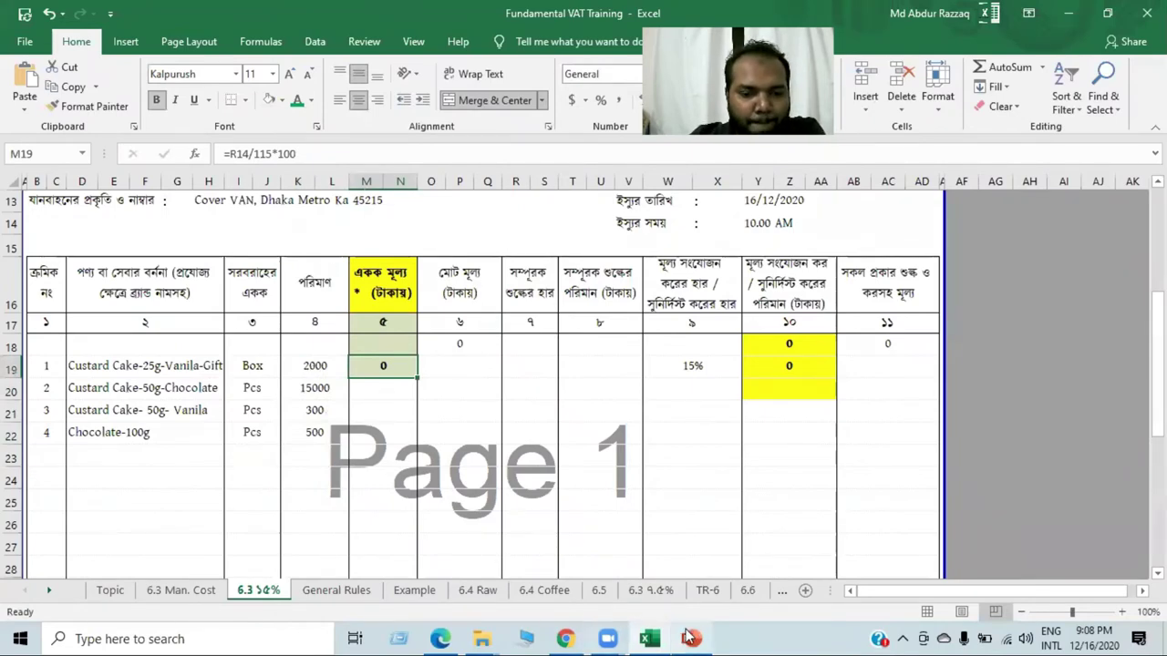
click(648, 638)
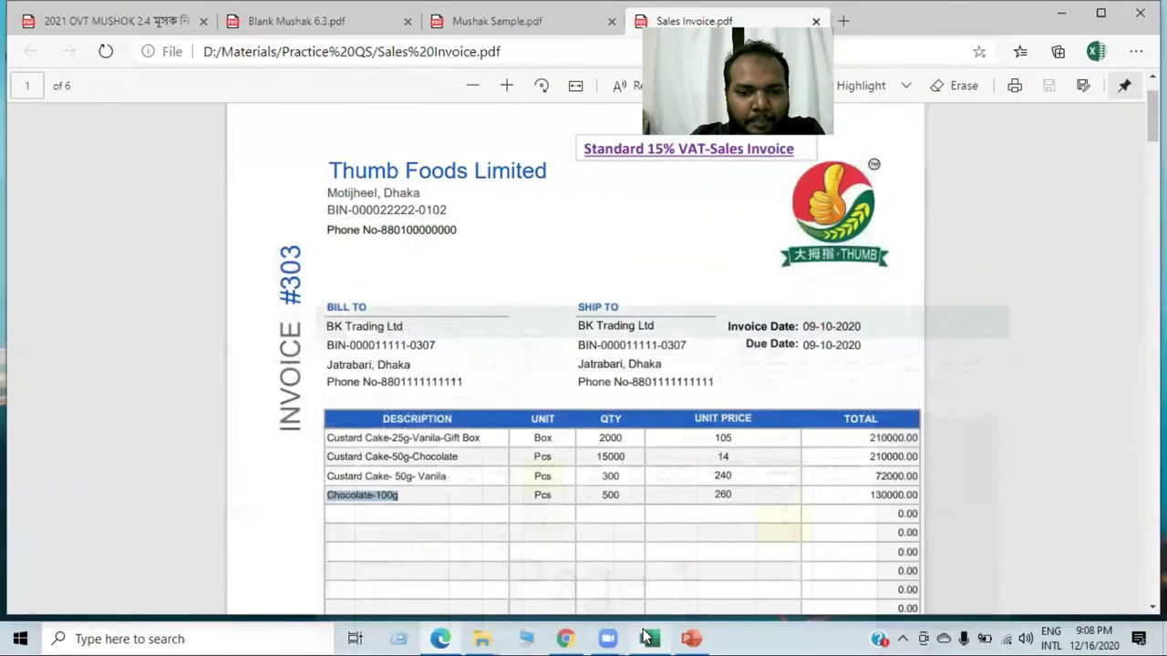
scroll(615, 539, down, 3)
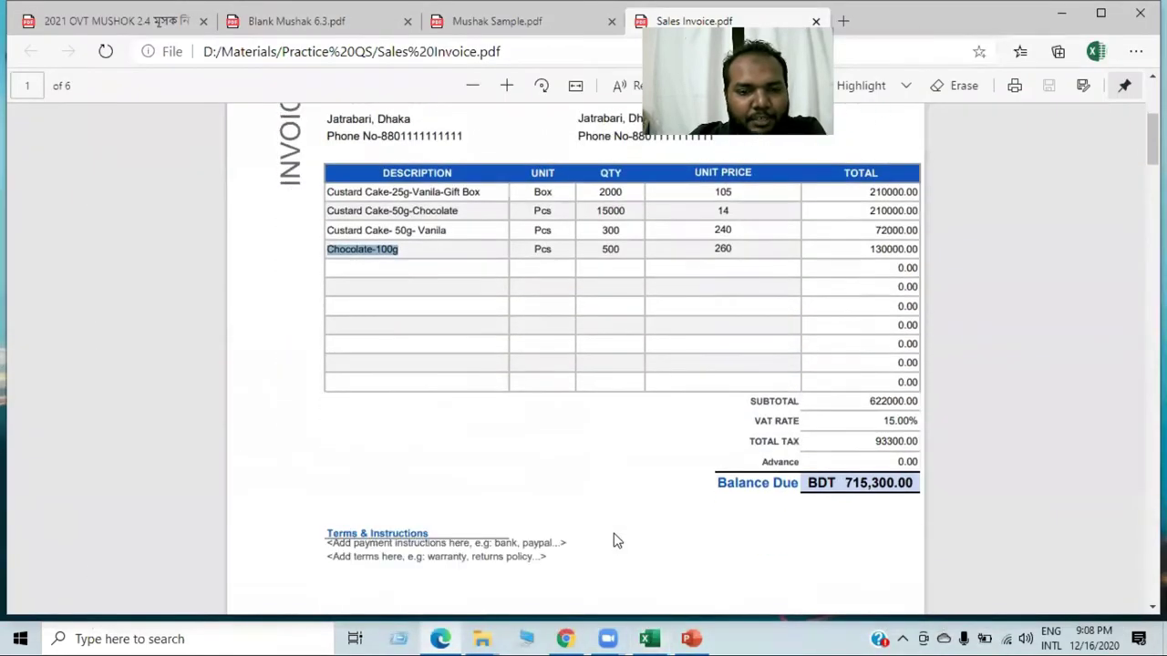
scroll(594, 501, up, 2)
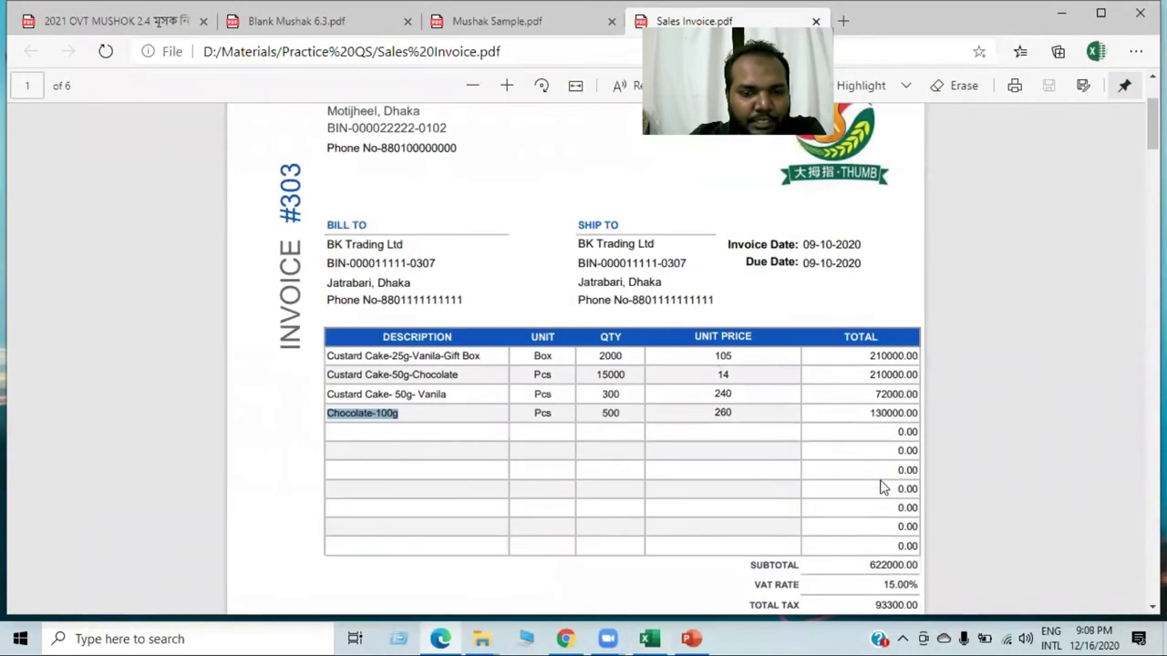
scroll(883, 488, down, 1)
drag(709, 276, 734, 332)
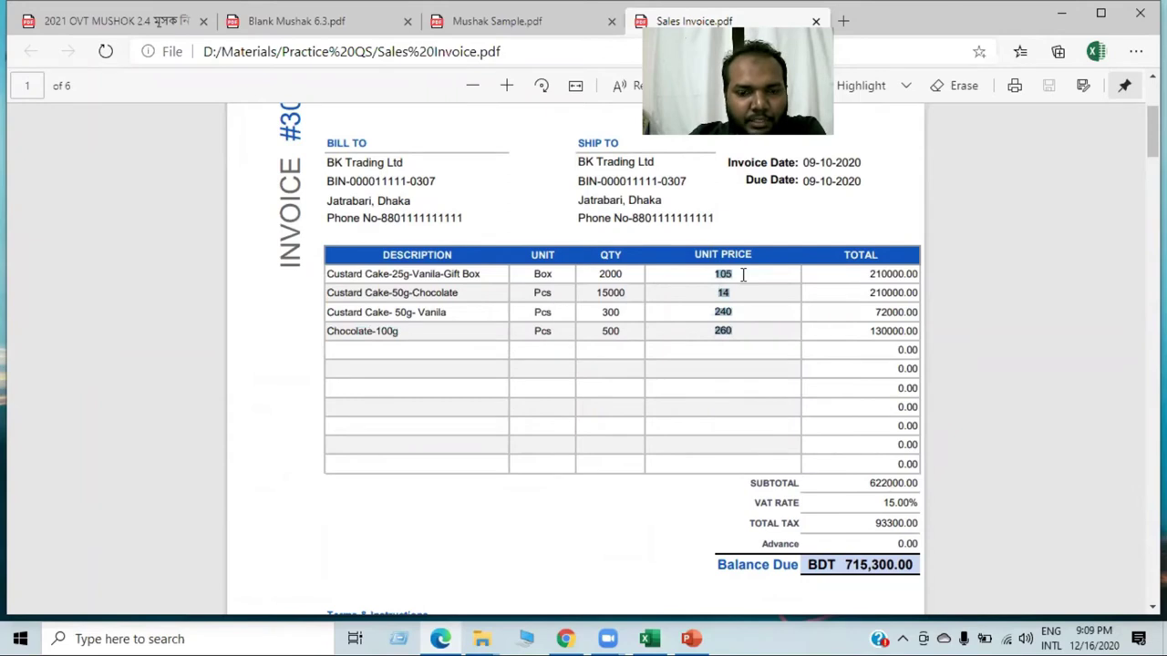
drag(876, 502, 903, 523)
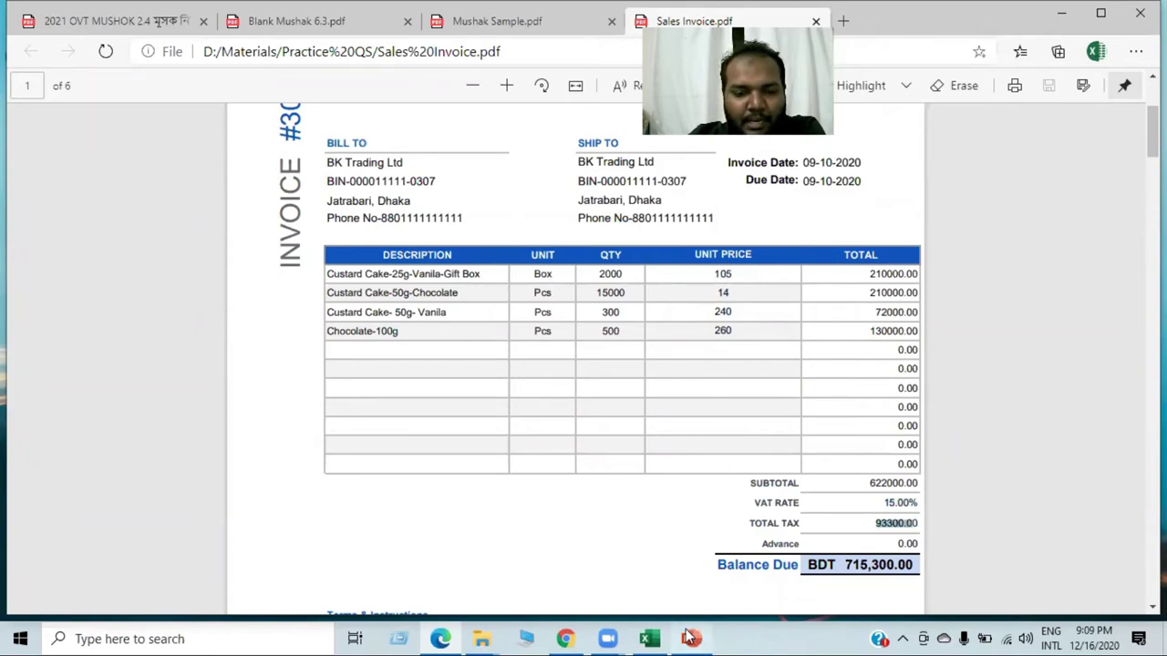
mouse_move(651, 638)
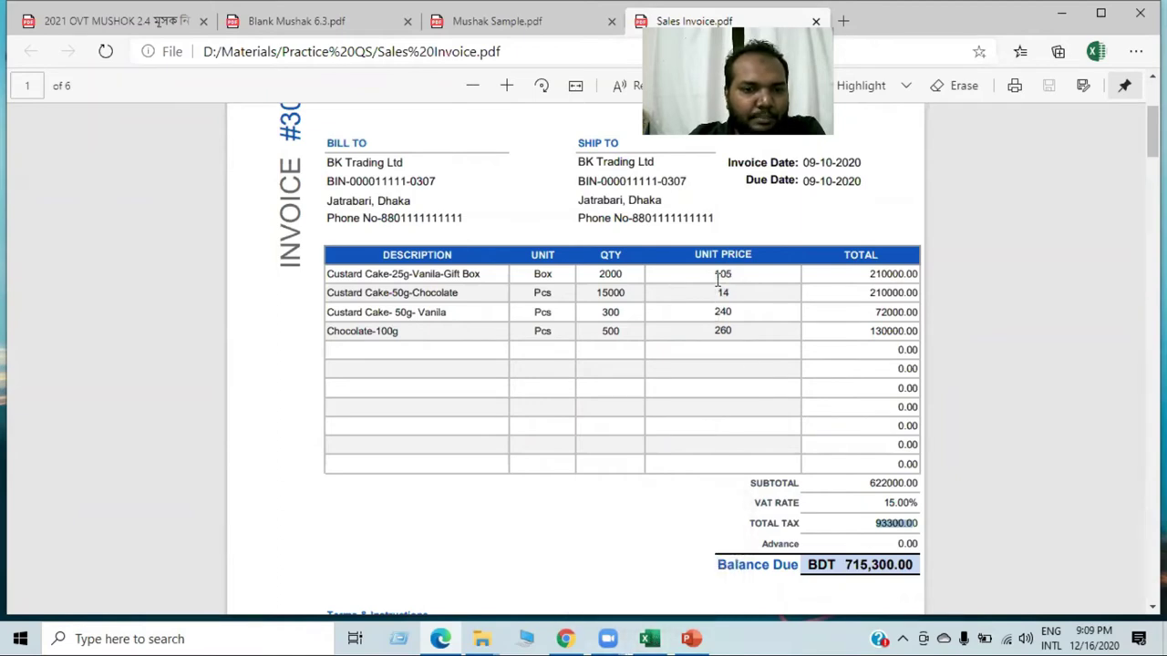
click(651, 638)
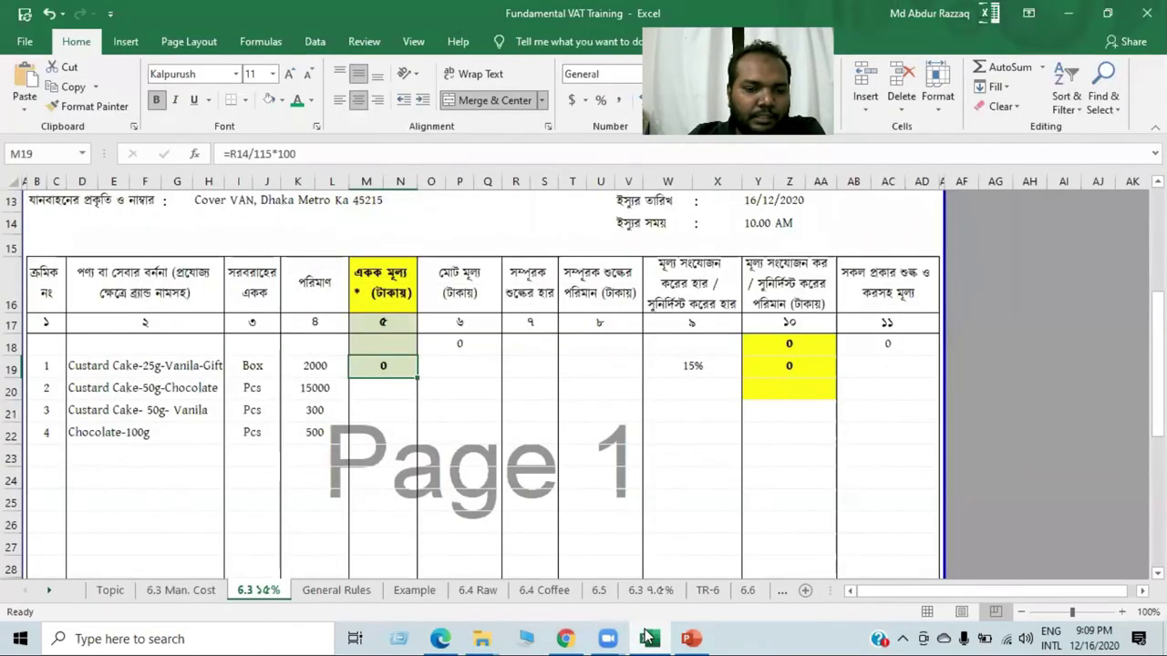
Check the unit prices in the Sales Invoice PDF and enter 105, 14, 240 and 260 in cells M19 to M22 of the Excel challan
click(645, 638)
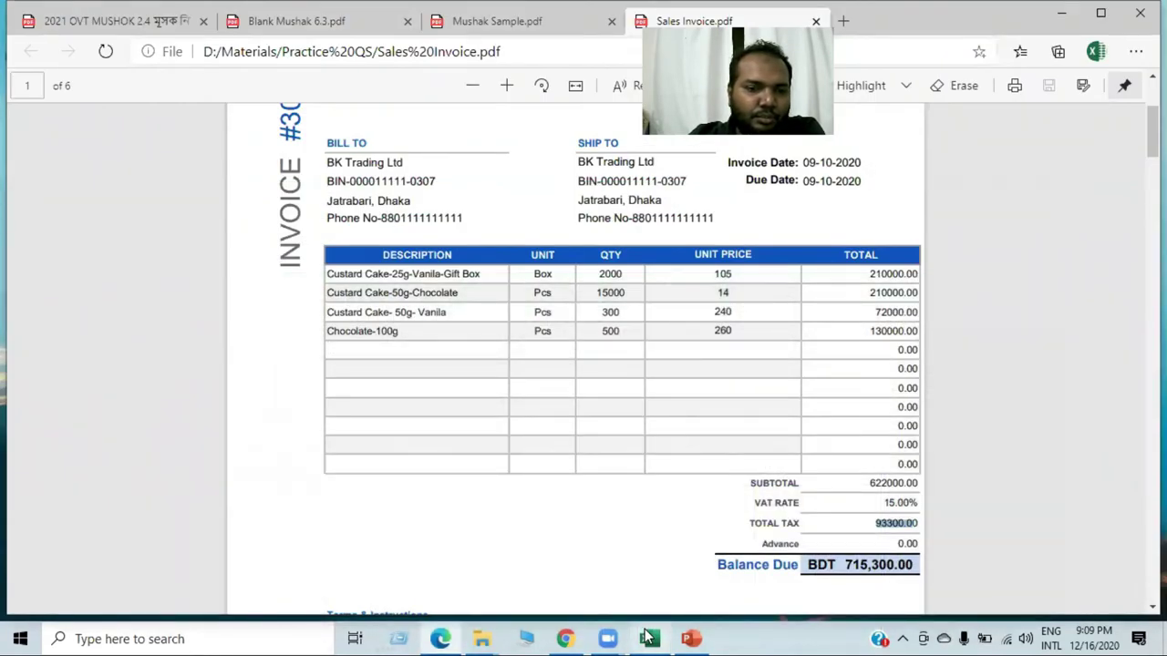
click(649, 638)
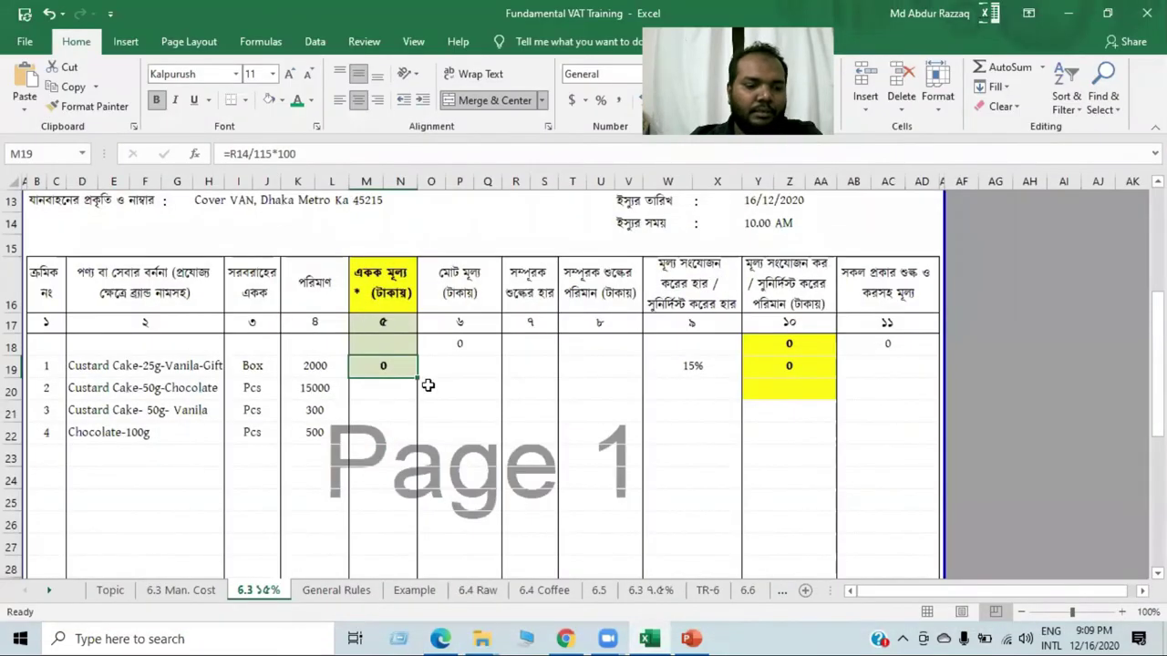
text(105)
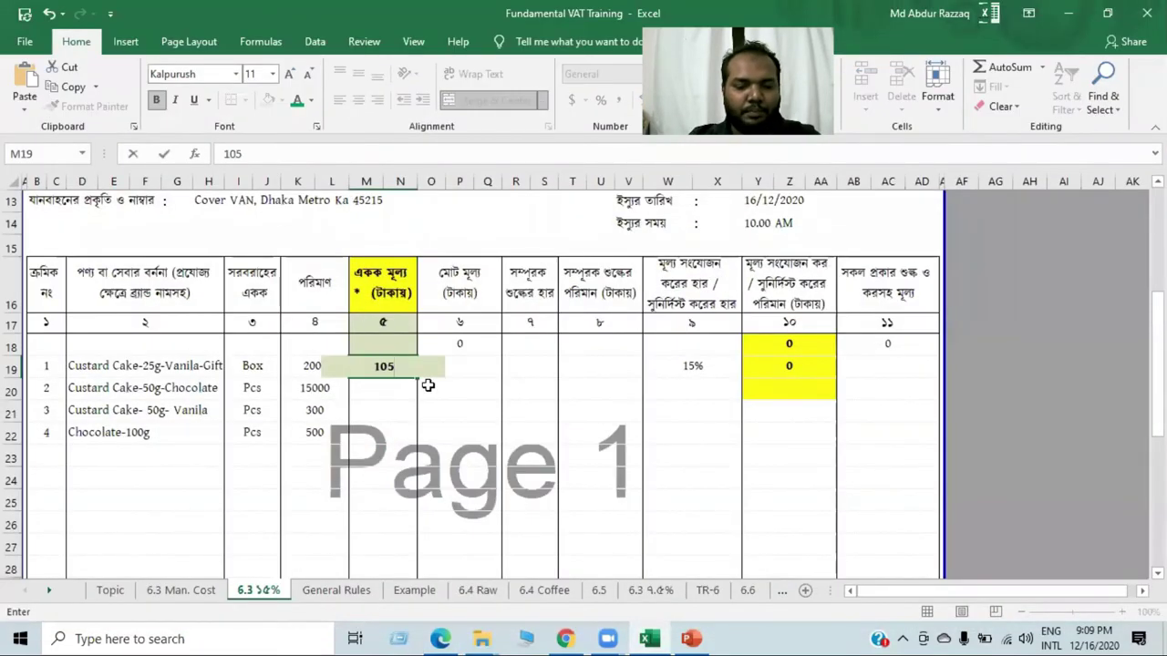
key(Return)
text(14)
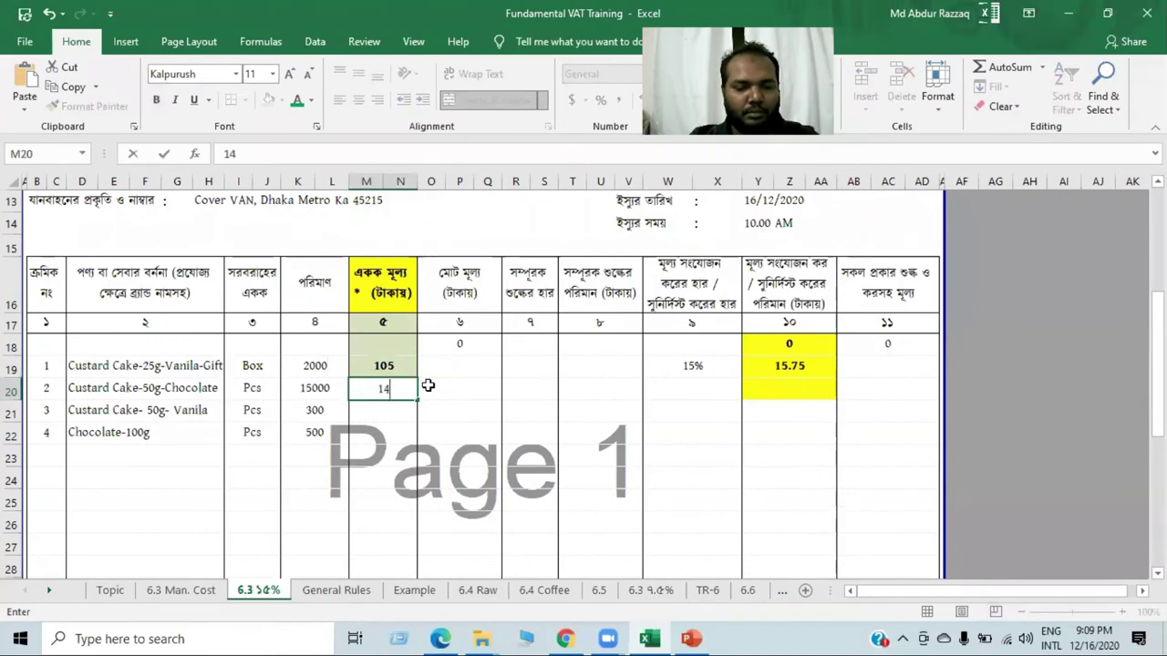
key(Return)
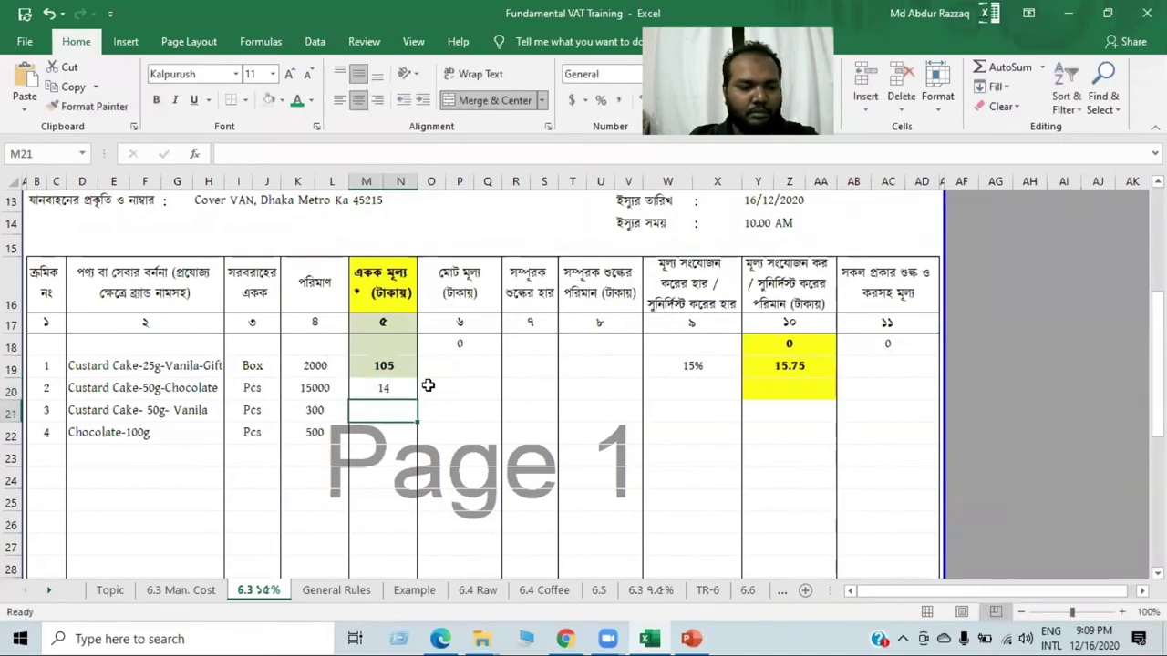
text(2)
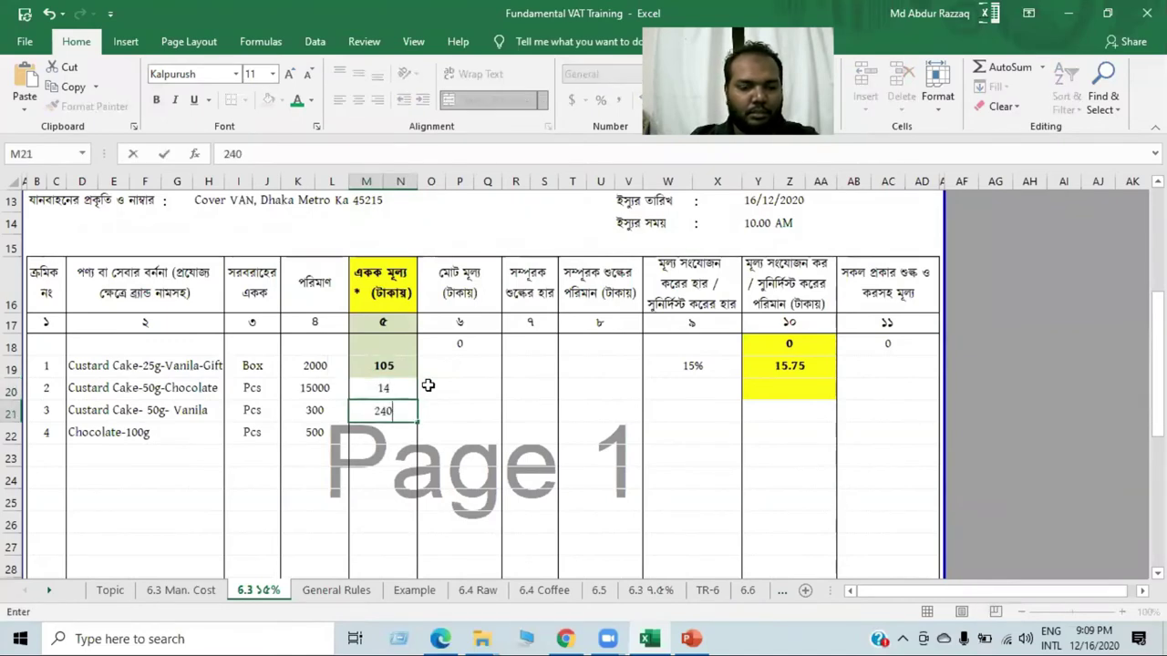
text(40)
key(Return)
text(260)
key(Return)
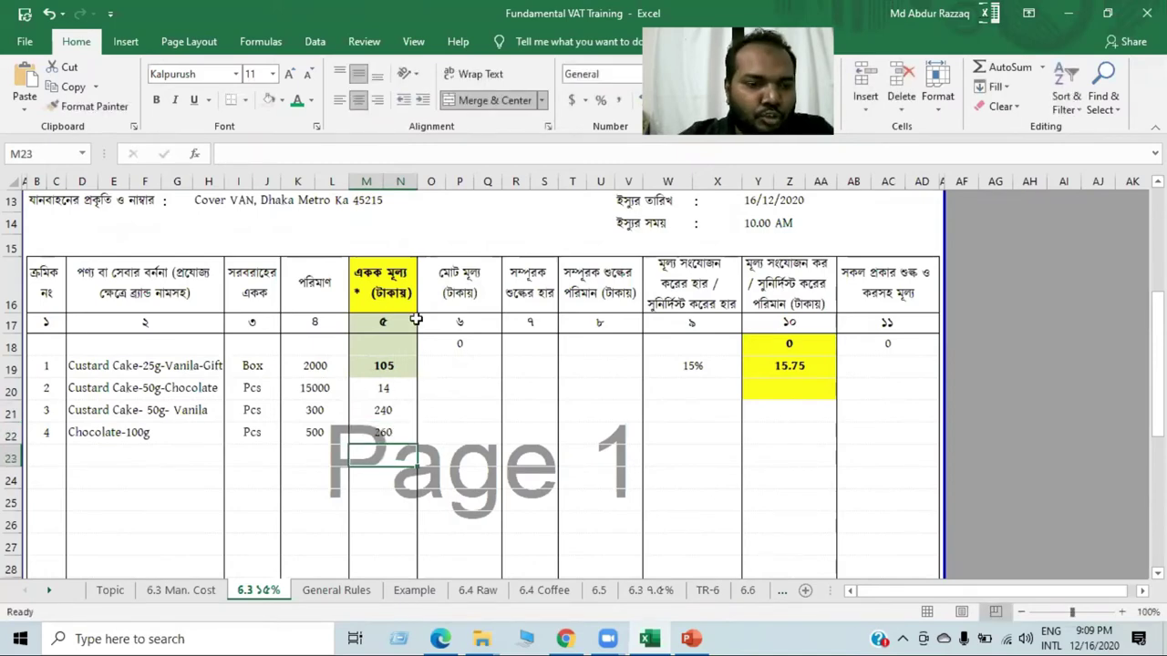
Calculate the first item's total price in O19 with =K19*M19 and fill the formula down to O22
click(468, 367)
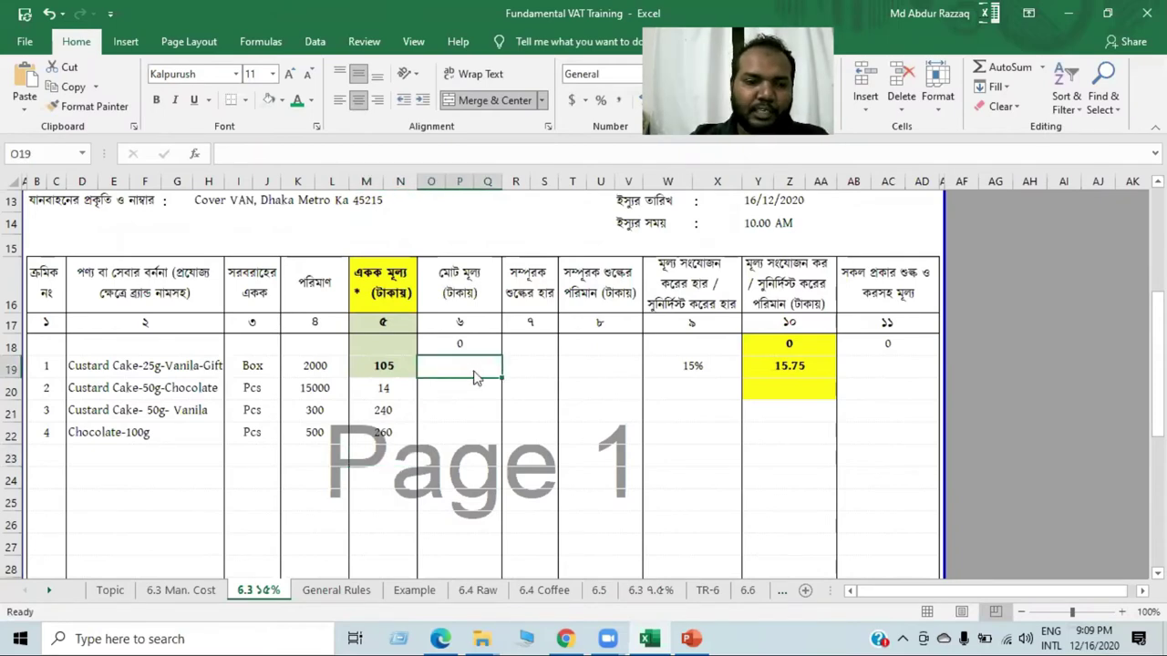
text(=)
click(314, 366)
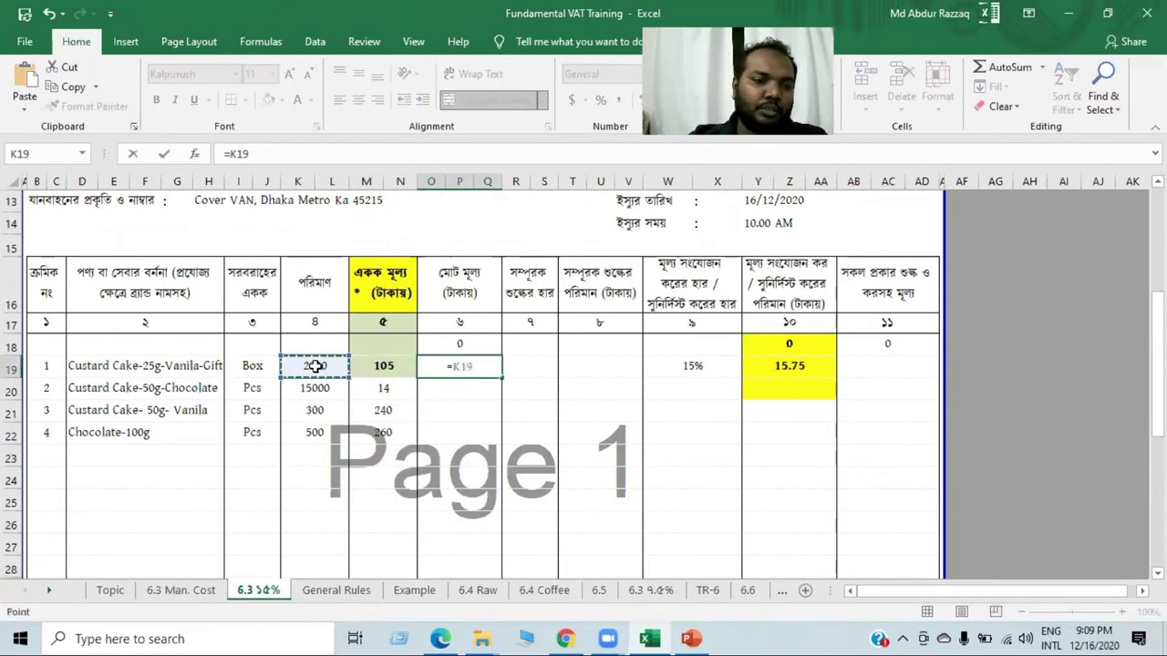
text(*)
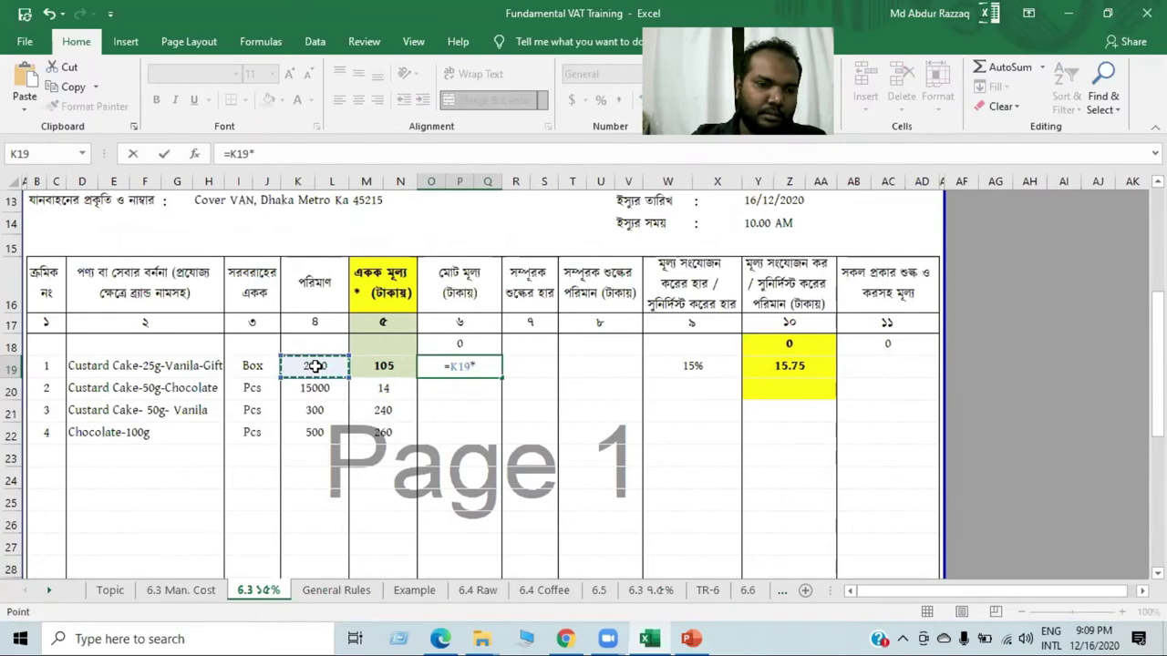
click(383, 366)
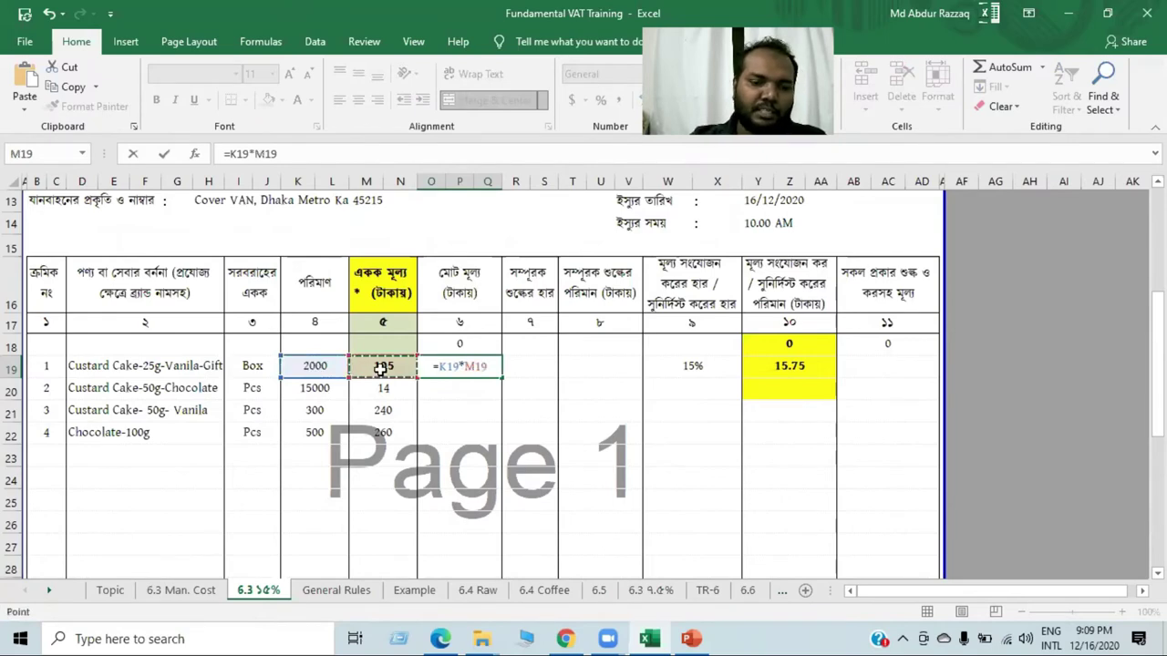
key(Return)
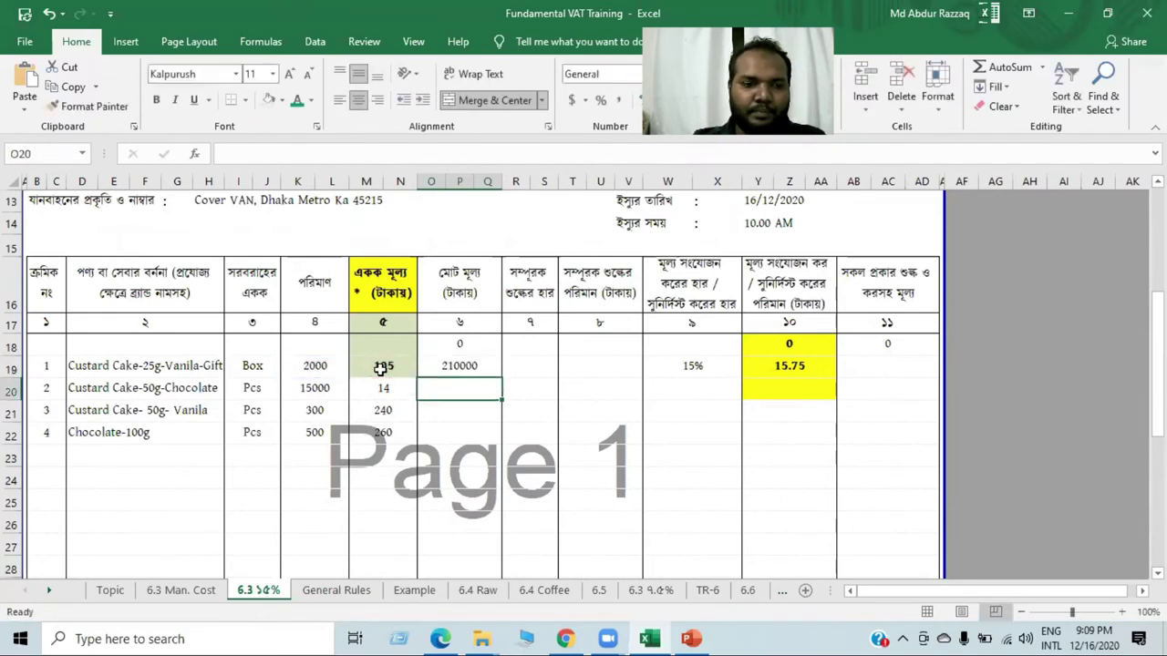
click(484, 365)
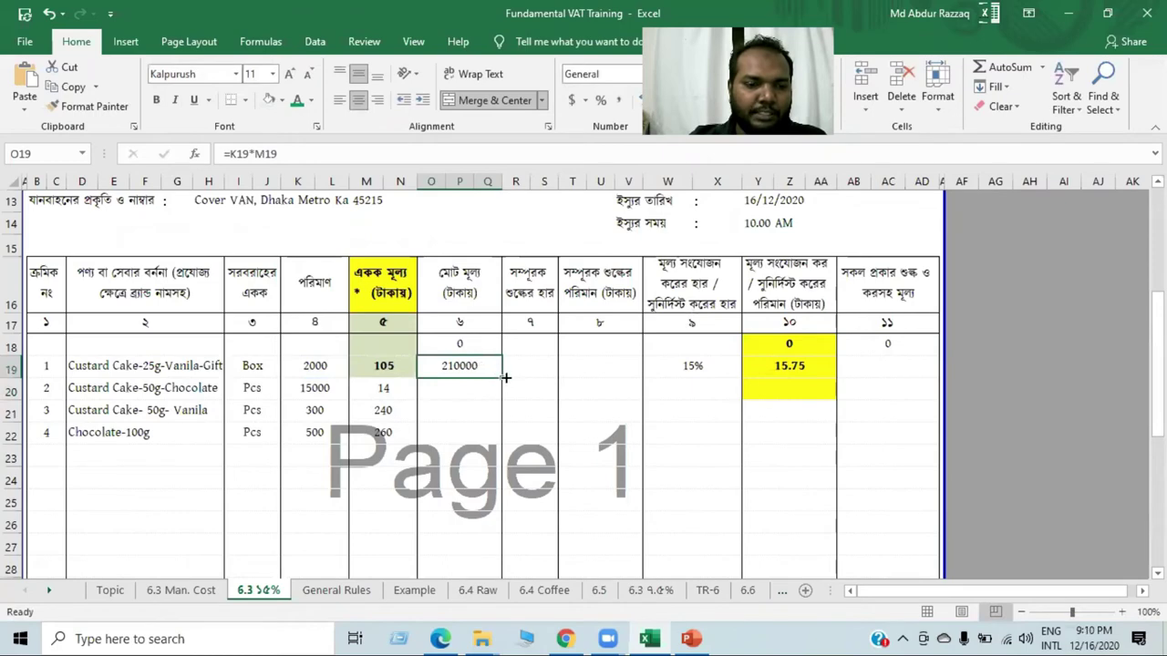
drag(500, 377, 501, 447)
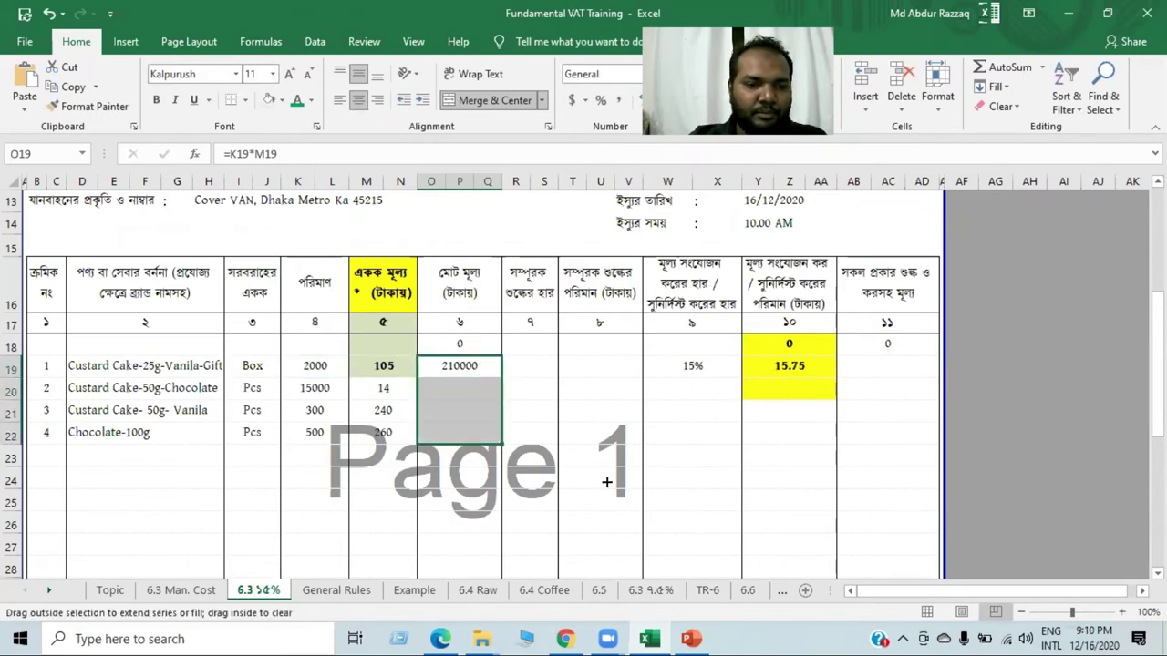
Enter a 15% VAT rate in cell W20 and copy the rates from W19:W20 into W21:W22
click(699, 387)
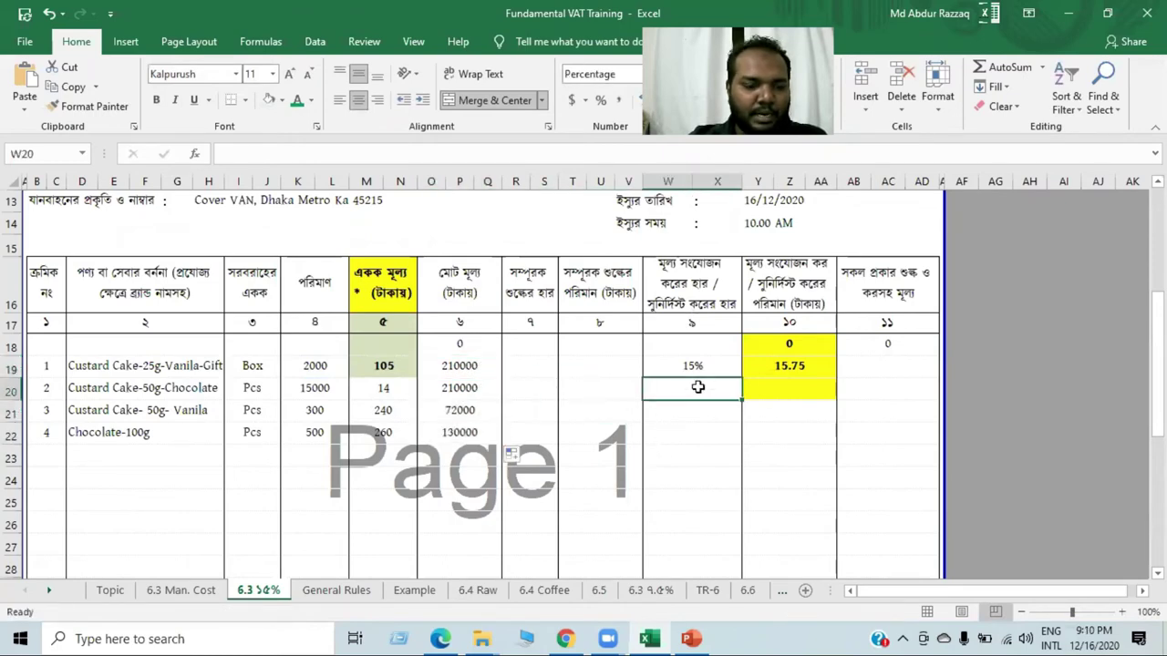
text(1)
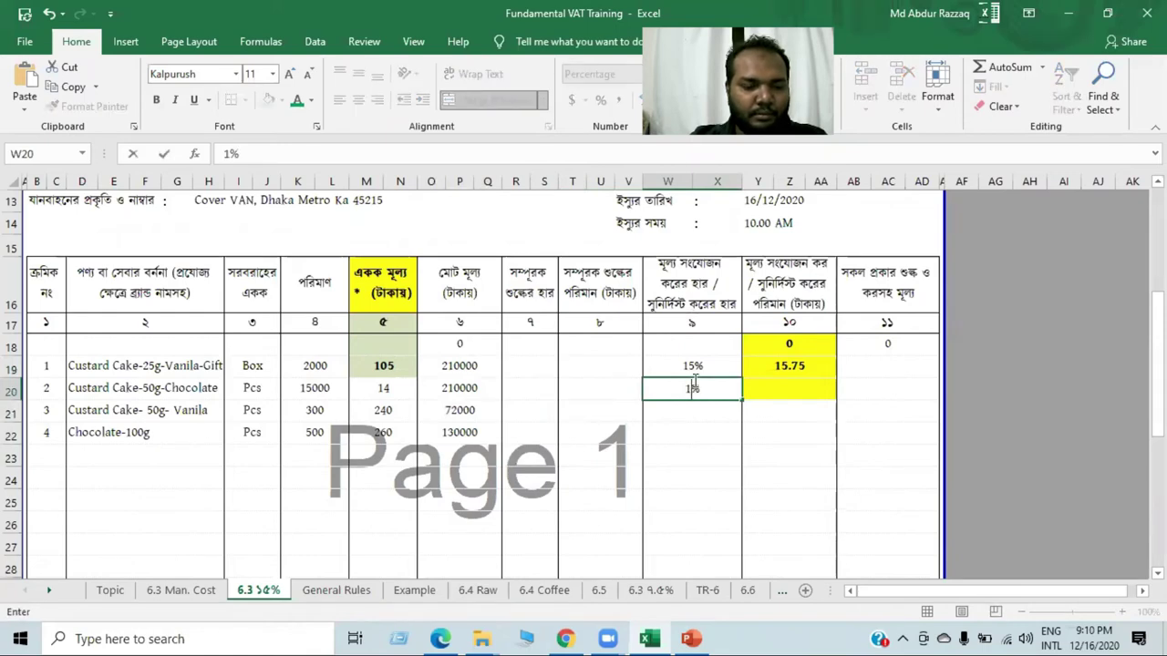
click(691, 387)
drag(690, 369, 692, 384)
key(ctrl+c)
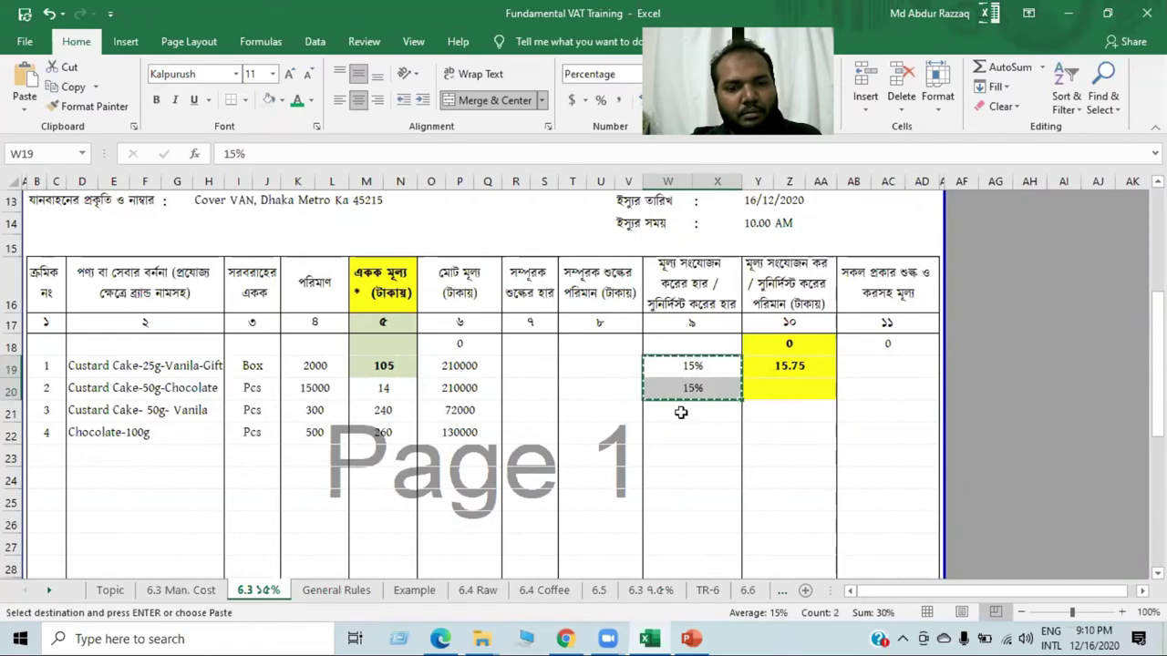
click(678, 410)
key(ctrl+v)
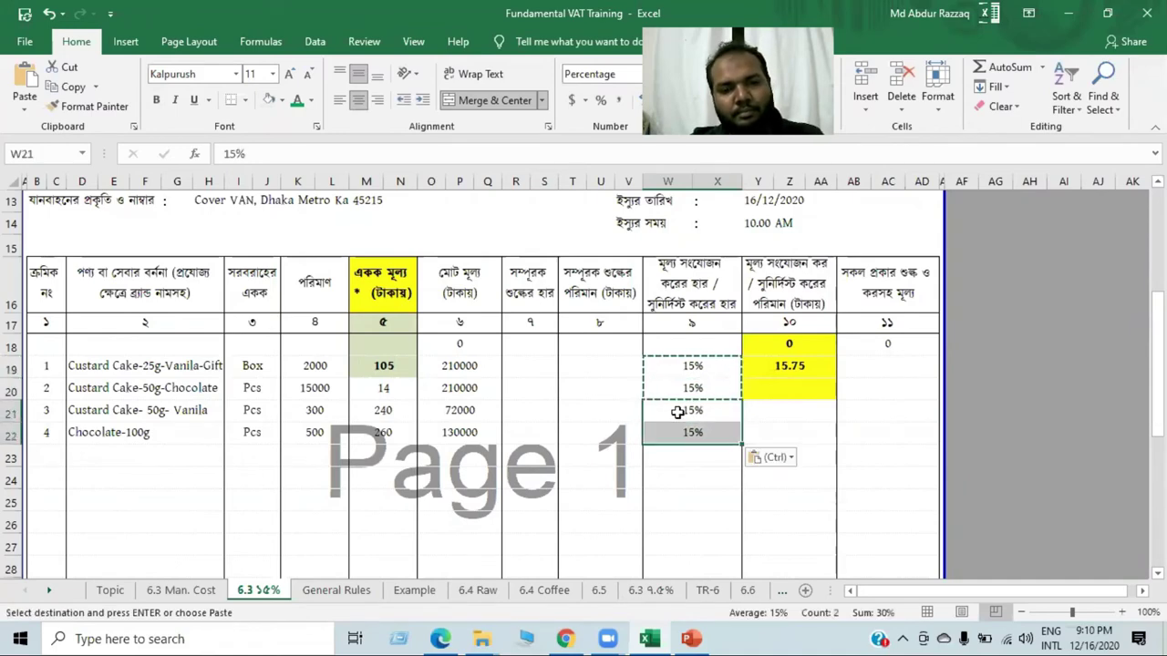
click(692, 481)
Replace the first item's VAT amount formula in cell Y19 with =O19*W19
click(786, 377)
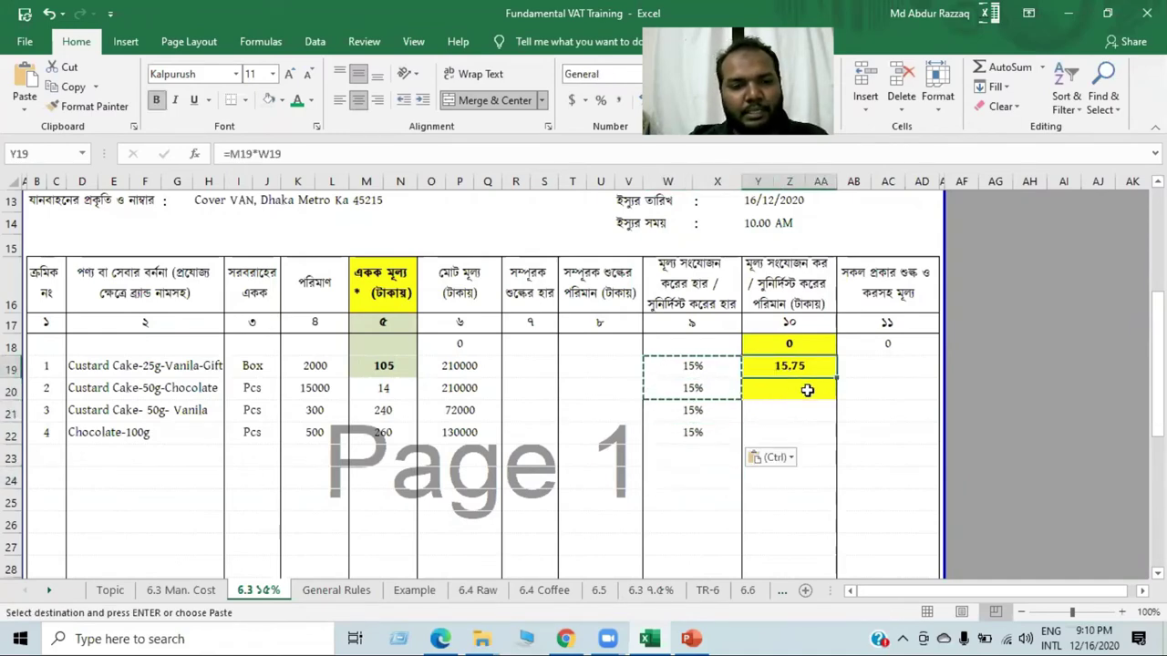
text(=)
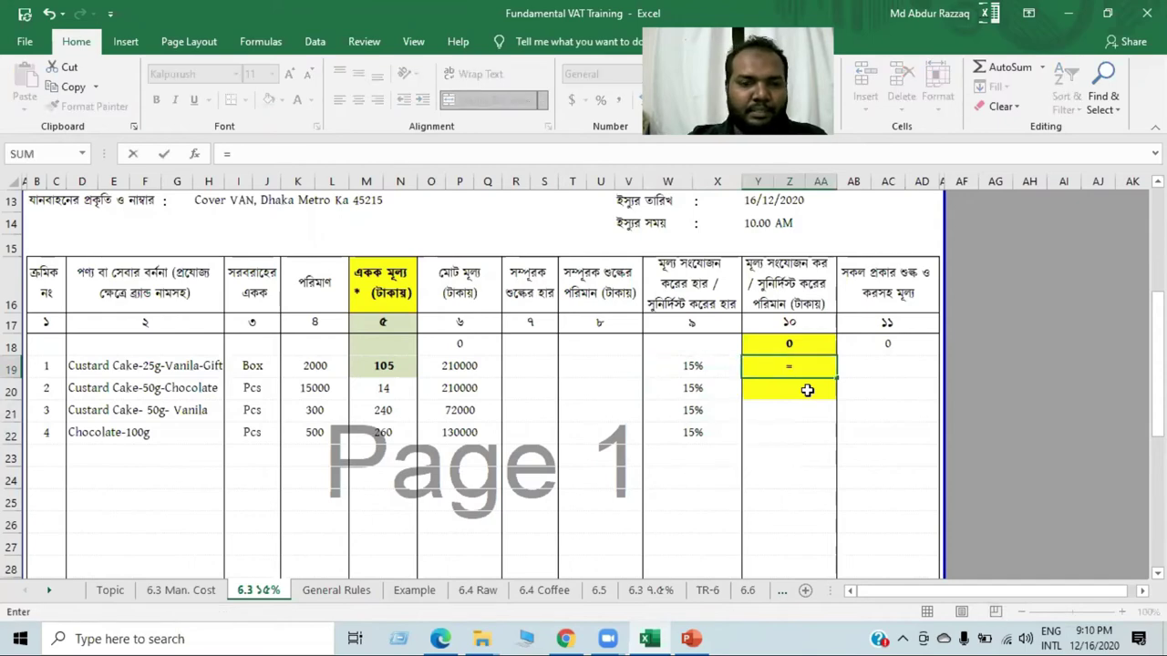
click(463, 368)
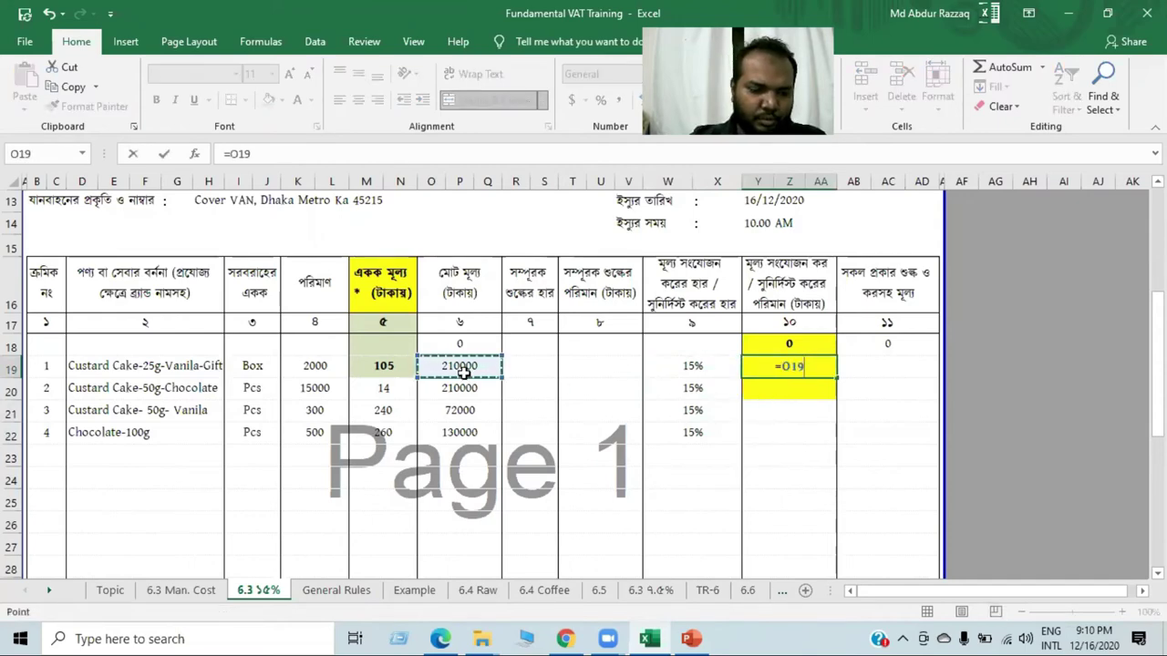
text(*)
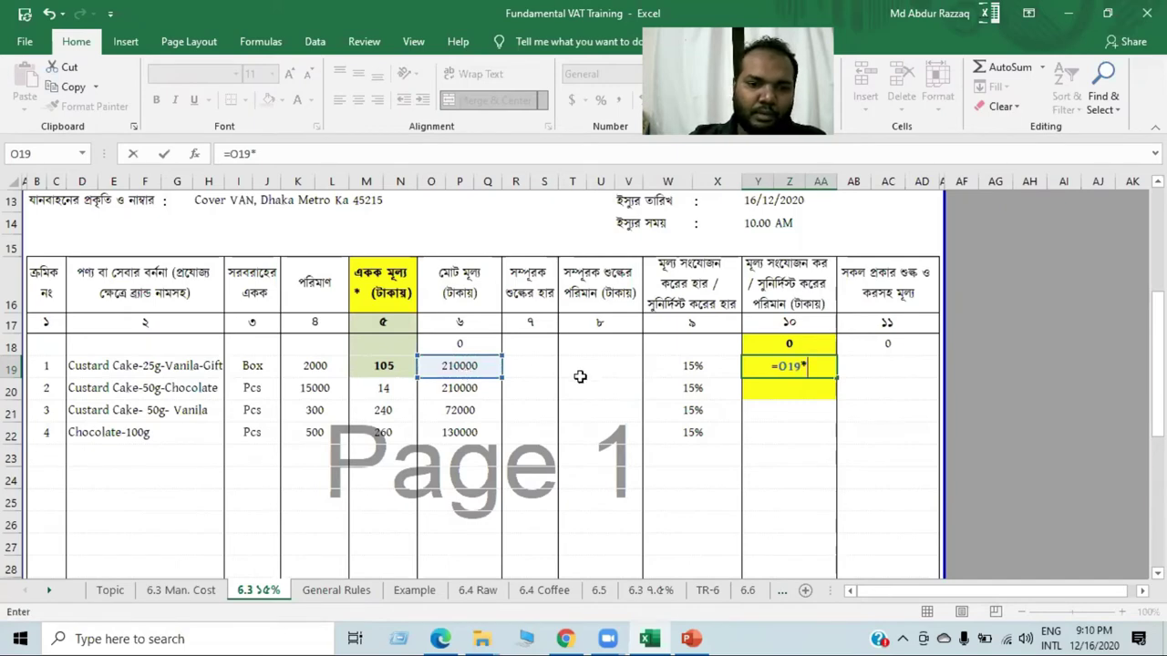
click(670, 368)
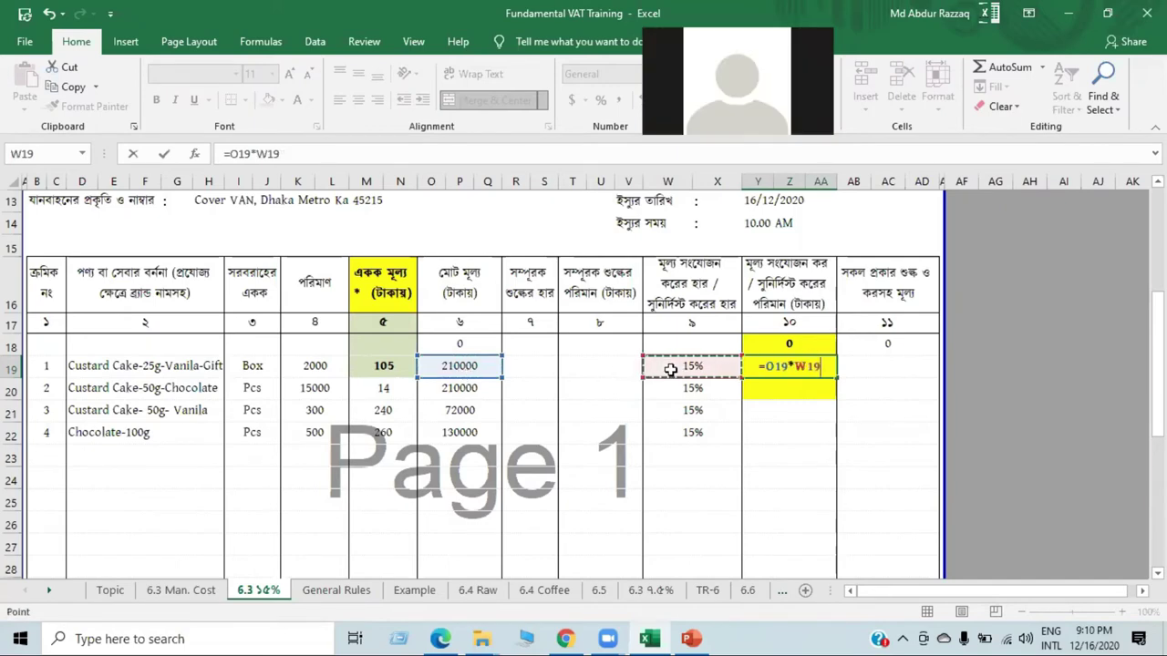
key(Return)
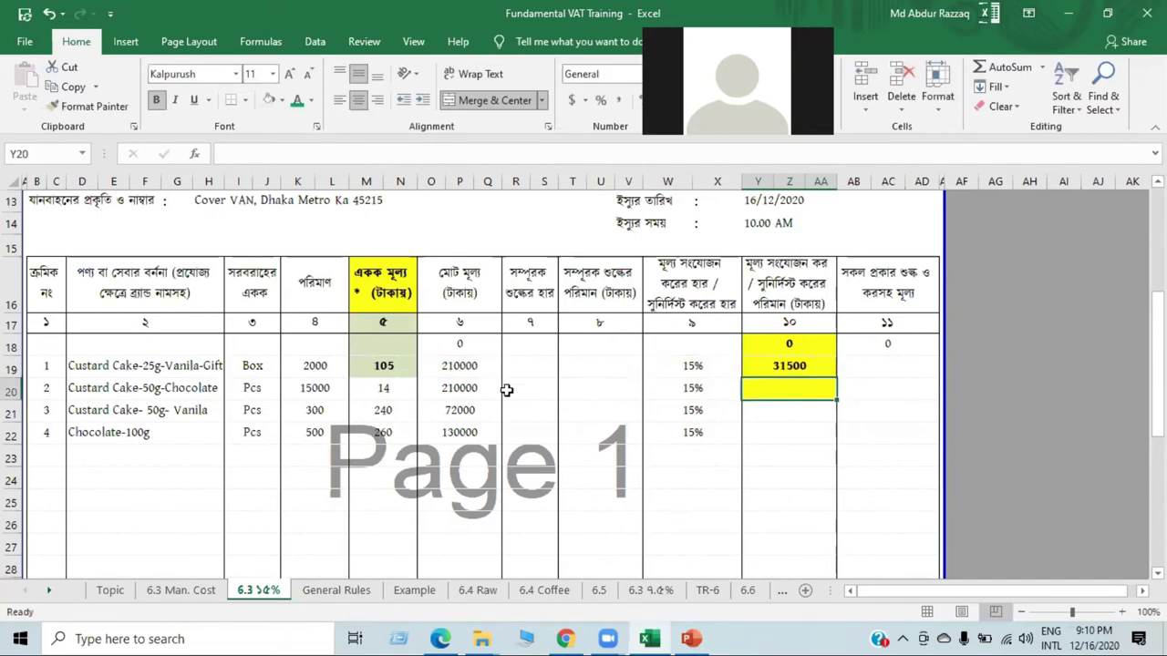
Calculate the VAT-exclusive unit price of the first item in empty cell M25 with =M19/115*100
click(380, 500)
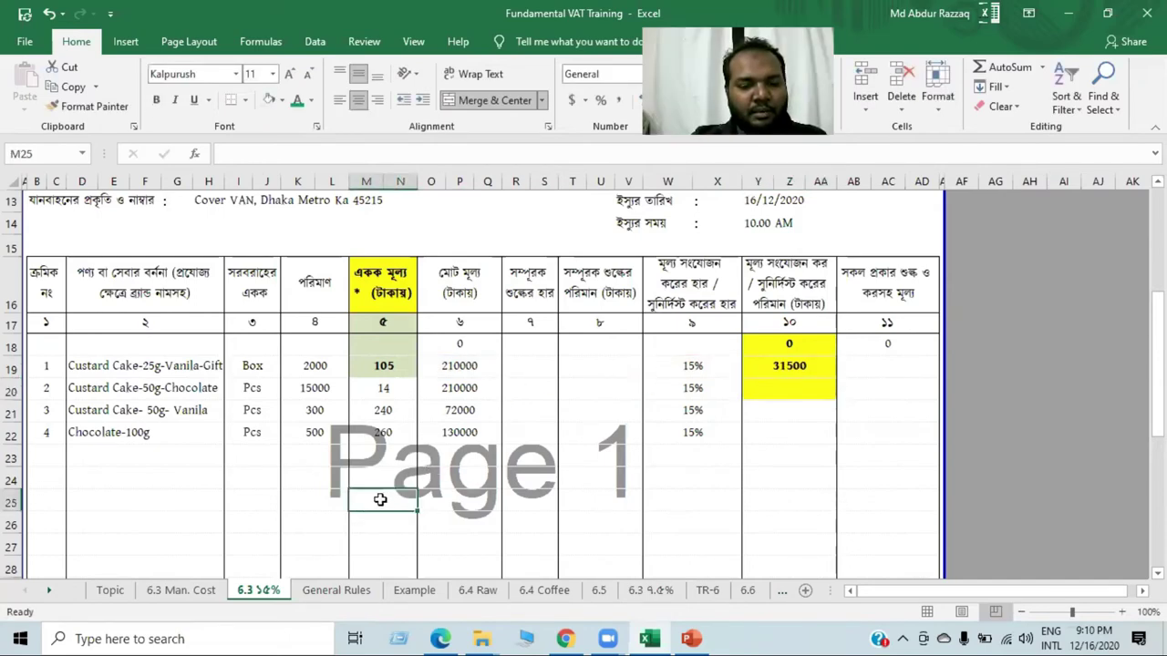
text(=)
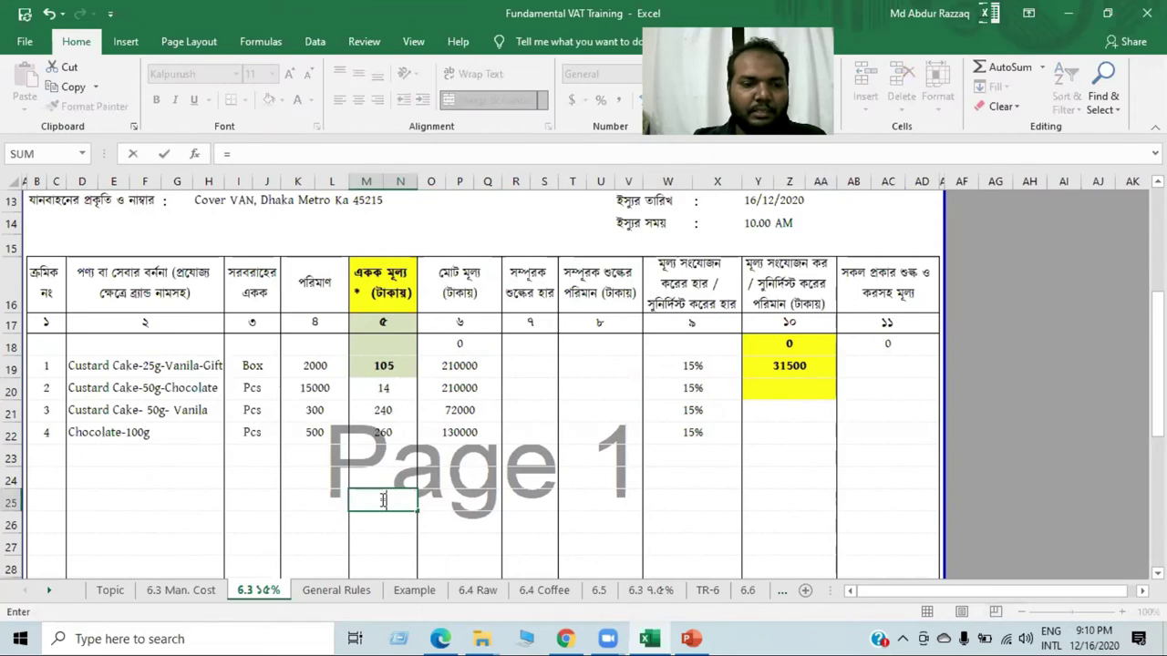
click(368, 363)
text(/)
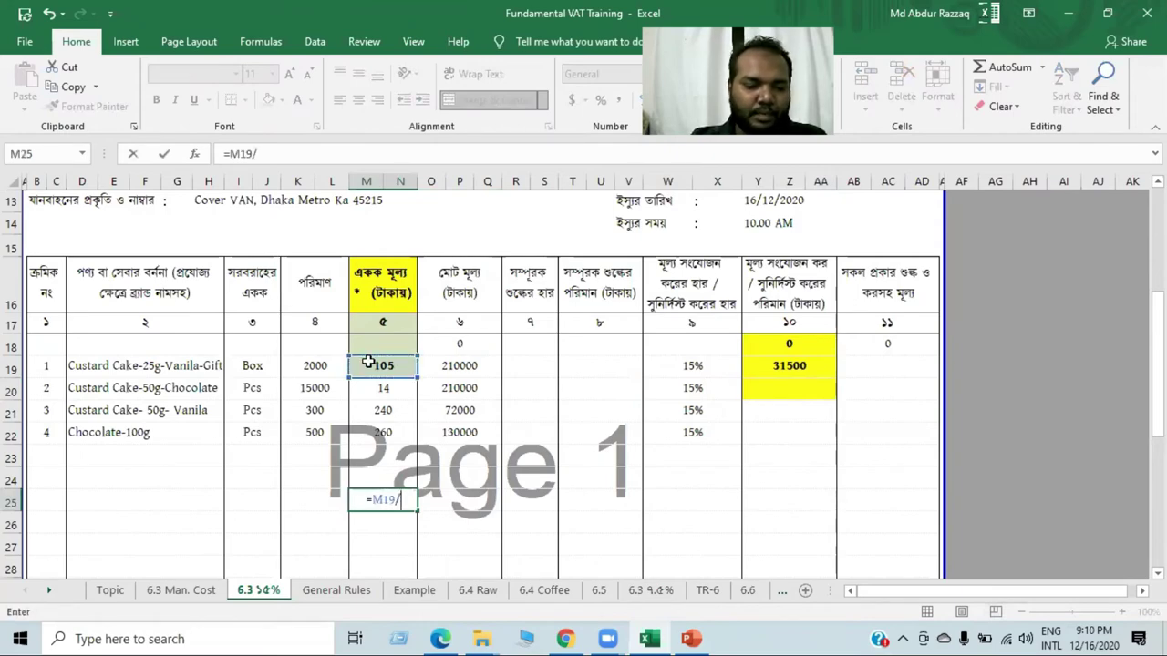
text(115)
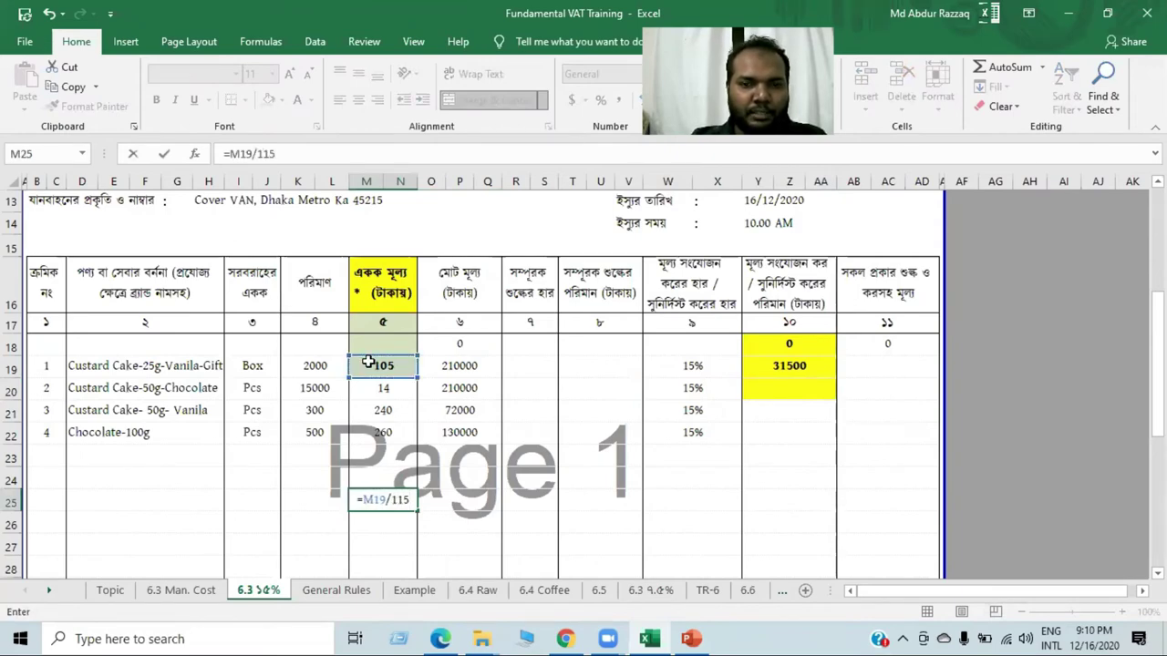
text(*100)
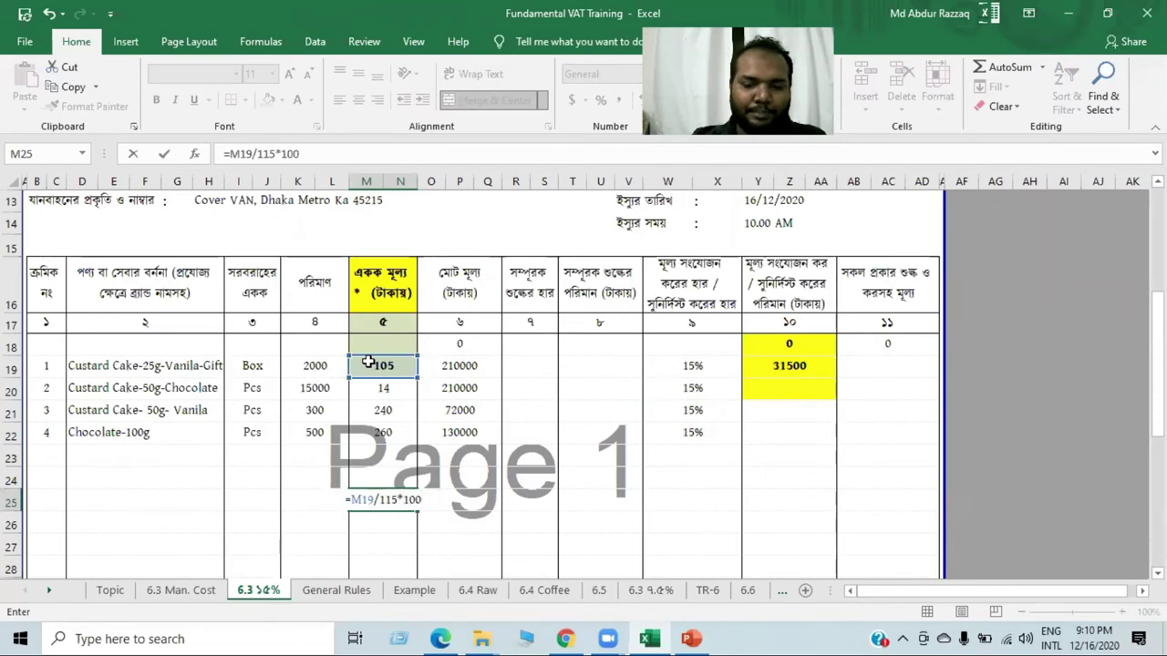
key(Return)
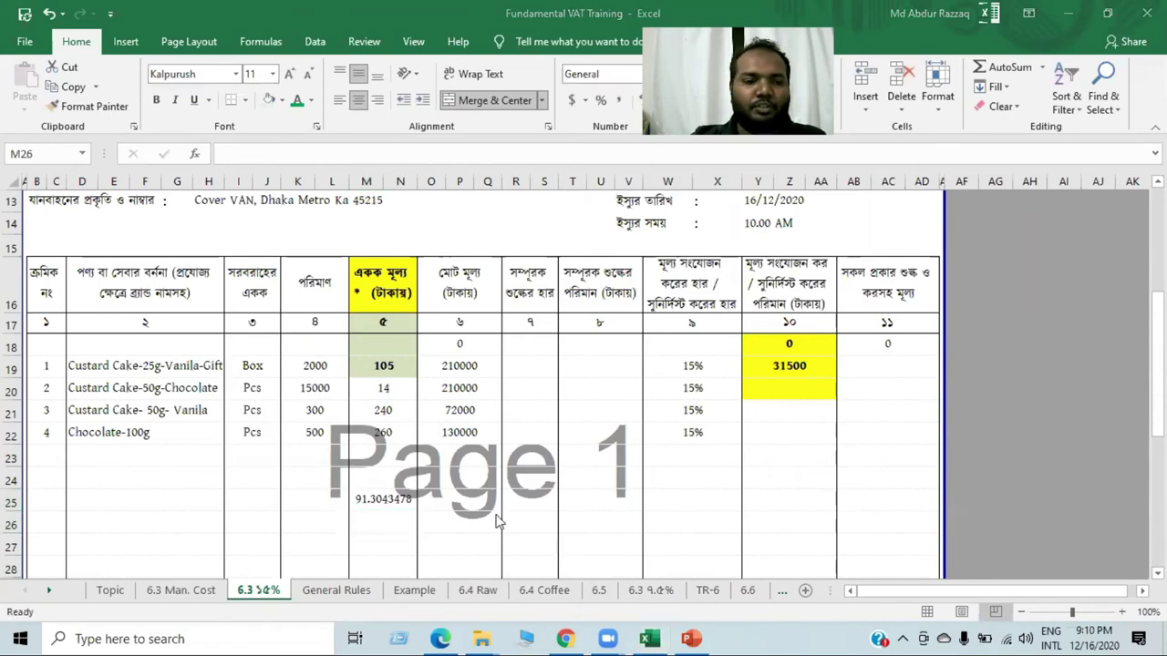
Clear the trial calculation from cell M25
key(alt+Tab)
click(387, 500)
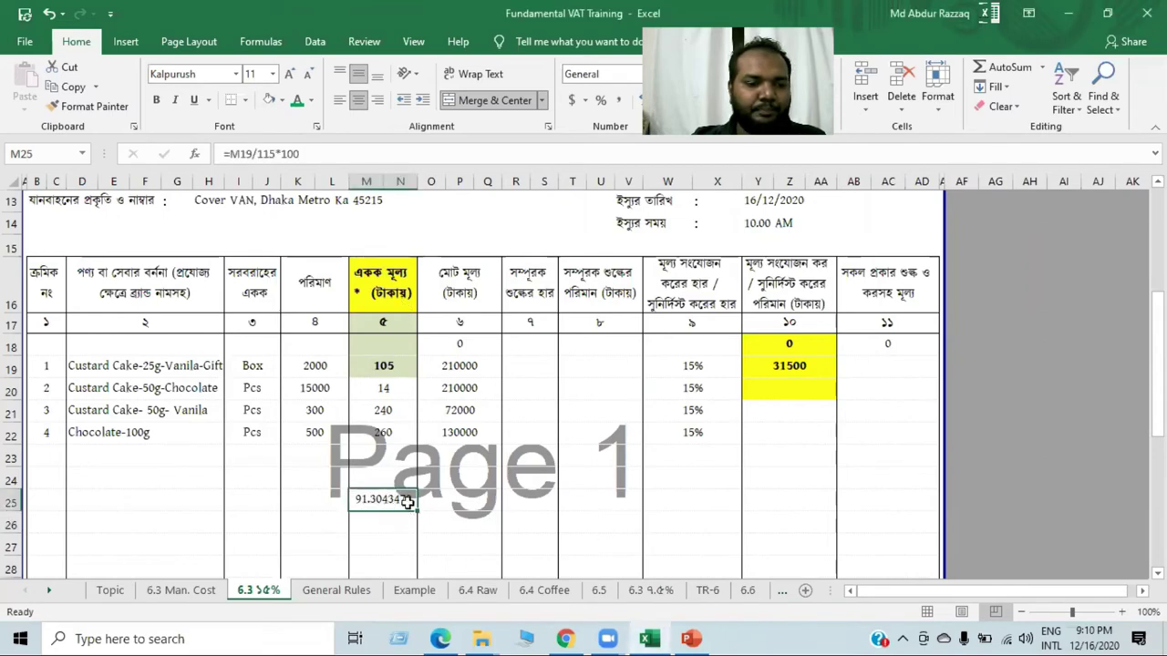
key(Delete)
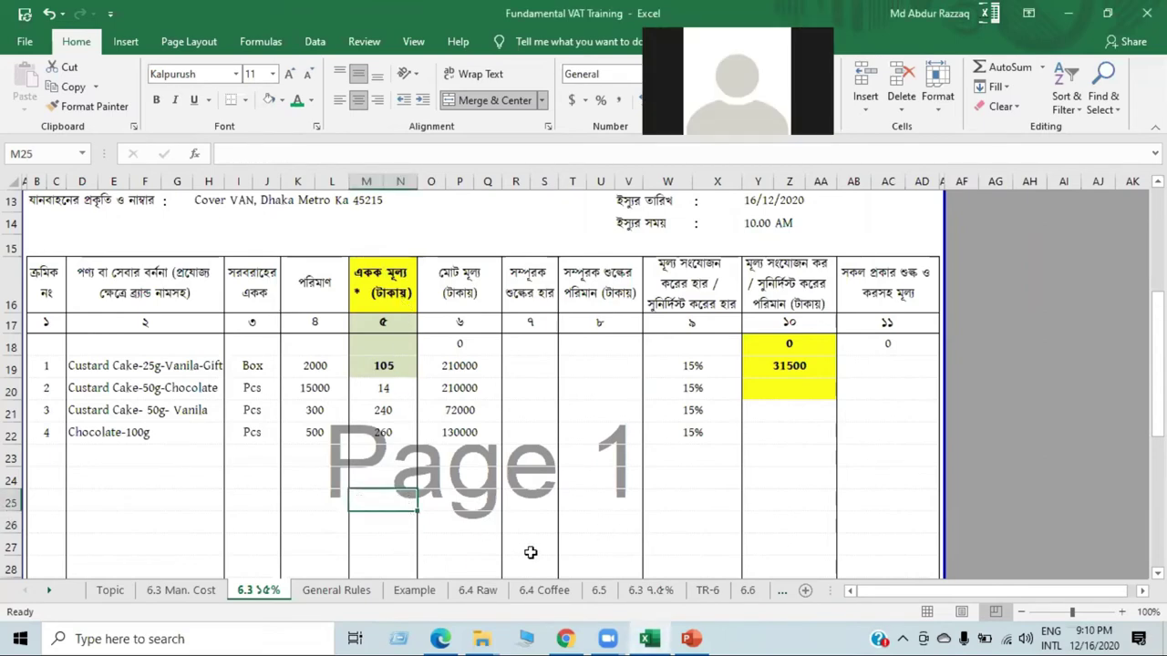
Look at the VAT chain slide in PowerPoint and the Sales Invoice PDF, and return to the Excel challan
click(690, 637)
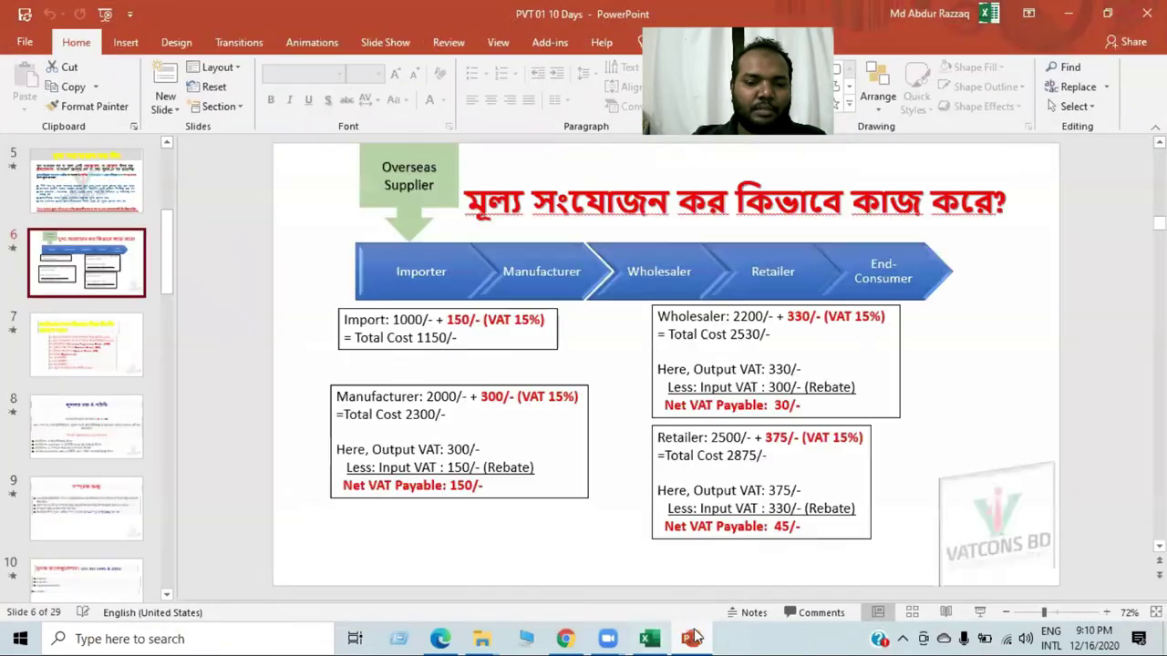
click(650, 638)
click(649, 637)
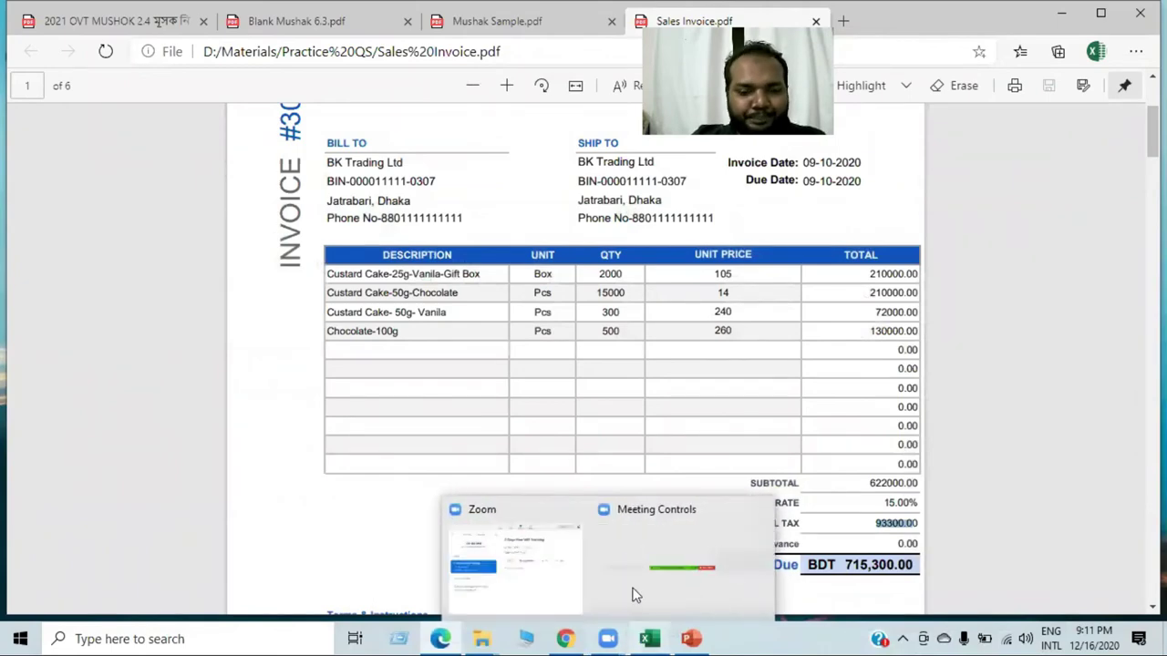
click(649, 637)
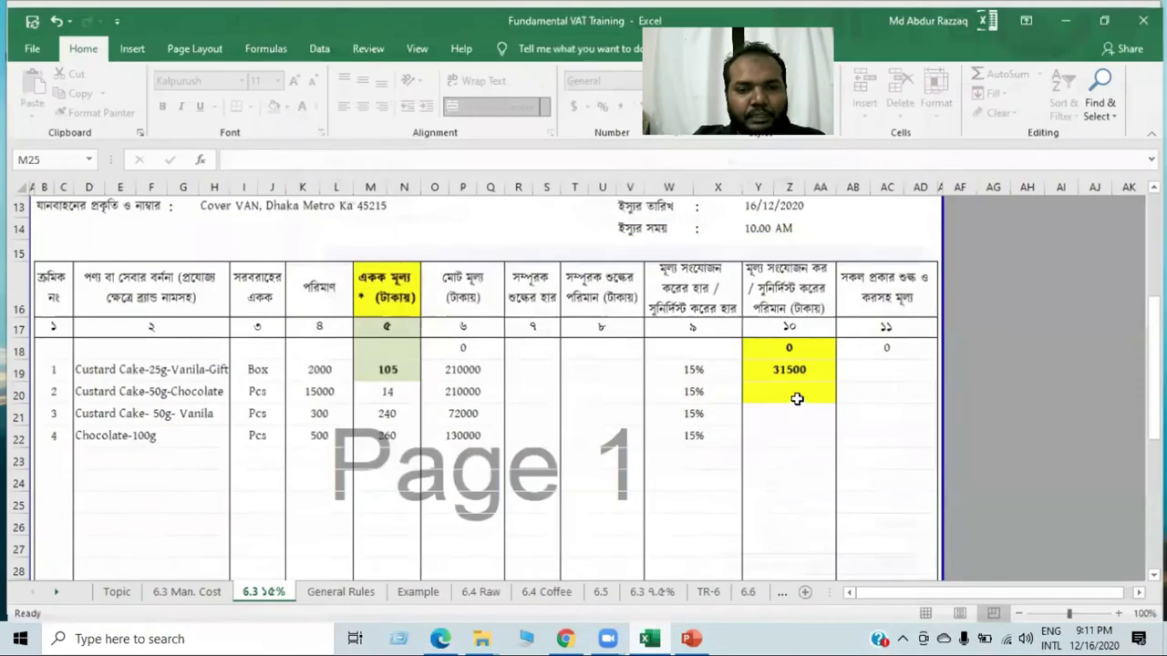
Fill the first item's VAT amount formula from Y19 down to Y22 for the remaining three items
click(789, 369)
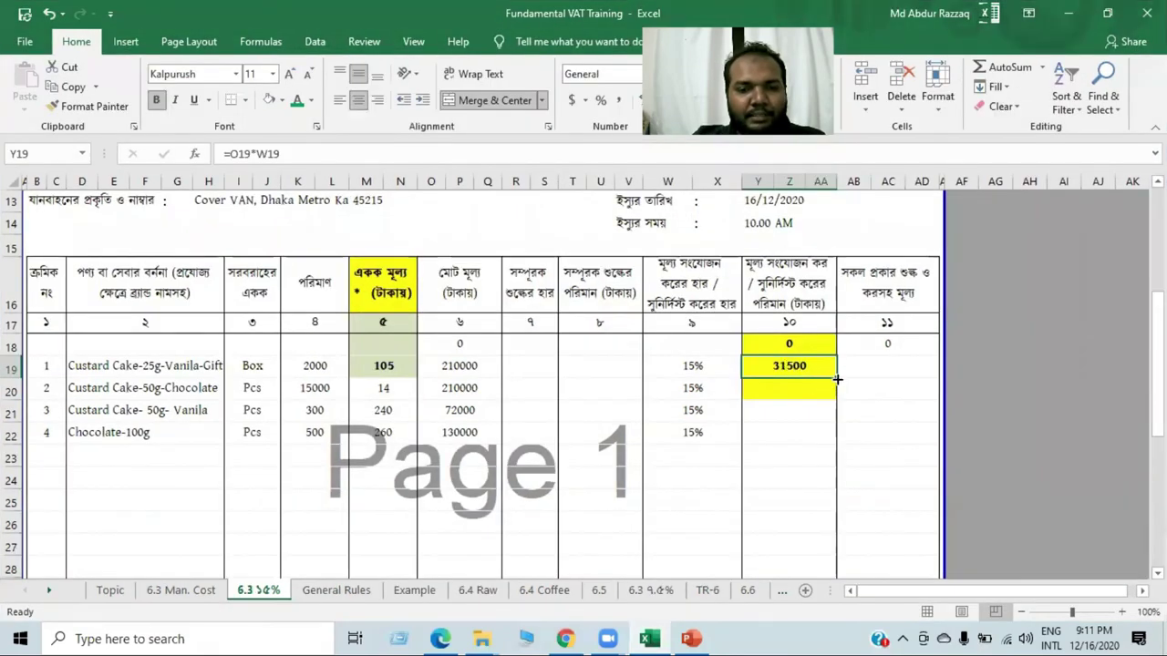
drag(837, 378, 834, 443)
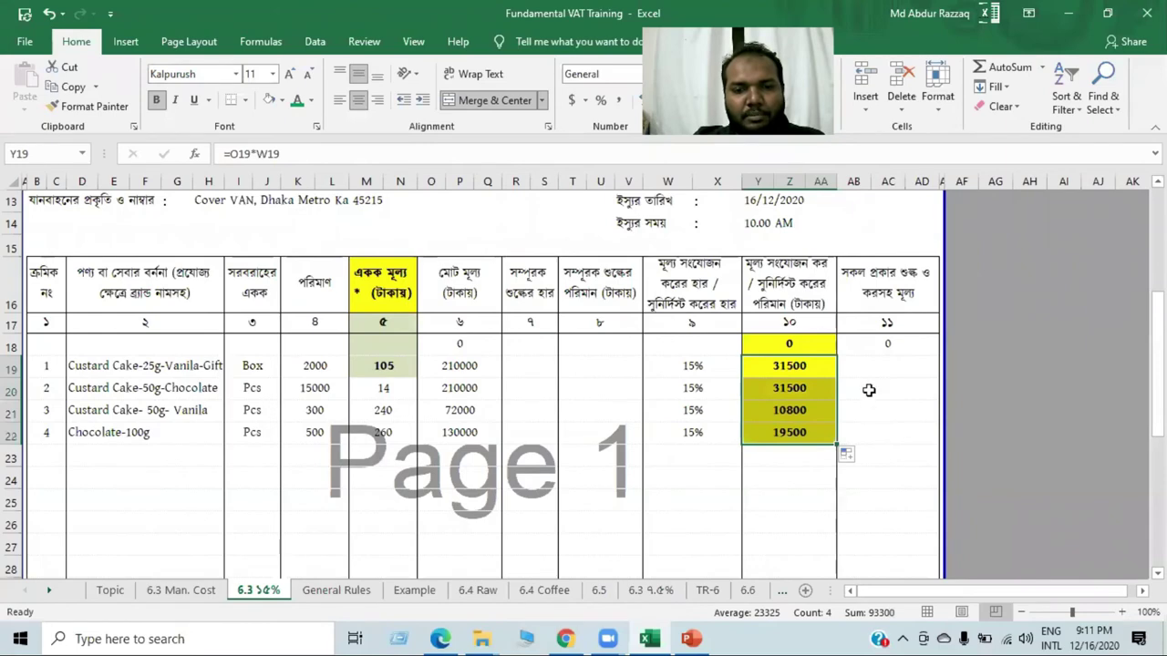
Calculate the first item's value including all taxes in AB19 with =O19+T19+Y19 and fill it down to AB22
click(884, 365)
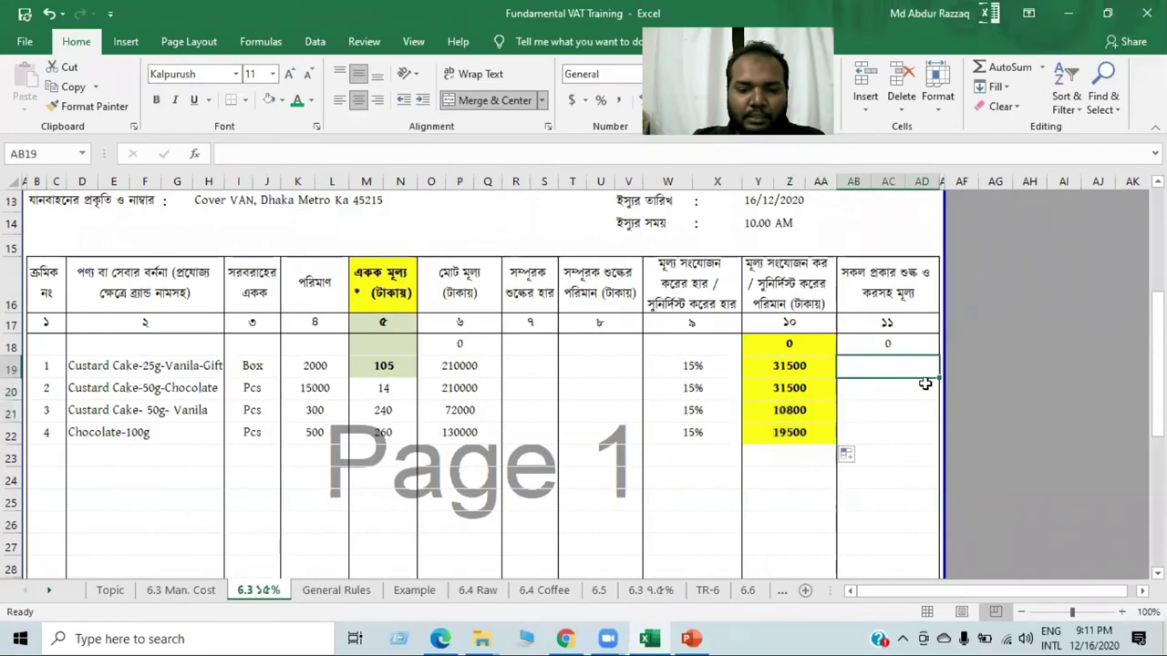
text(=)
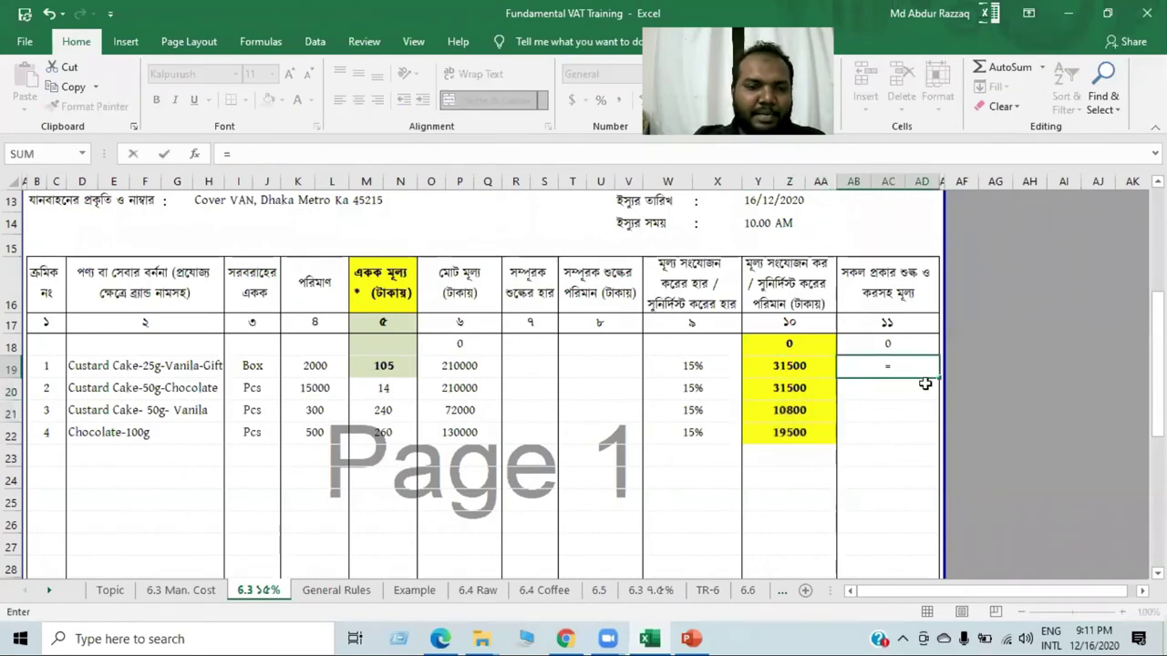
click(463, 367)
text(+)
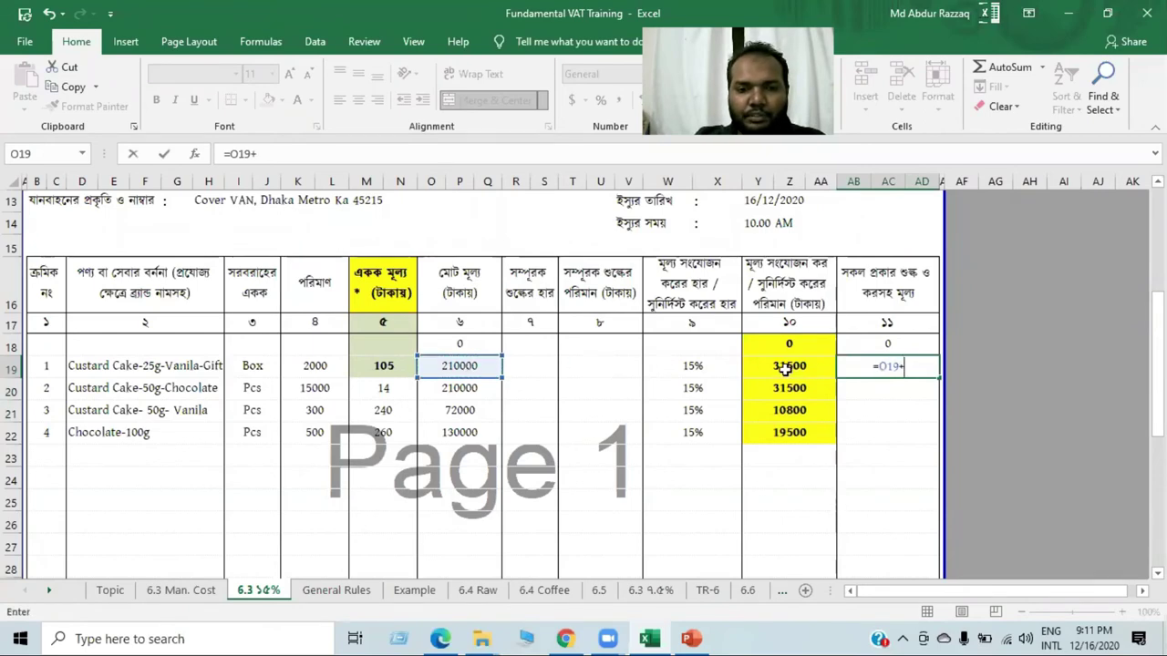
click(610, 372)
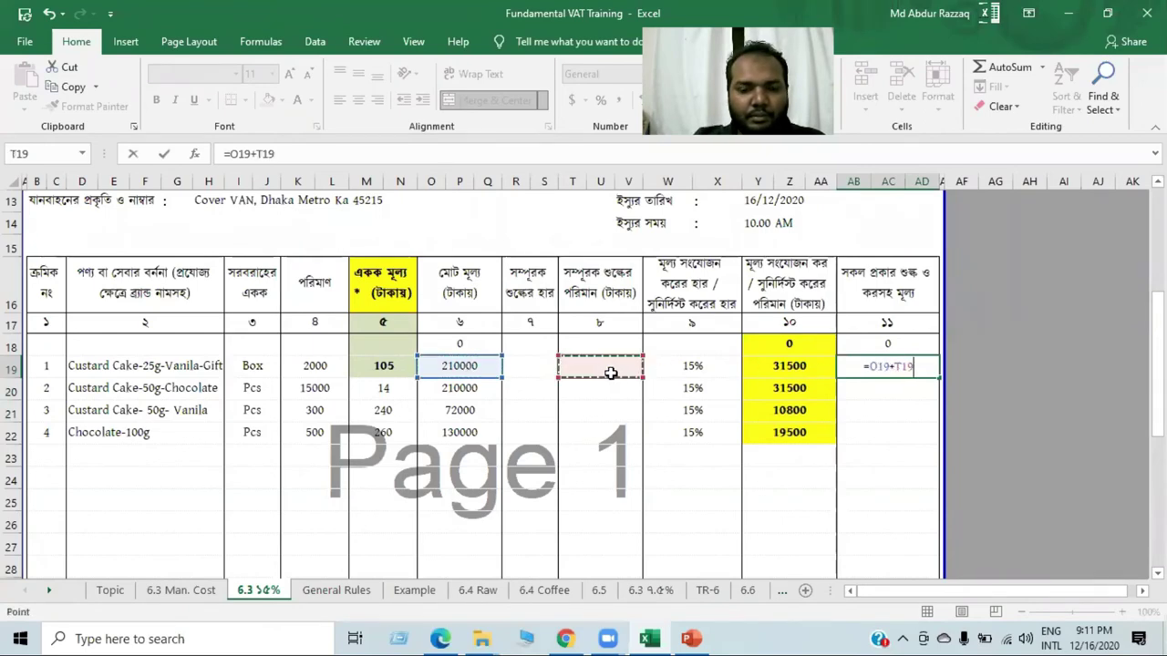
text(+)
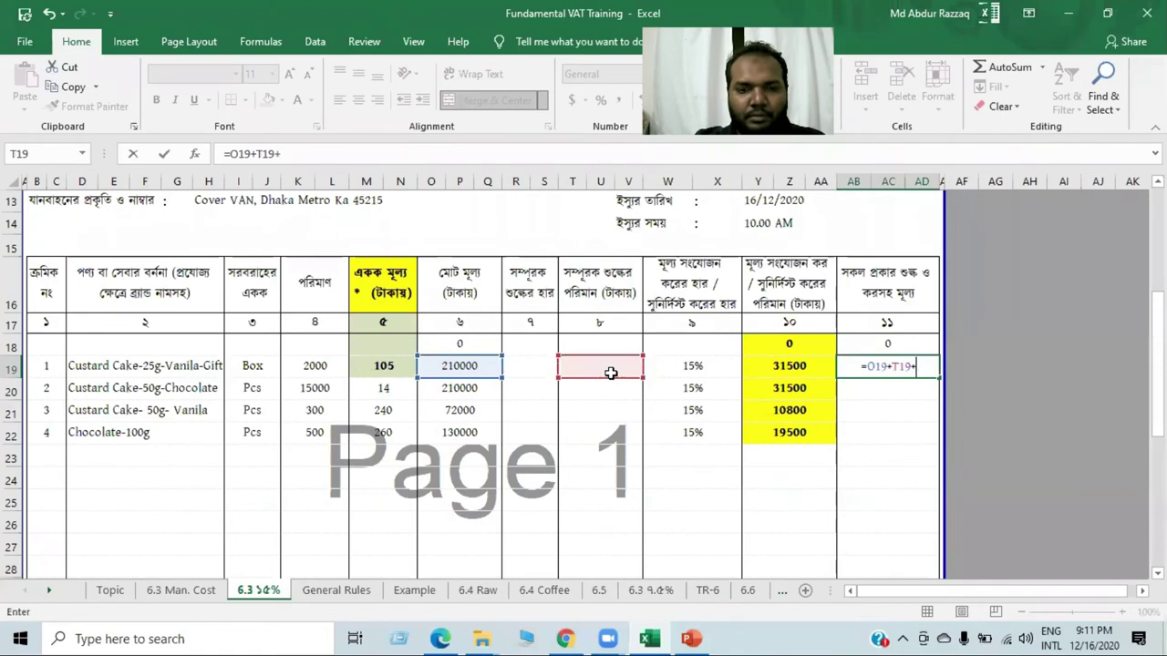
click(782, 364)
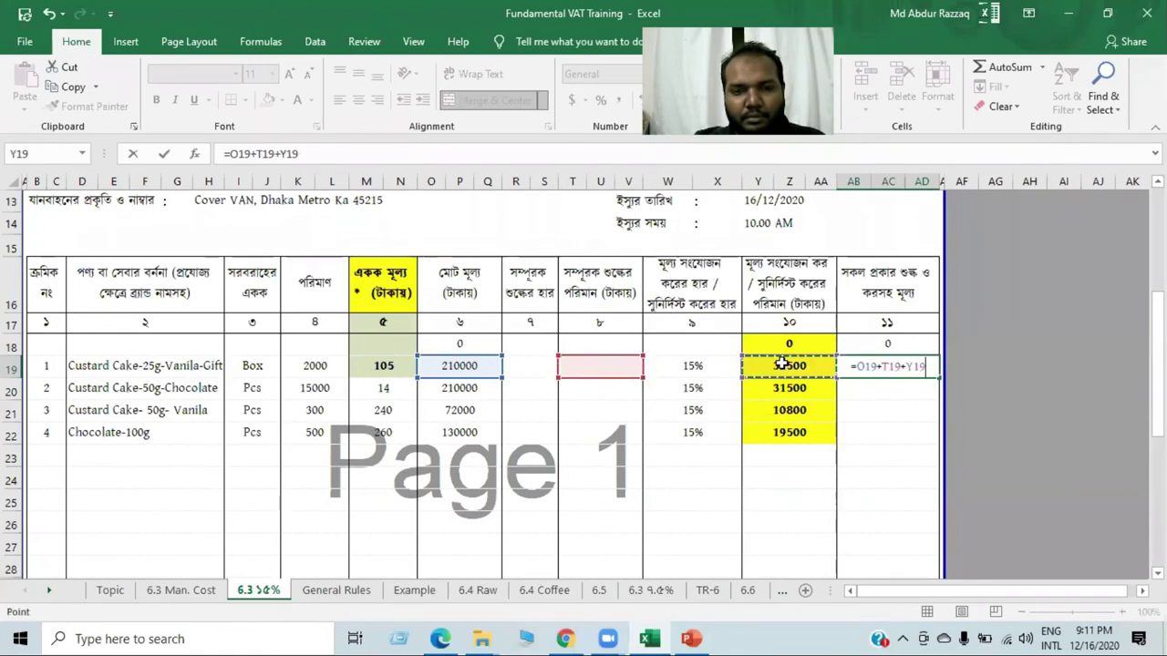
key(Return)
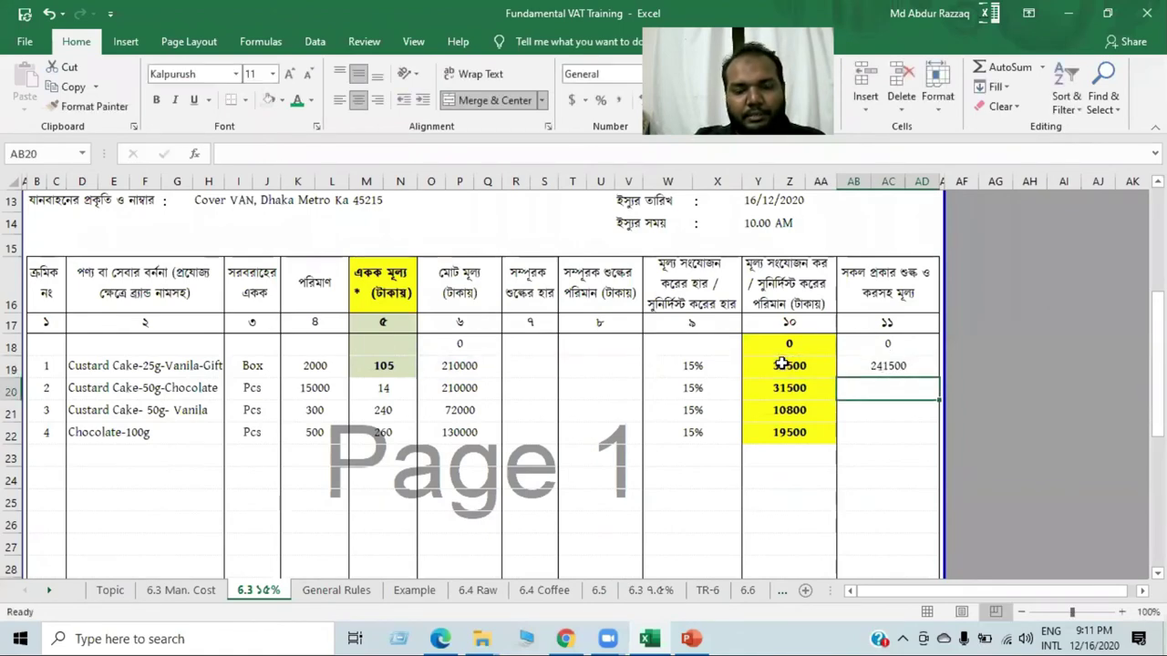
click(888, 367)
drag(941, 376, 944, 445)
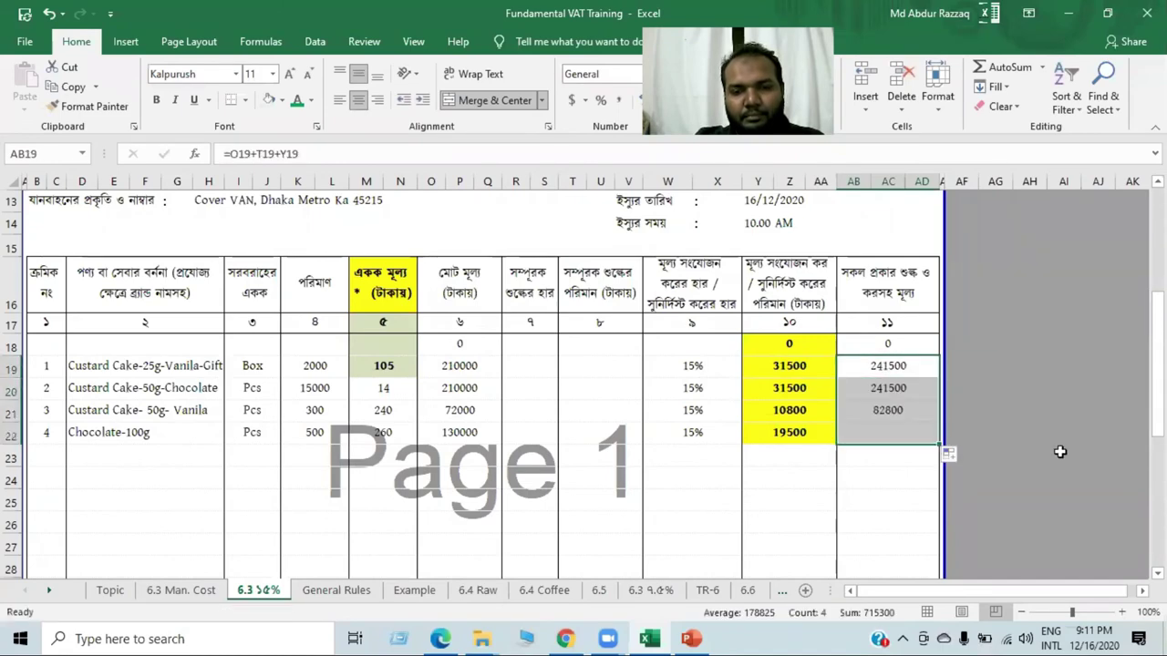
click(1061, 452)
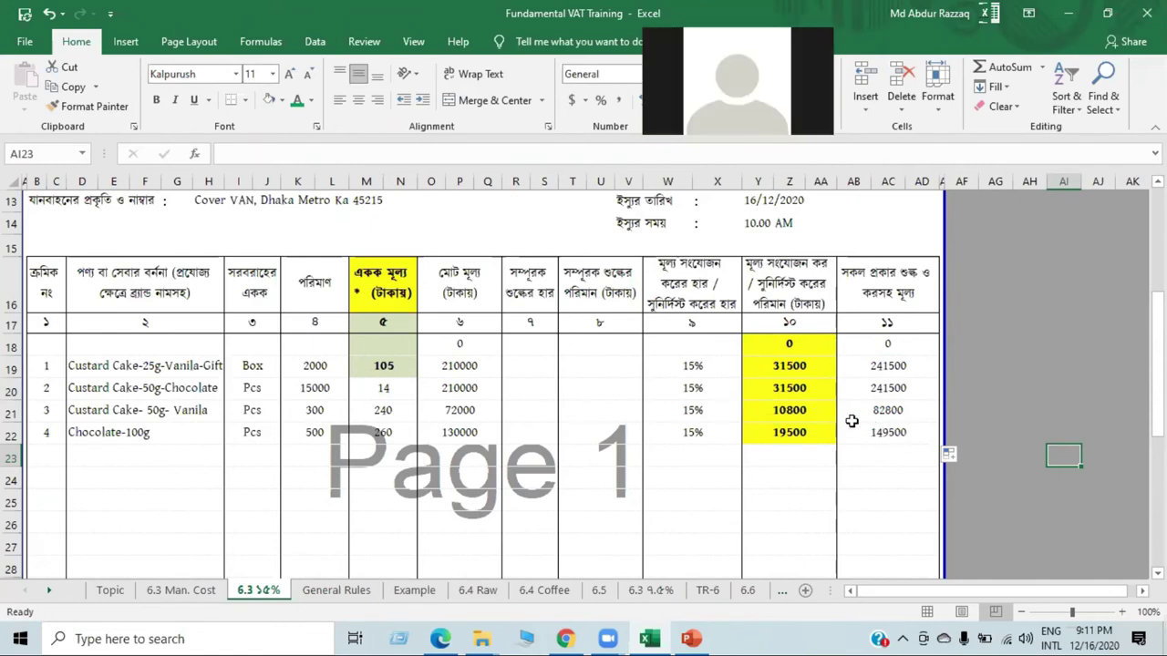
Set the first item's supplementary duty rate in R19 to 20% and fill it down to R22
click(535, 366)
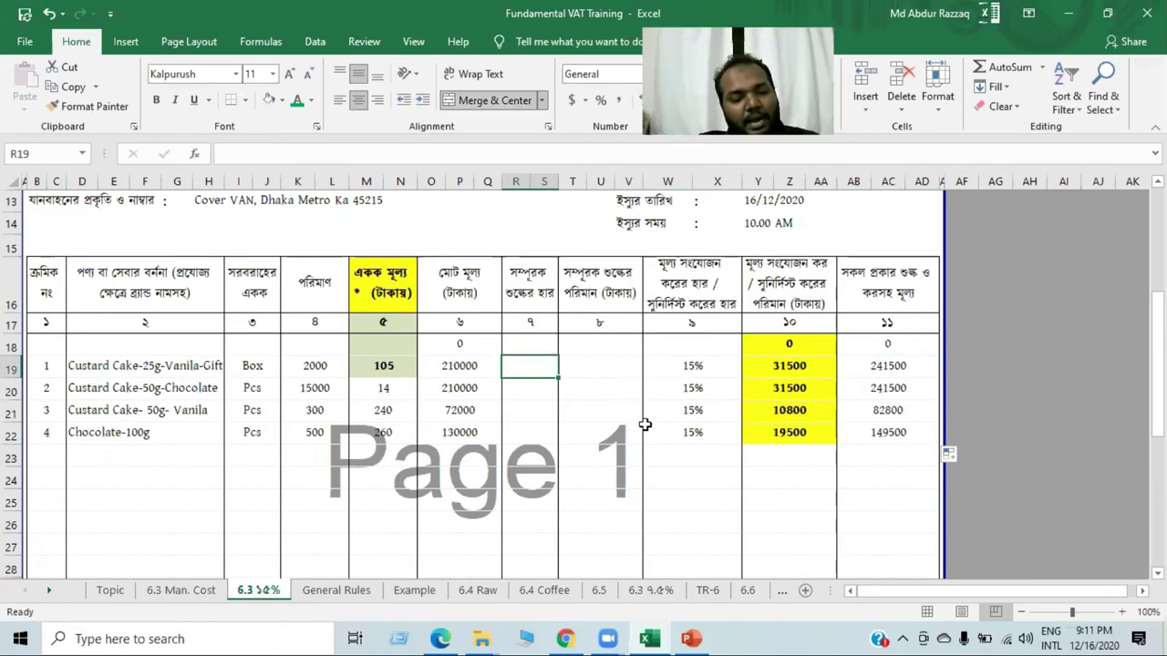
text(20)
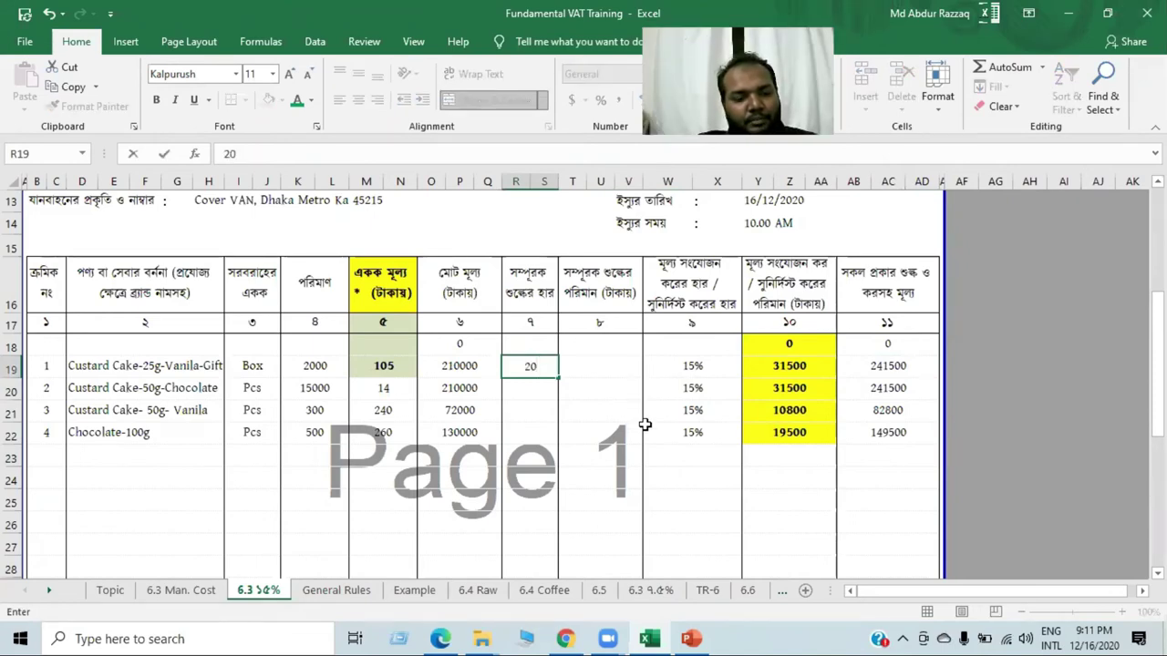
text(%)
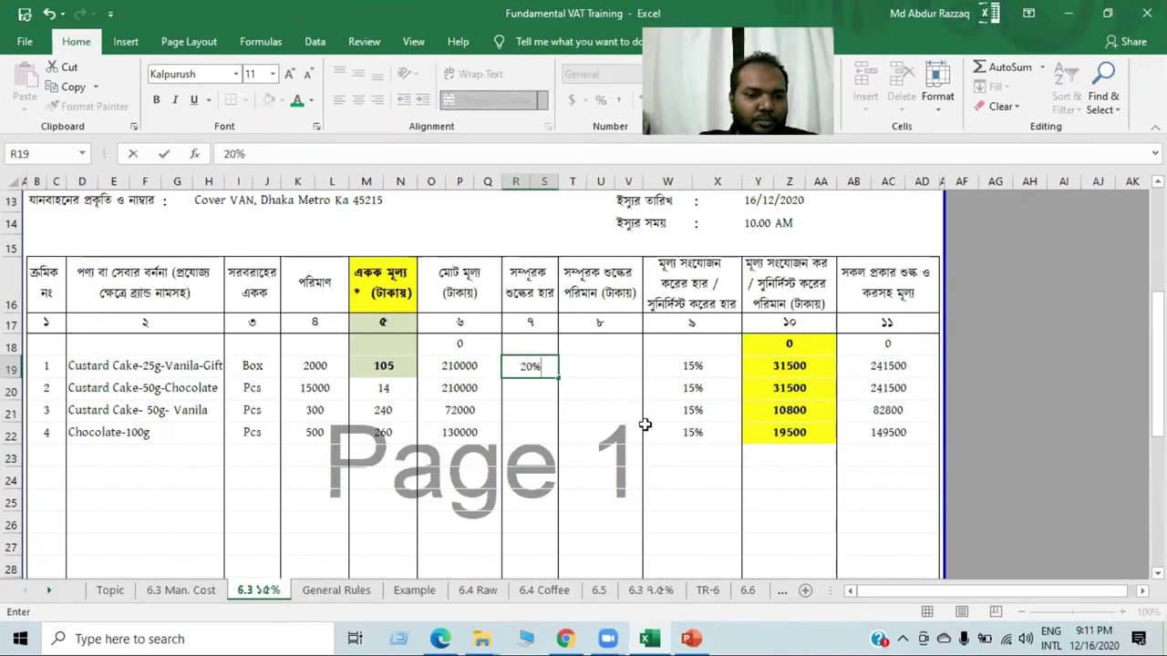
key(Return)
click(543, 368)
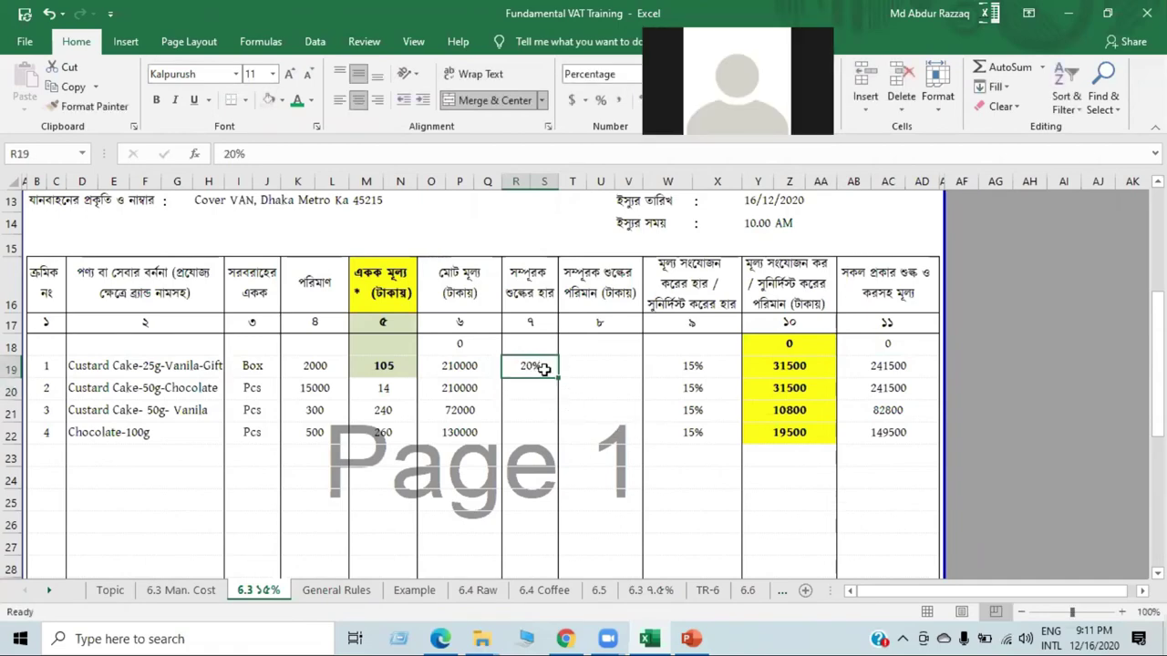
drag(557, 379, 567, 445)
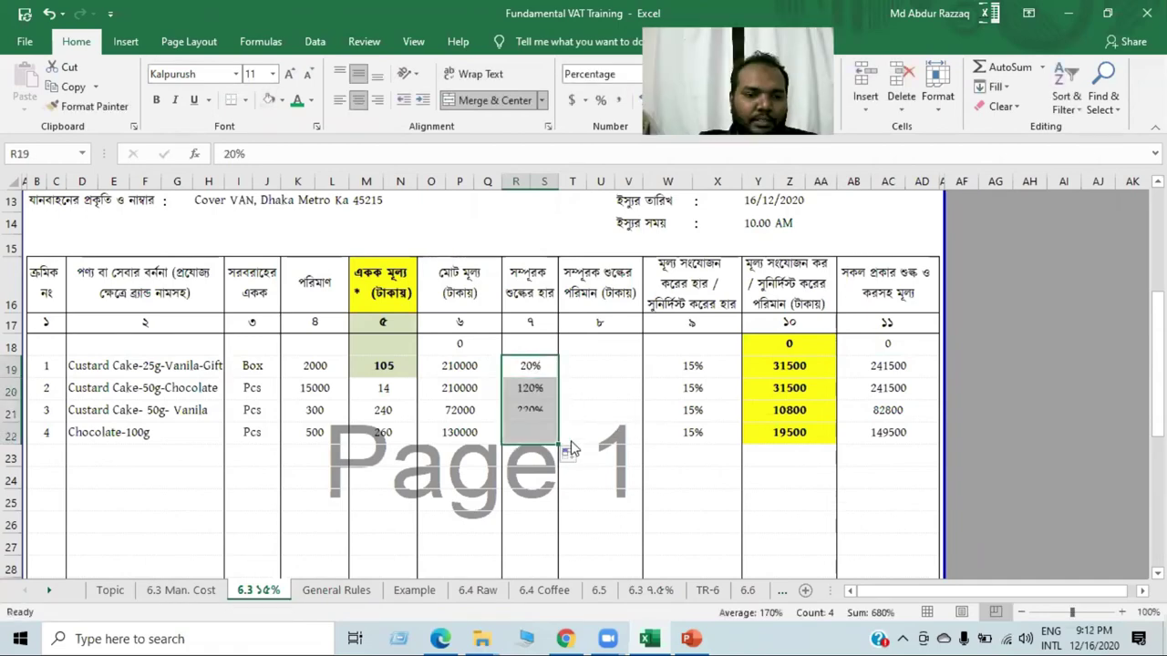
Correct the second item's supplementary duty rate in R20 to 20% and copy R19:R20 onto R21:R22
click(537, 391)
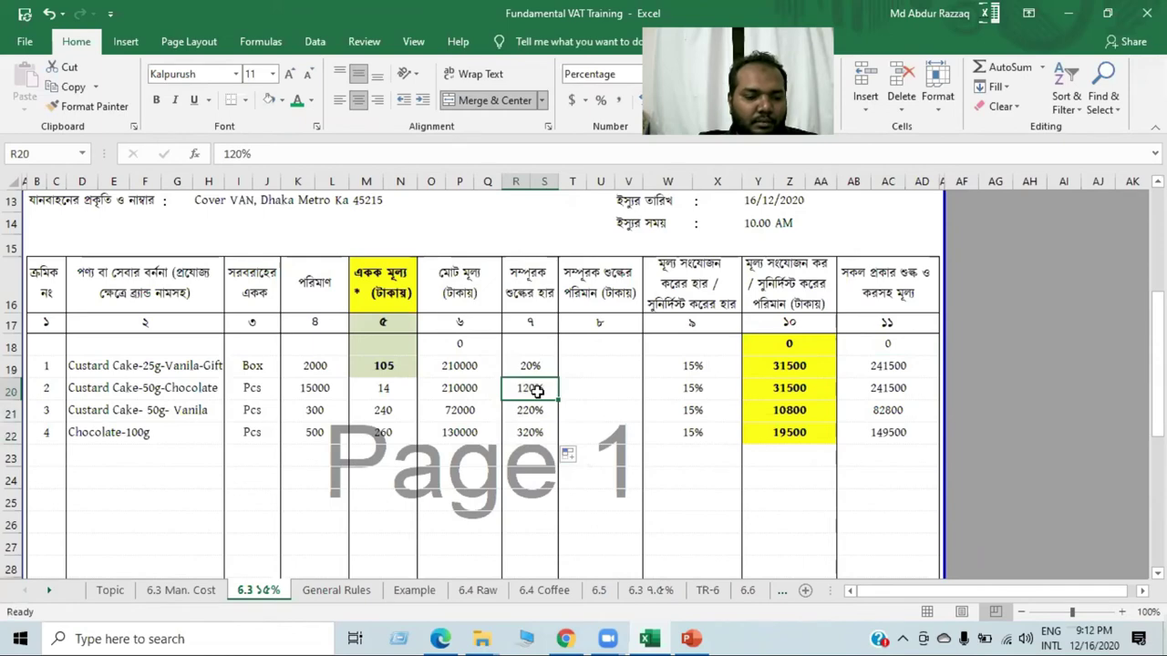
text(20)
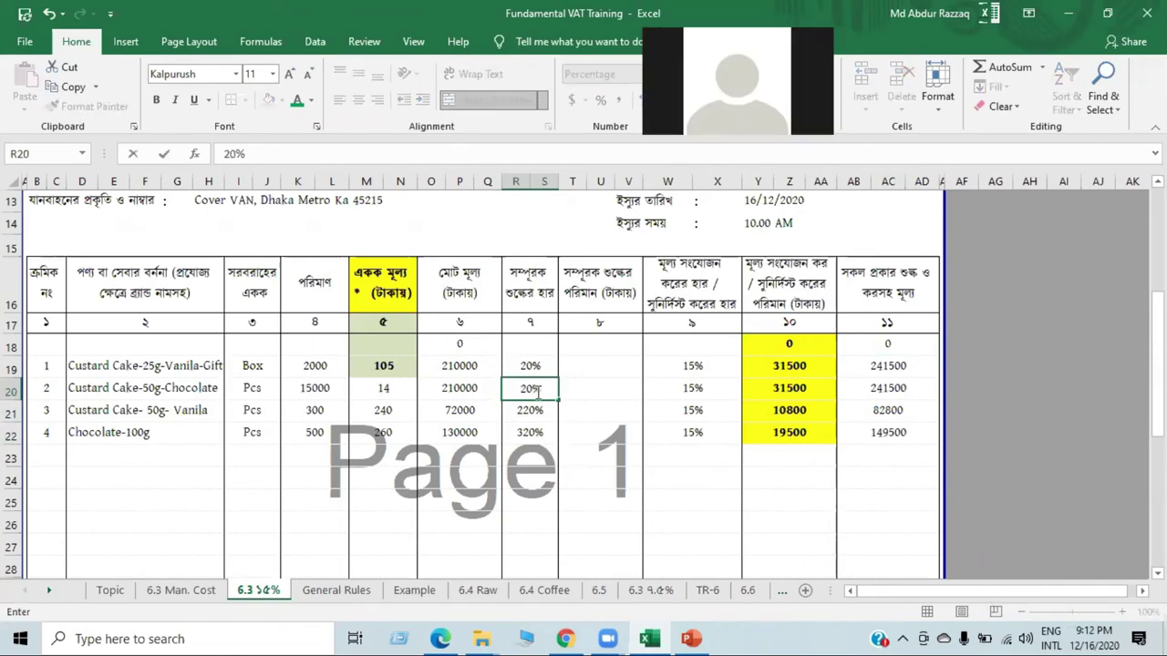
key(Return)
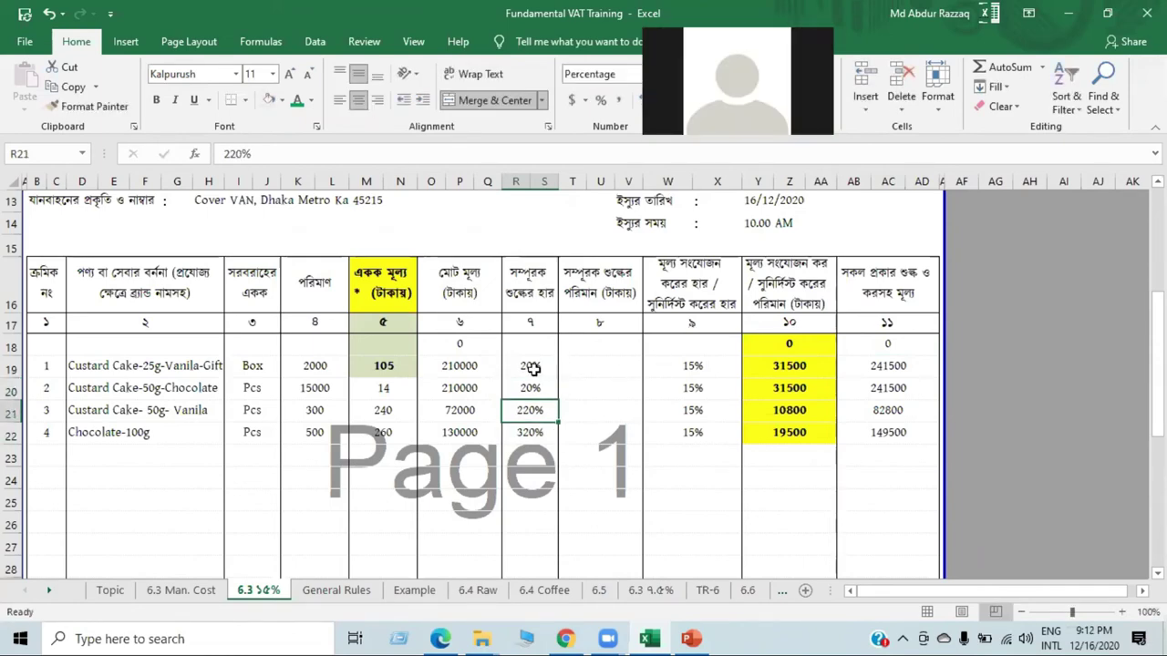
drag(531, 366, 534, 386)
key(ctrl+c)
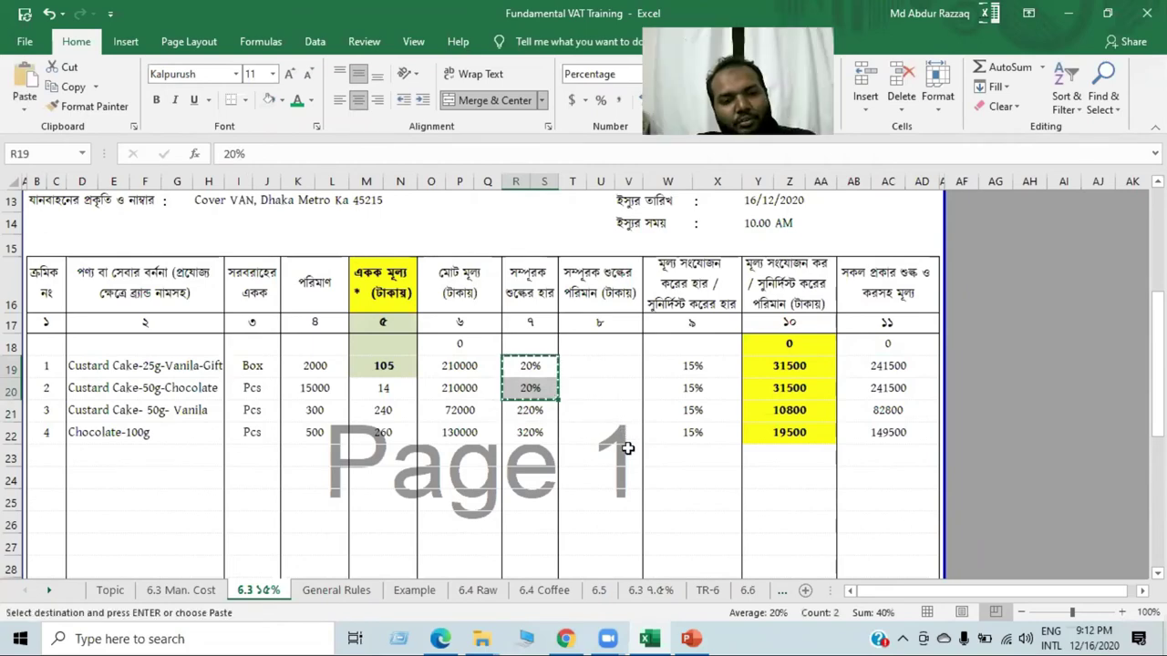
drag(531, 410, 539, 433)
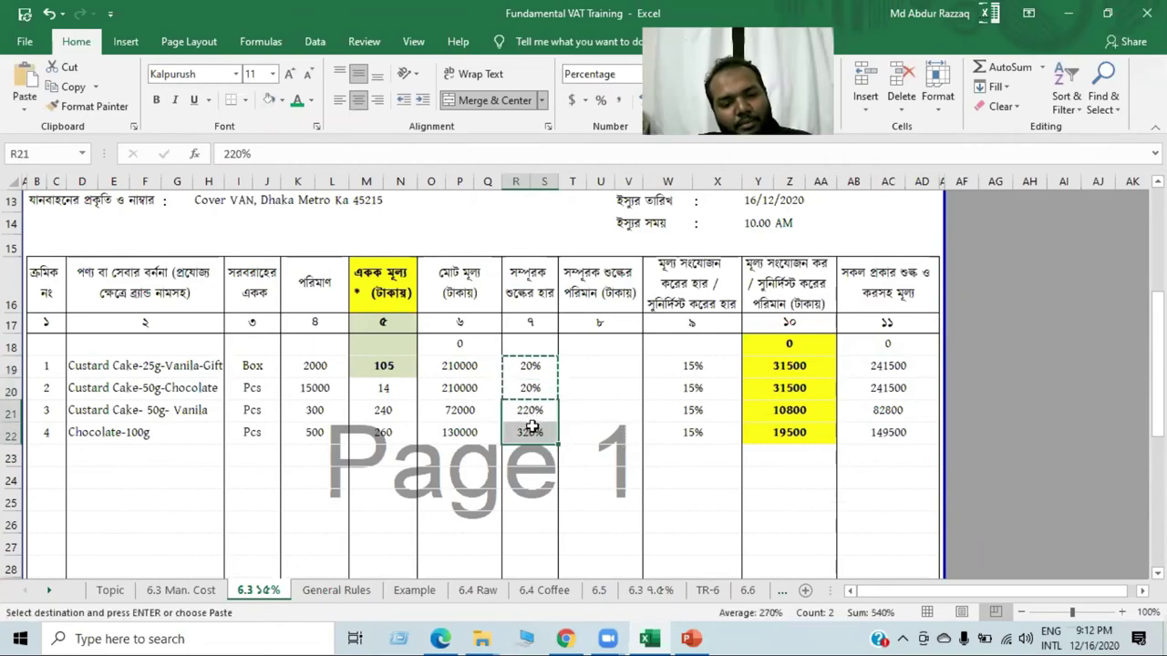
key(ctrl+v)
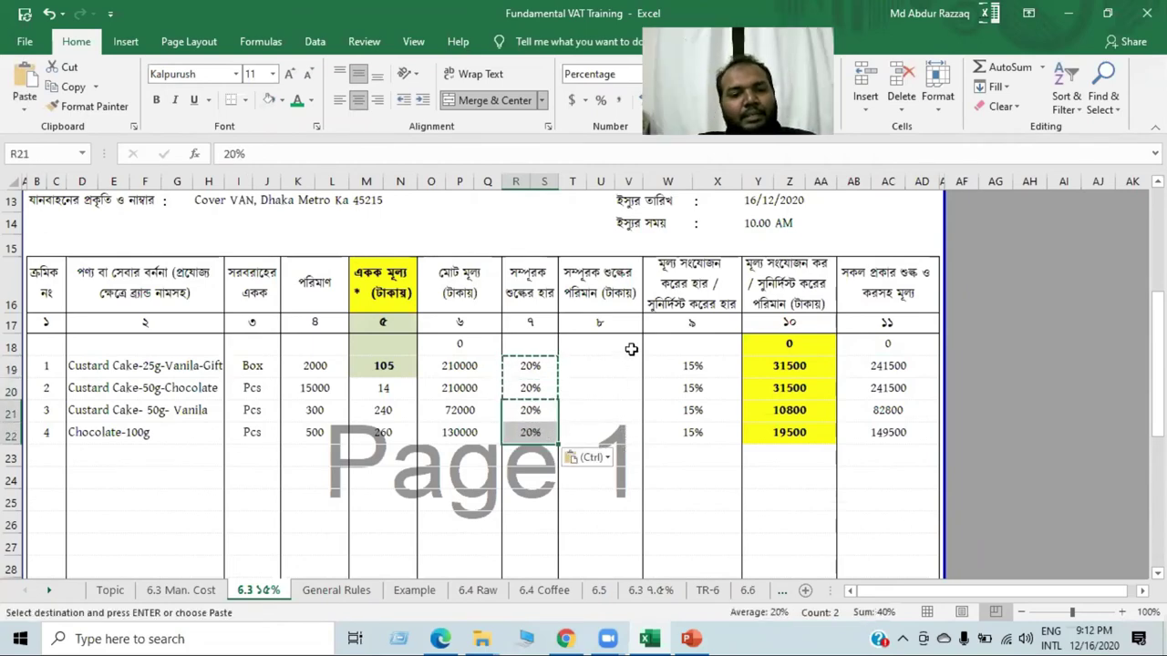
Calculate the first item's supplementary duty amount in T19 with =O19*R19 and fill it down to T22
click(611, 364)
text(=)
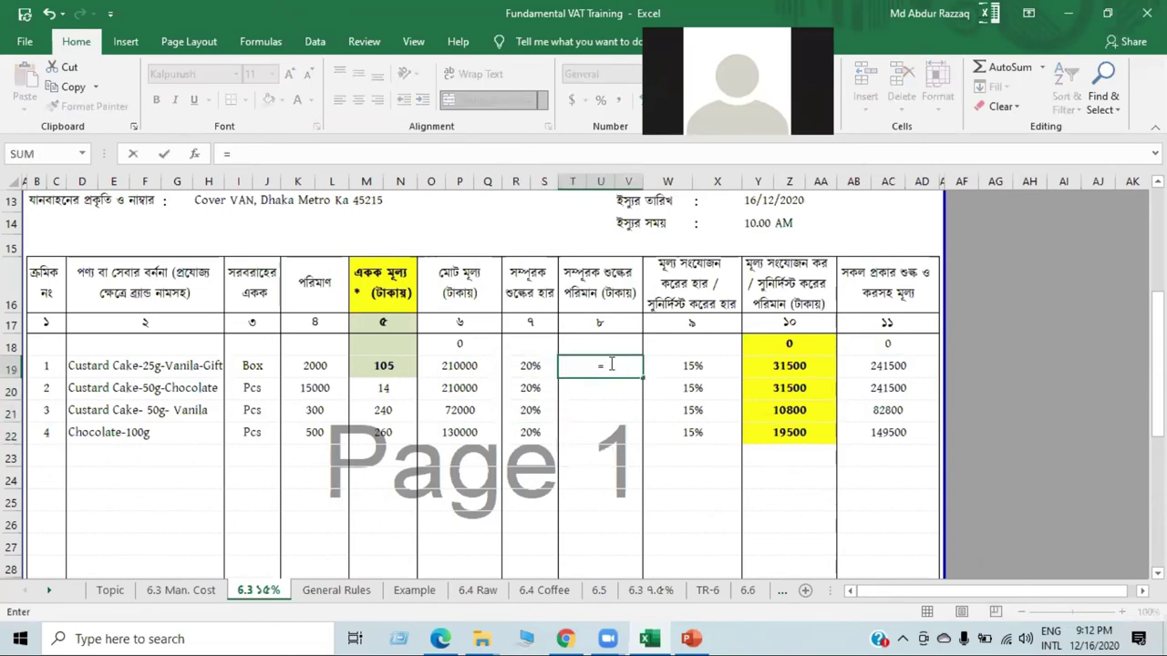
click(459, 367)
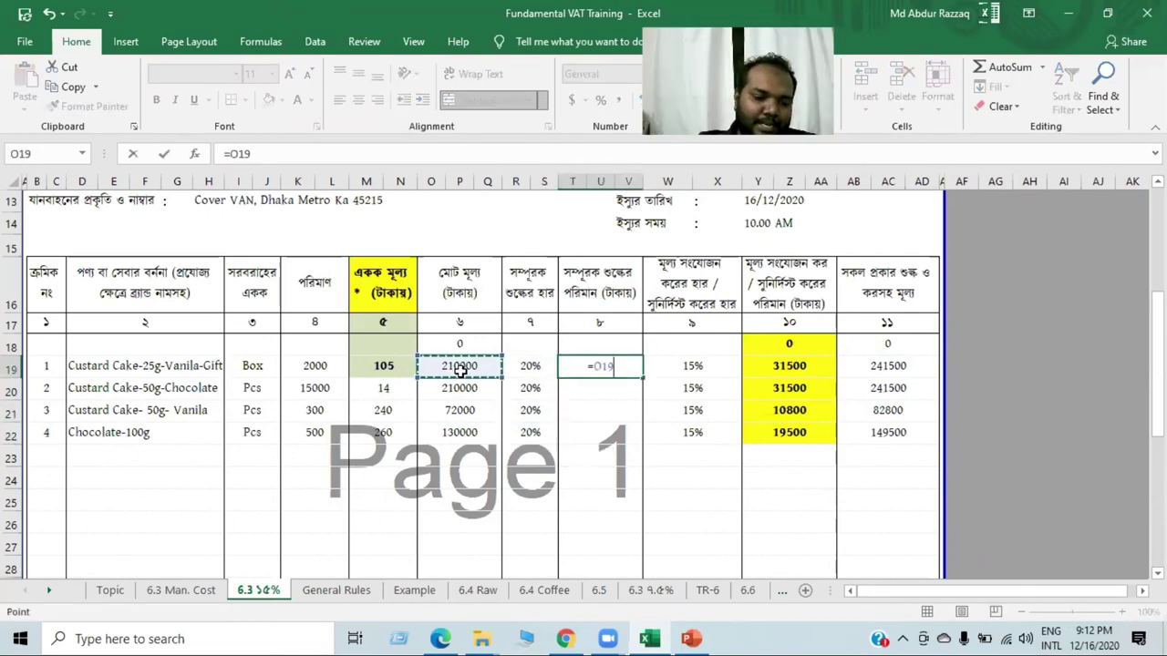
text(*)
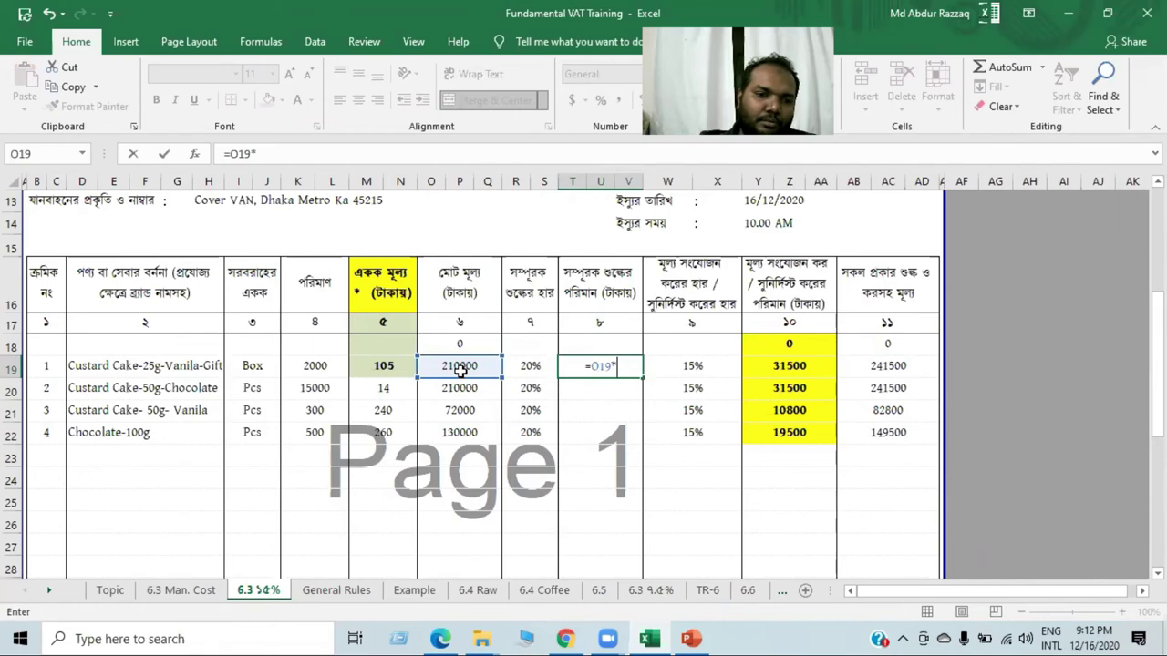
click(530, 365)
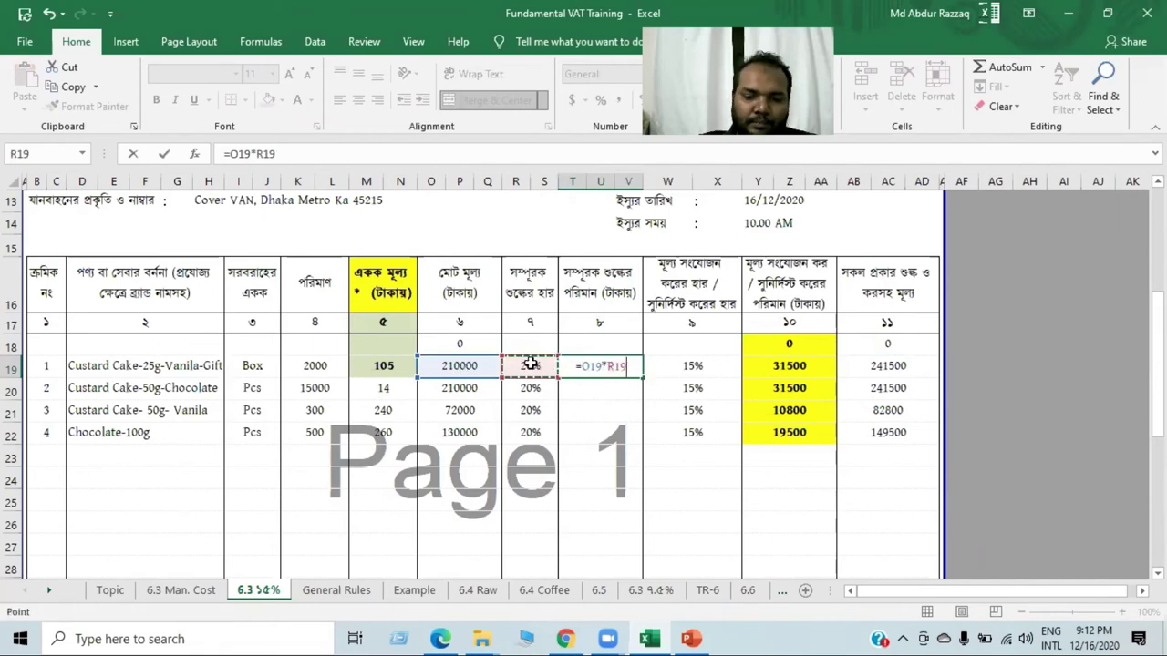
key(Return)
click(627, 367)
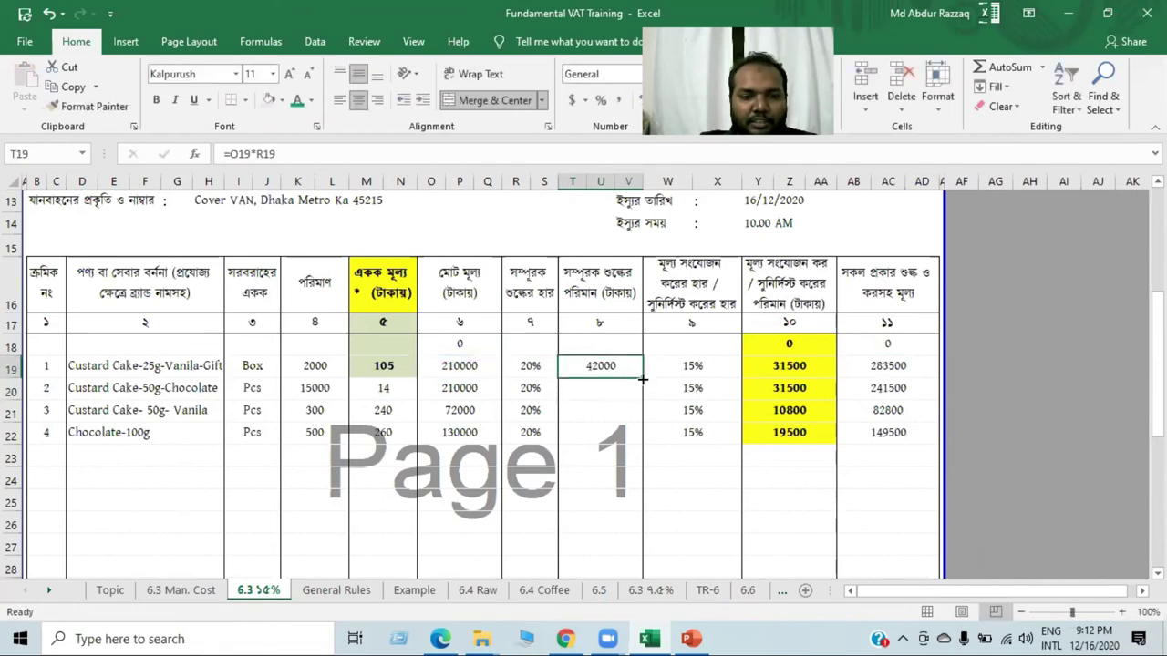
drag(641, 380, 636, 447)
Replace the first item's VAT amount formula in Y19 with =(O19+T19)*W19 and fill it down to Y22
click(777, 367)
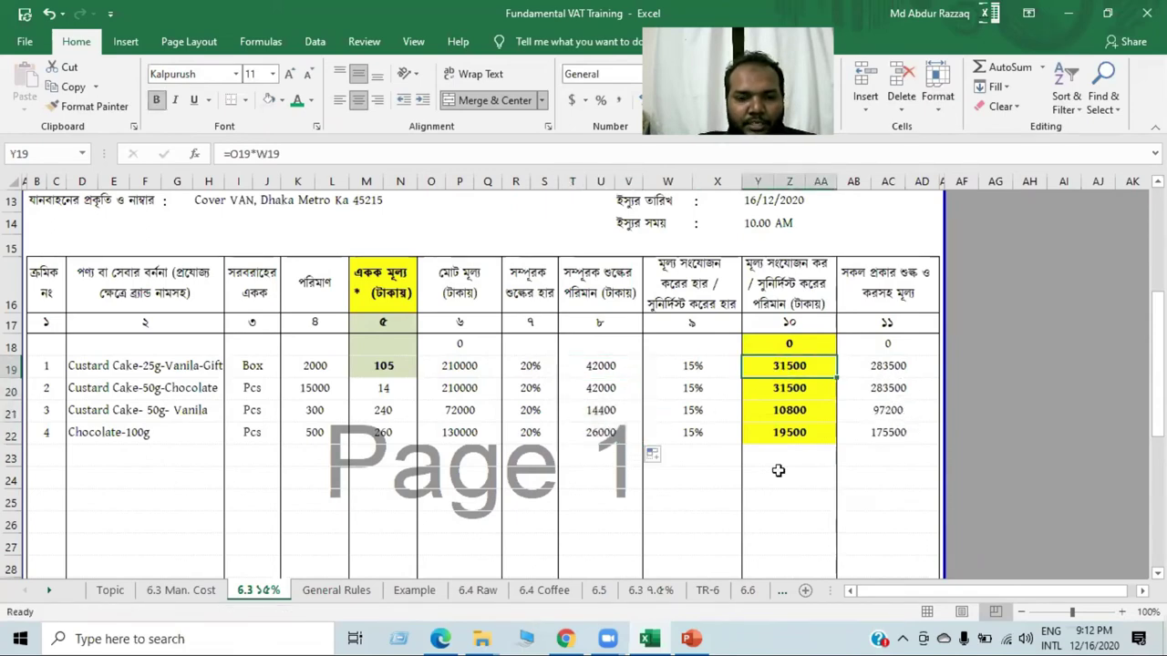
text(=()
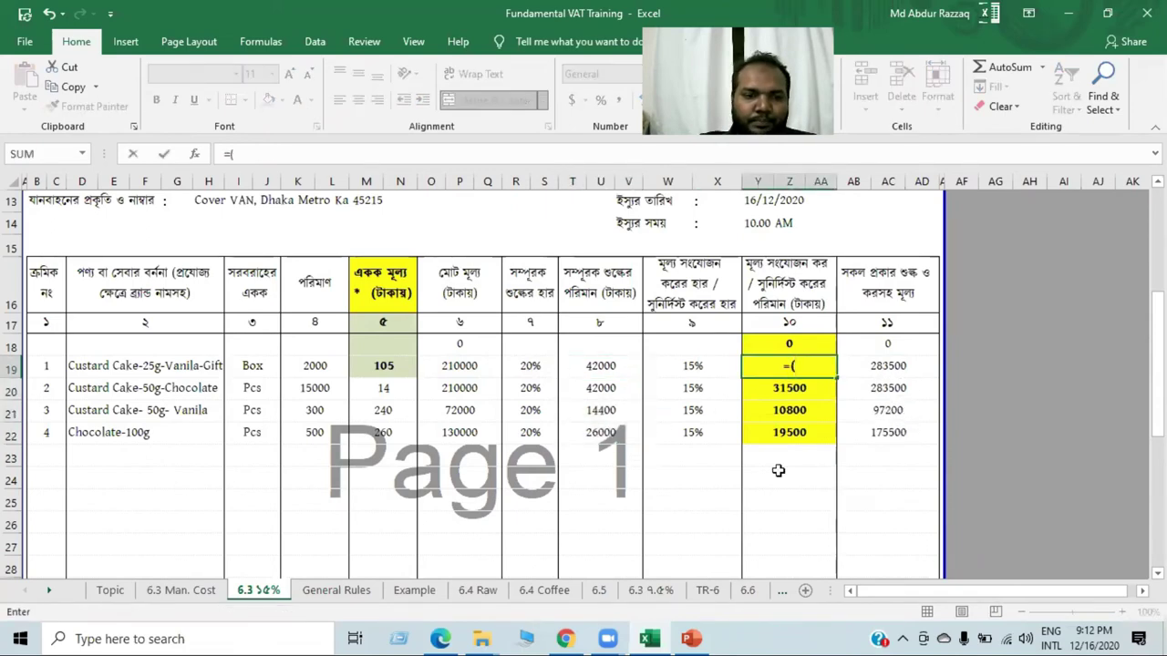
click(453, 365)
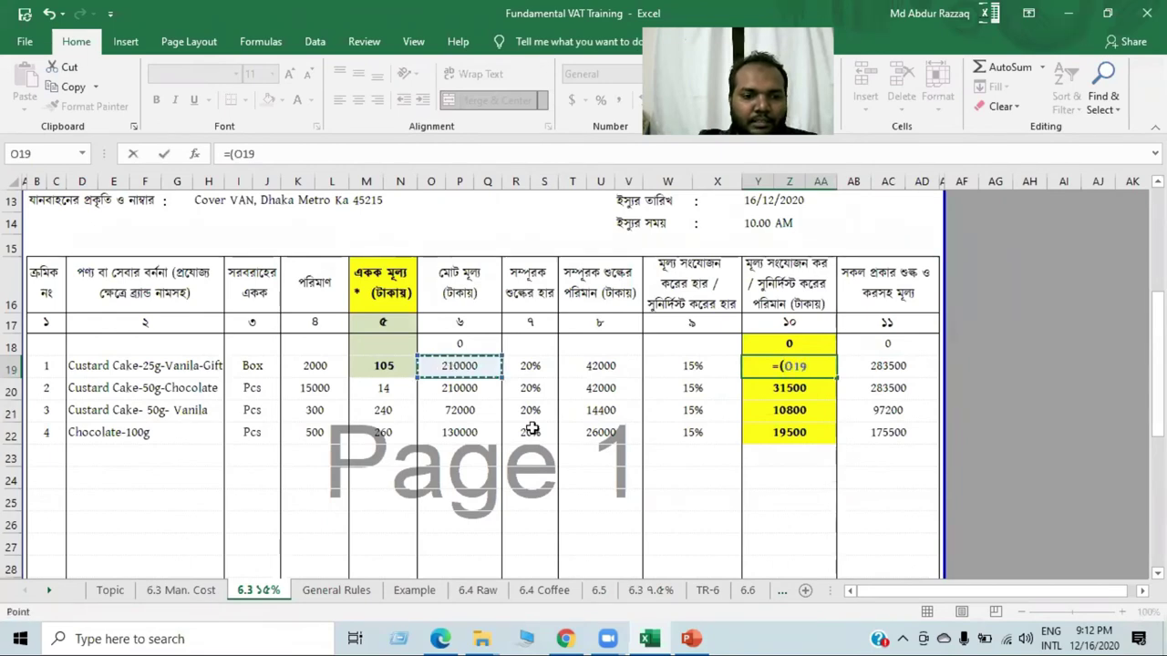
text(+)
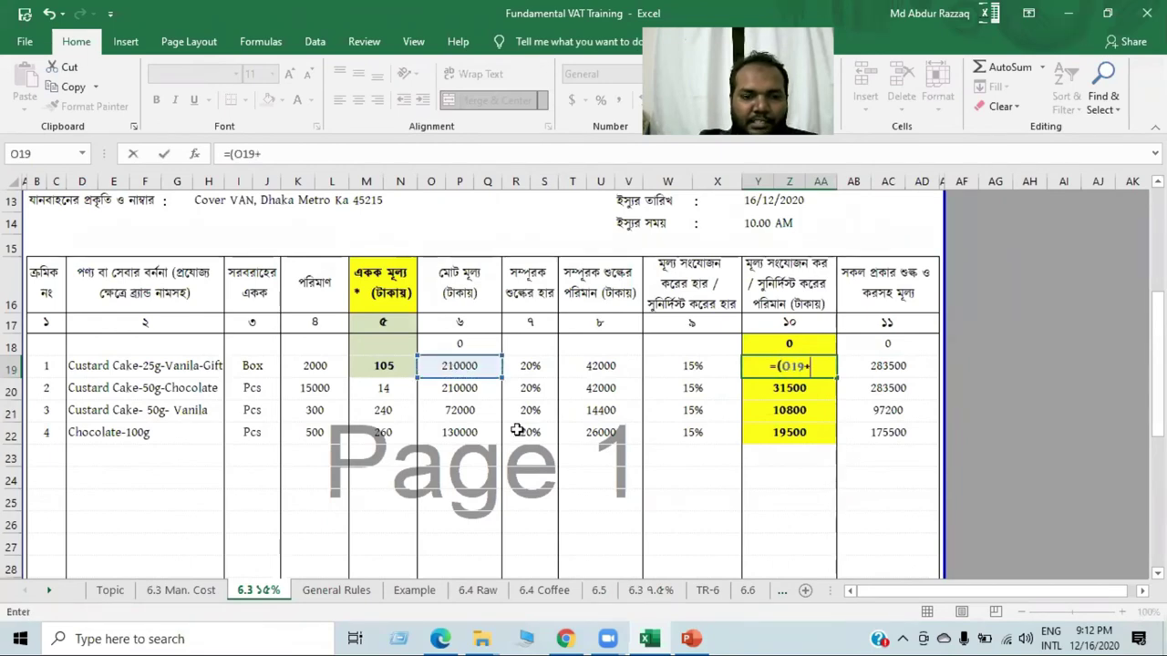
click(583, 365)
text()*)
click(670, 369)
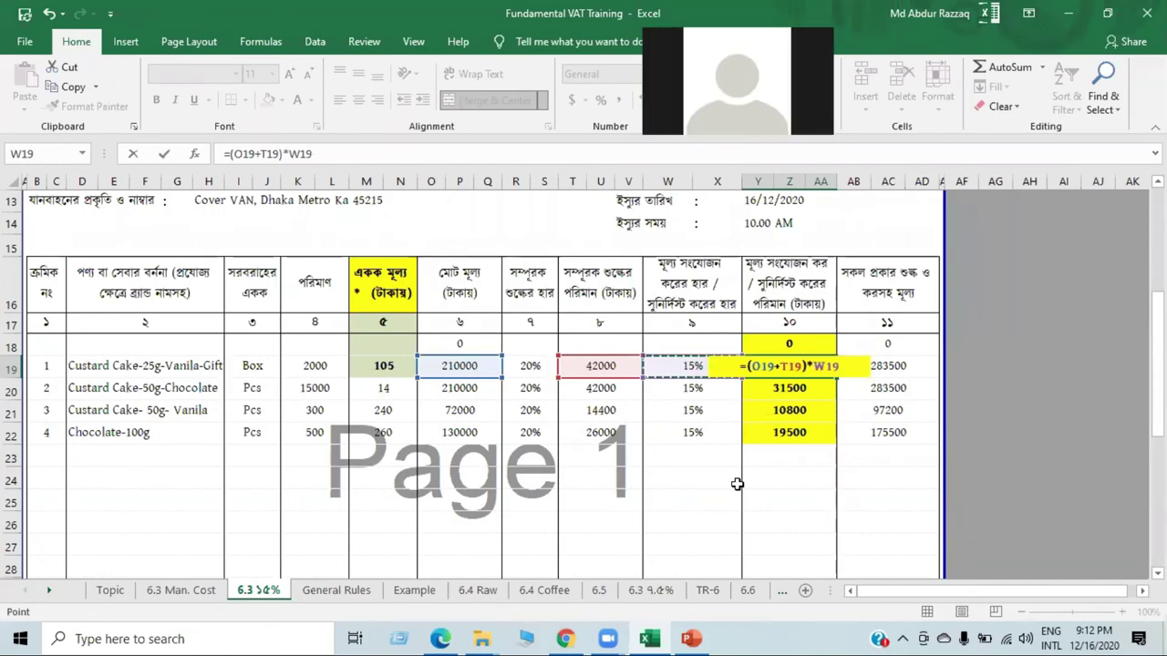
key(Return)
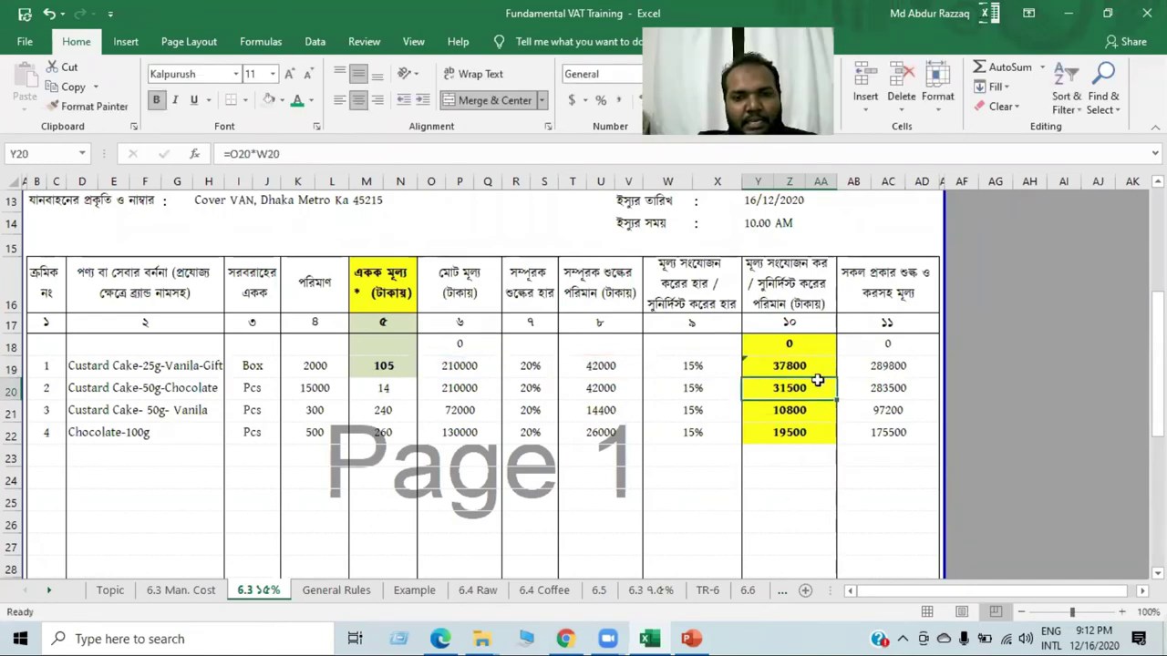
click(790, 369)
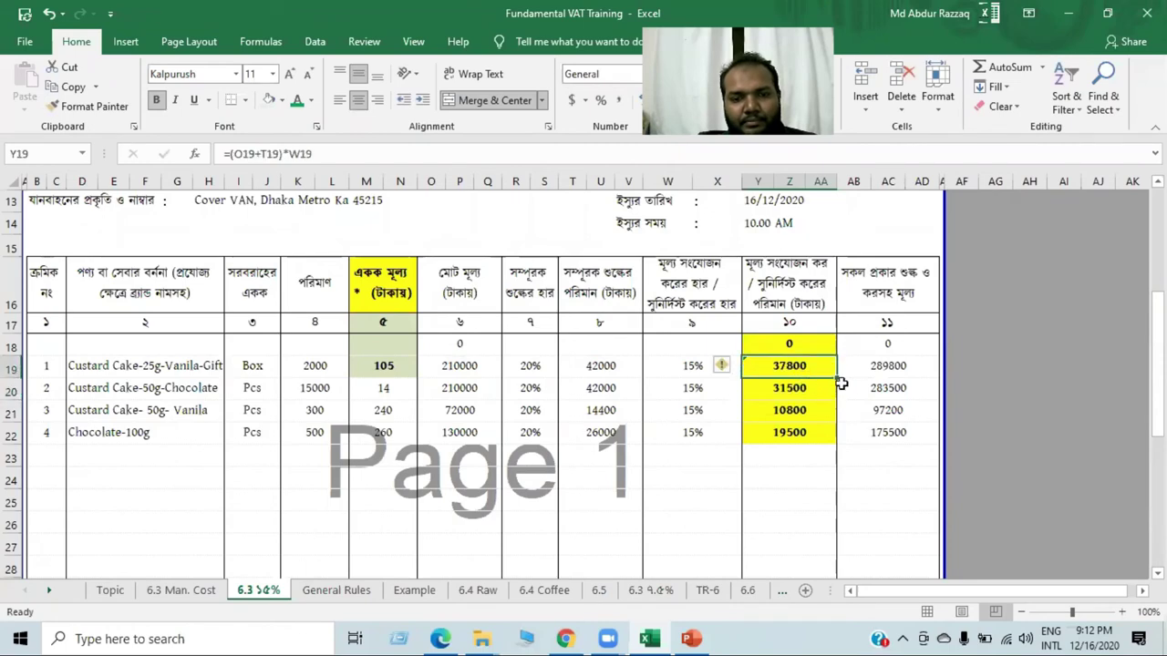
drag(837, 376, 840, 442)
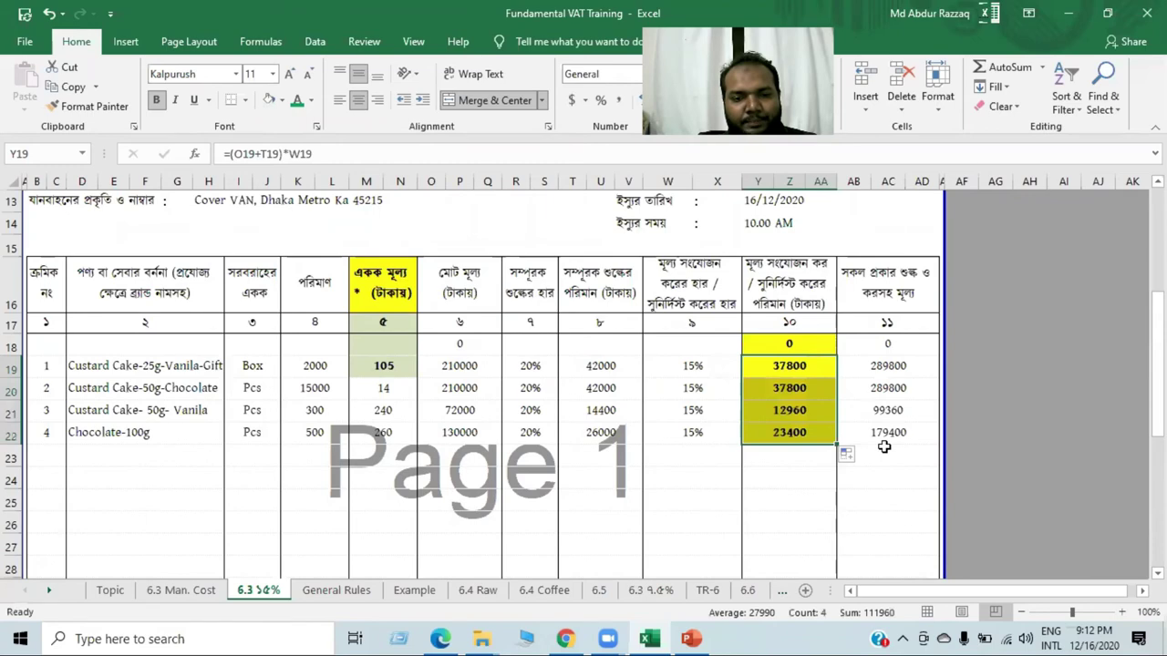
Try a 10% VAT rate for the first item in W19, and restore it to 15%
click(1022, 429)
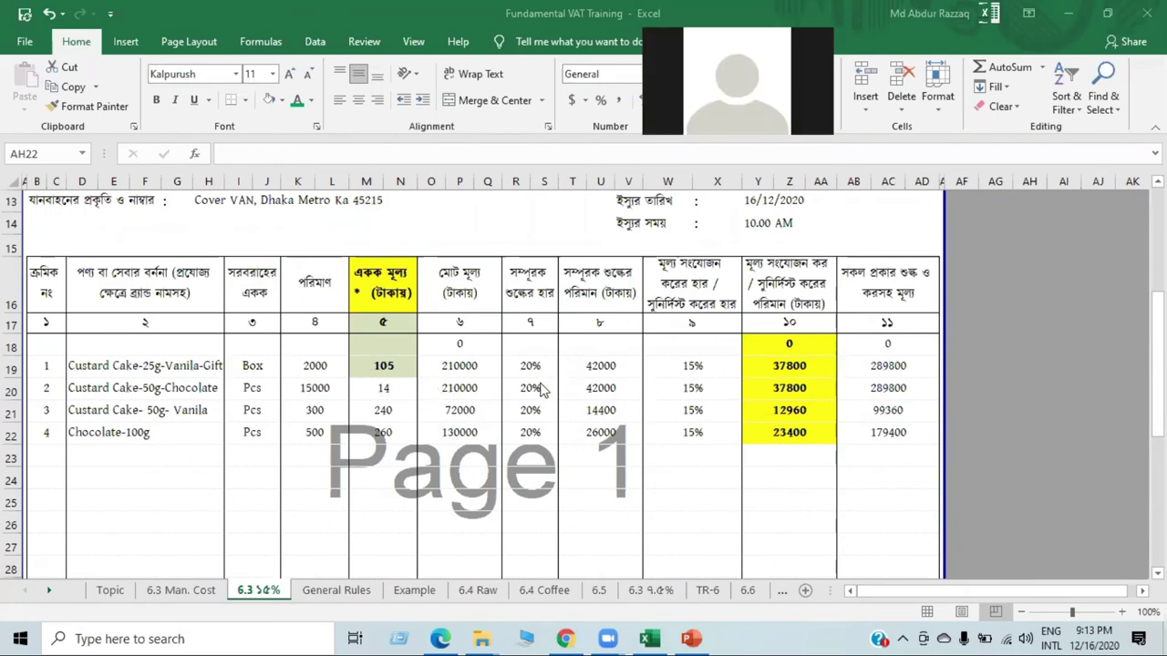
click(693, 369)
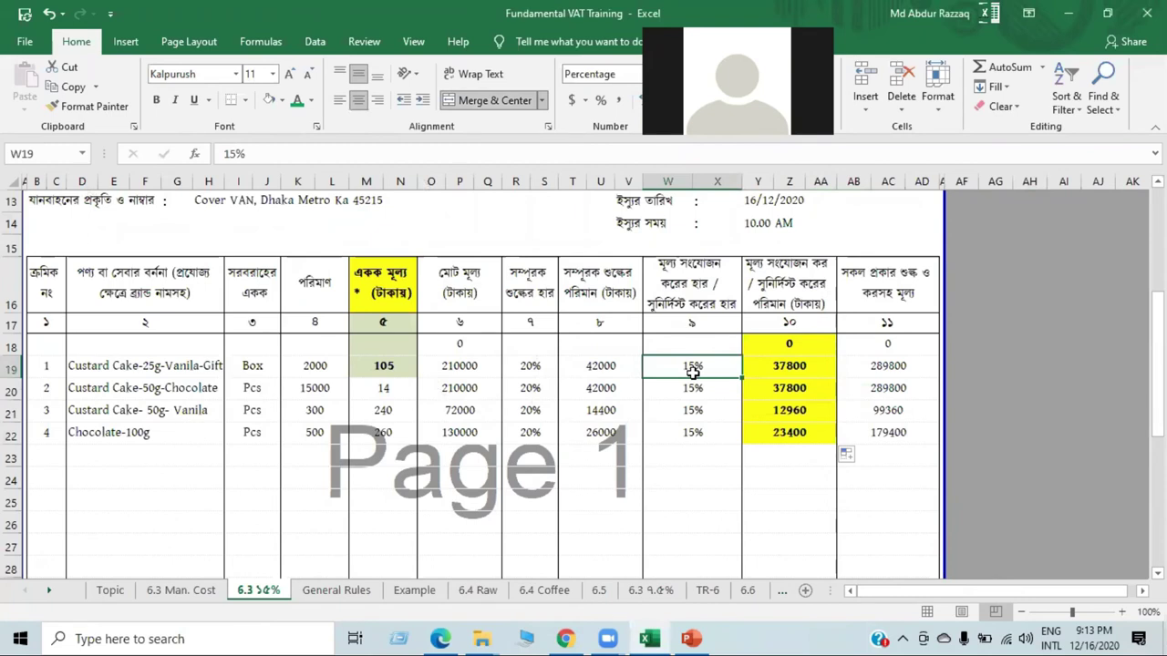
key(BackSpace)
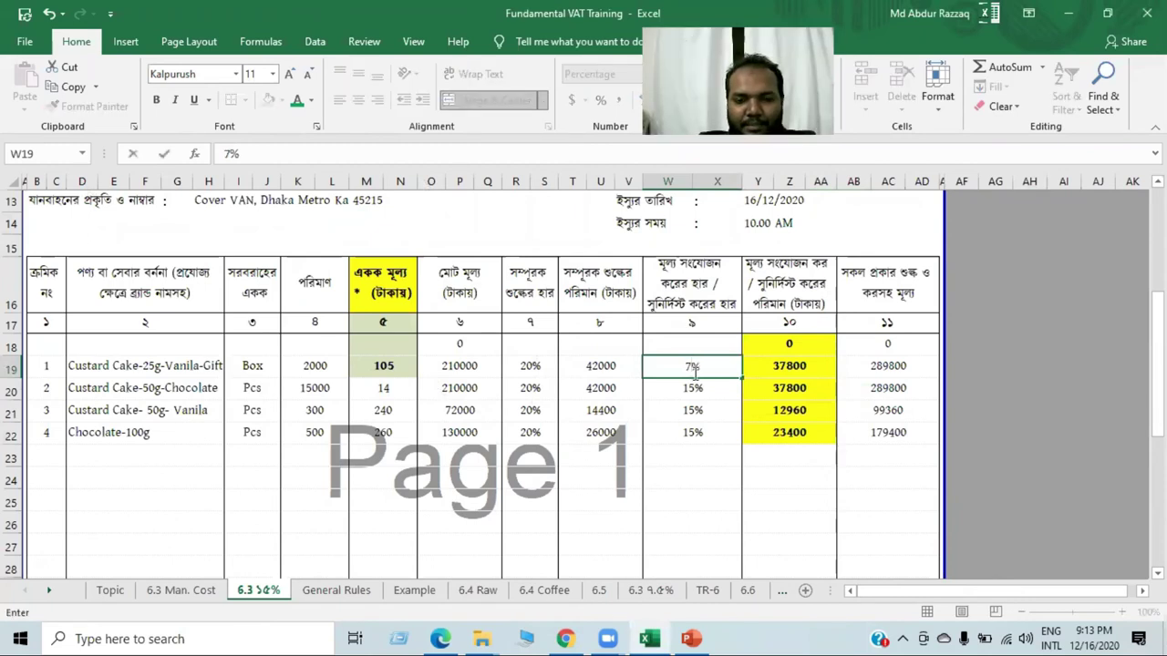
text(10)
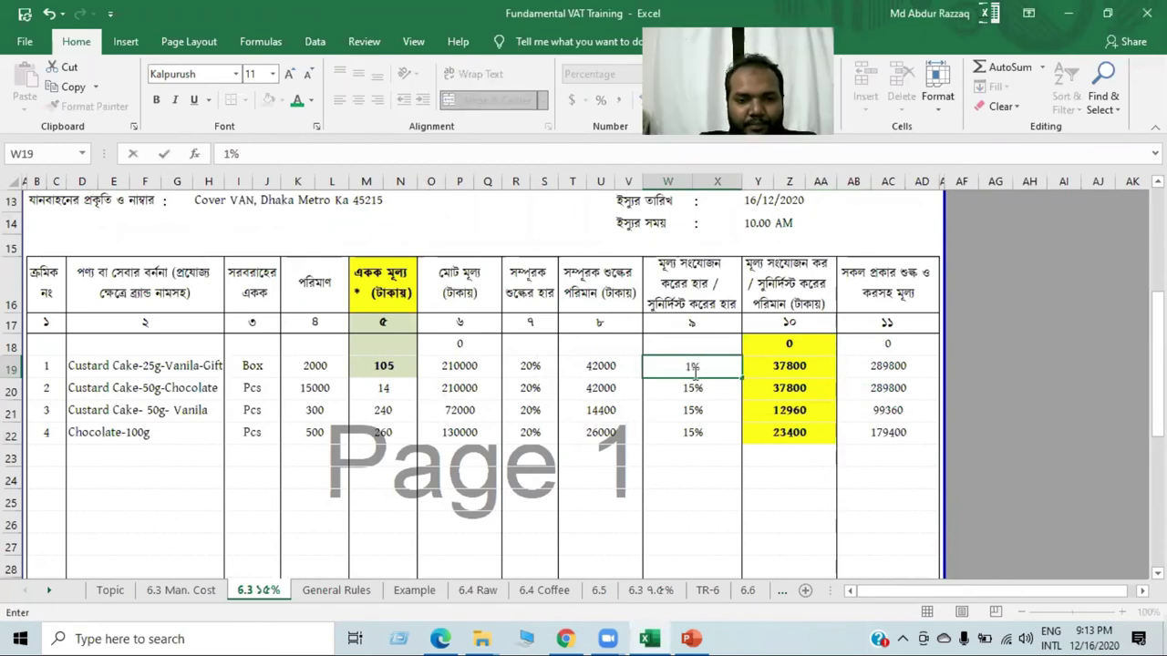
key(Return)
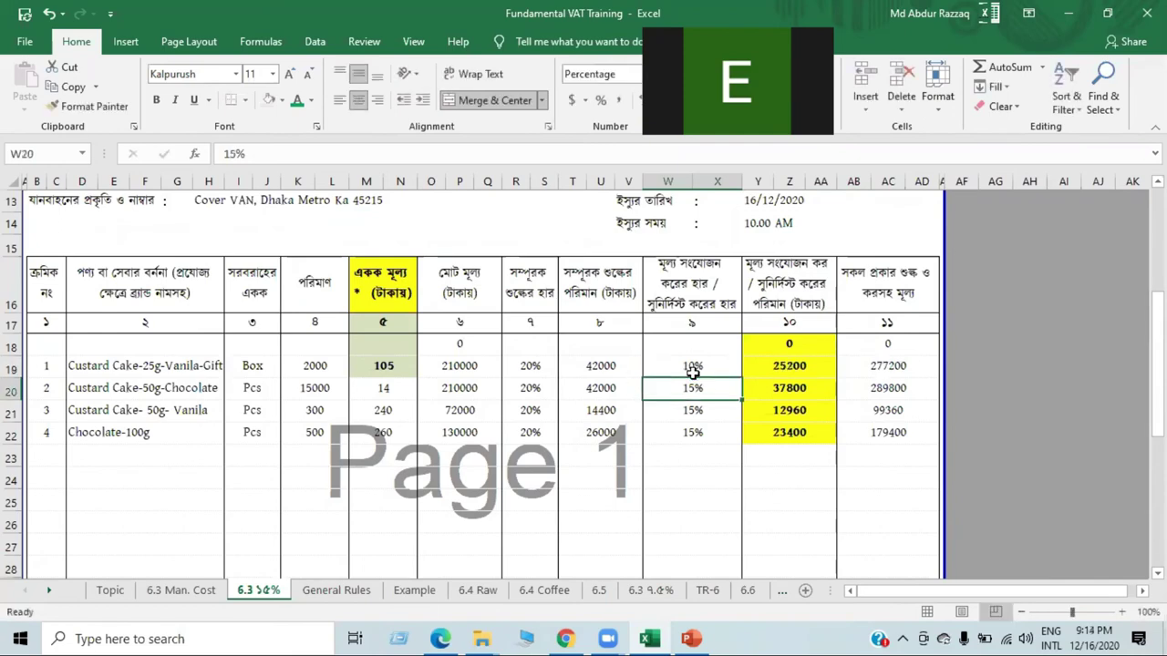
click(693, 372)
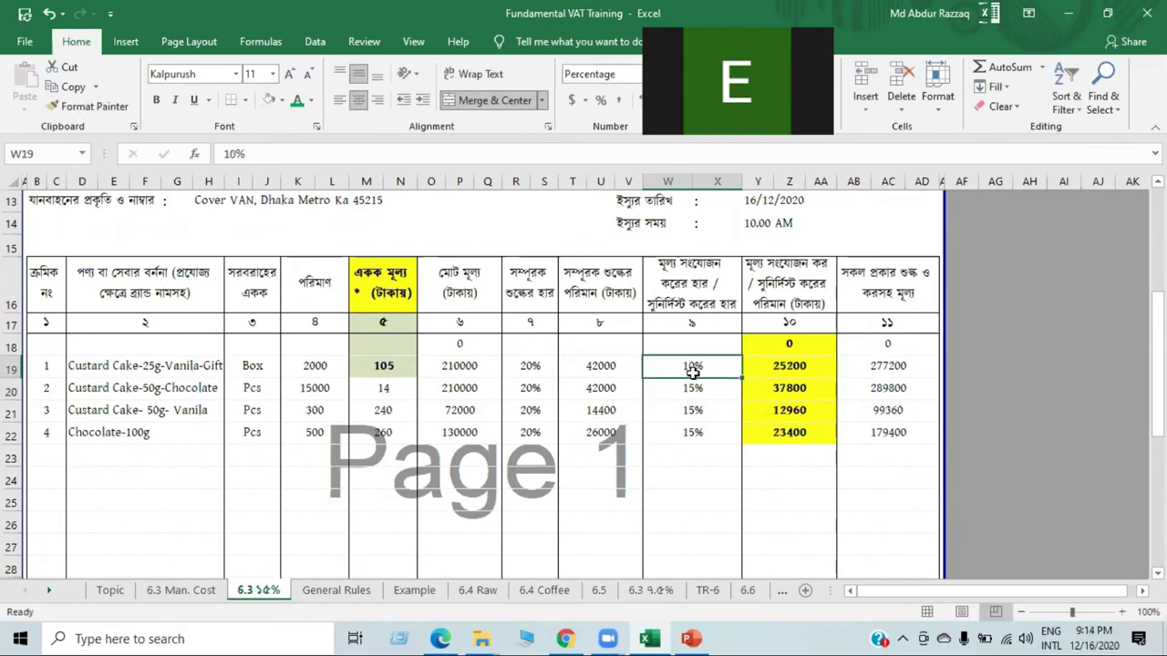
text(15)
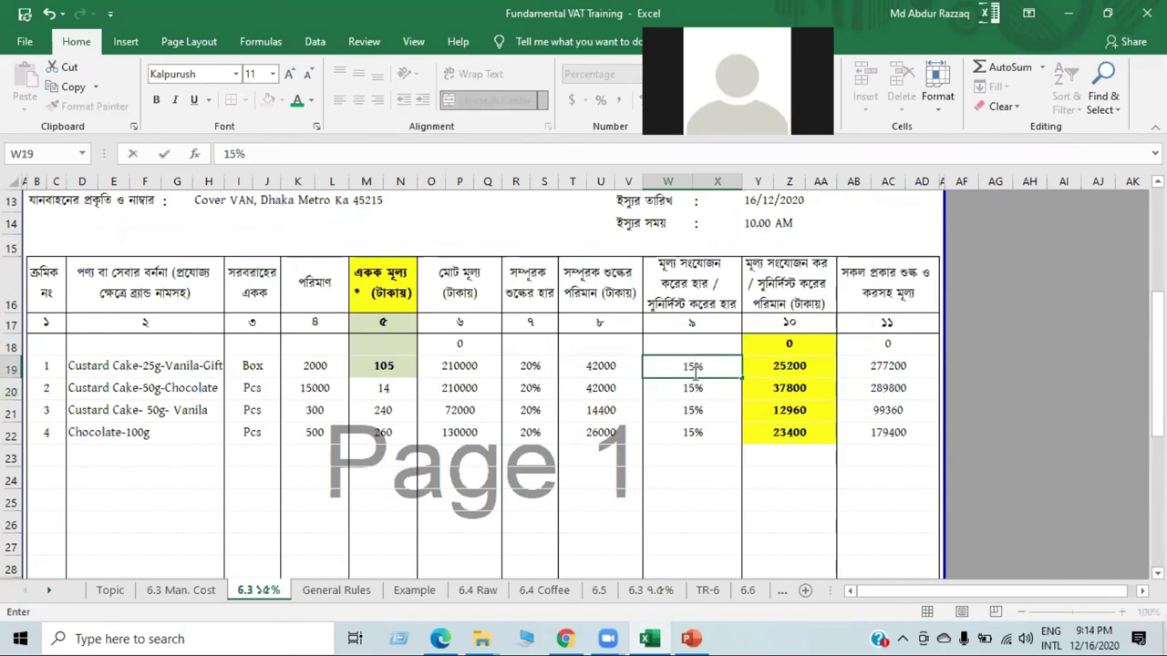
key(Return)
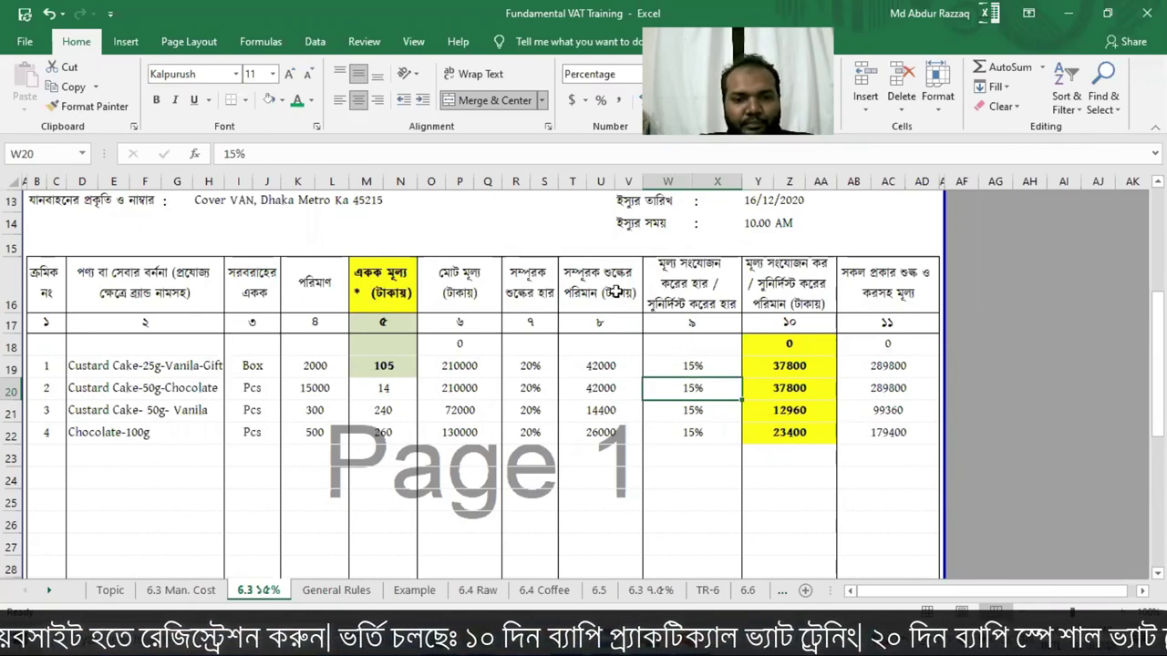
Clear the supplementary duty rates and amounts for all four items in R19:V23
click(687, 476)
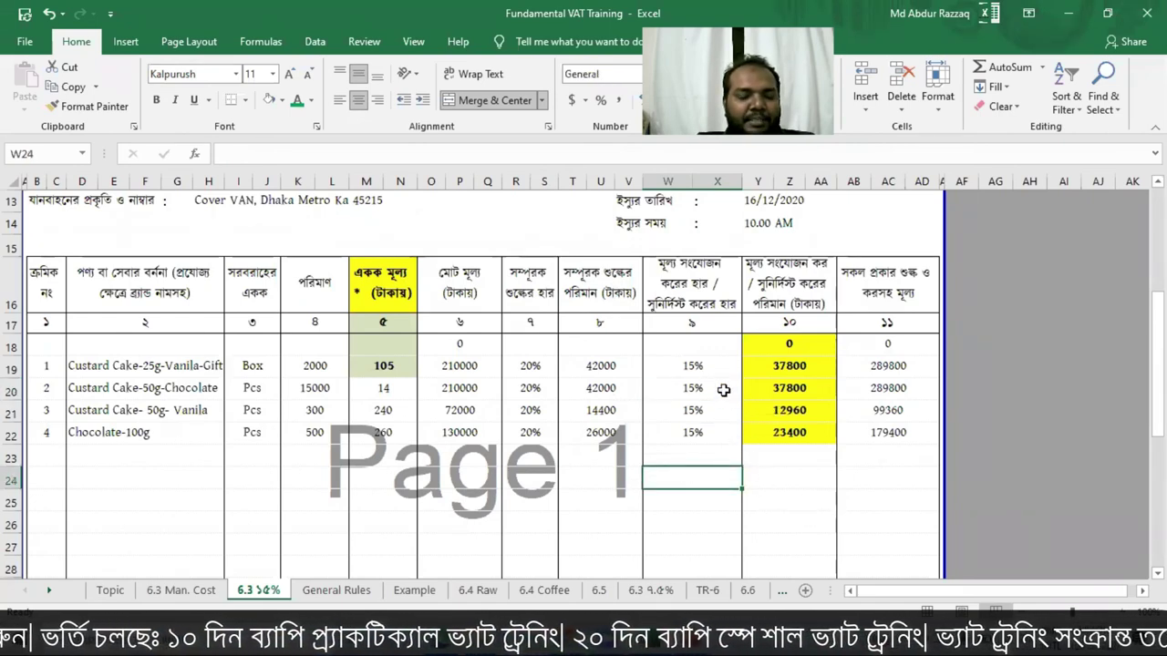
drag(688, 367, 690, 411)
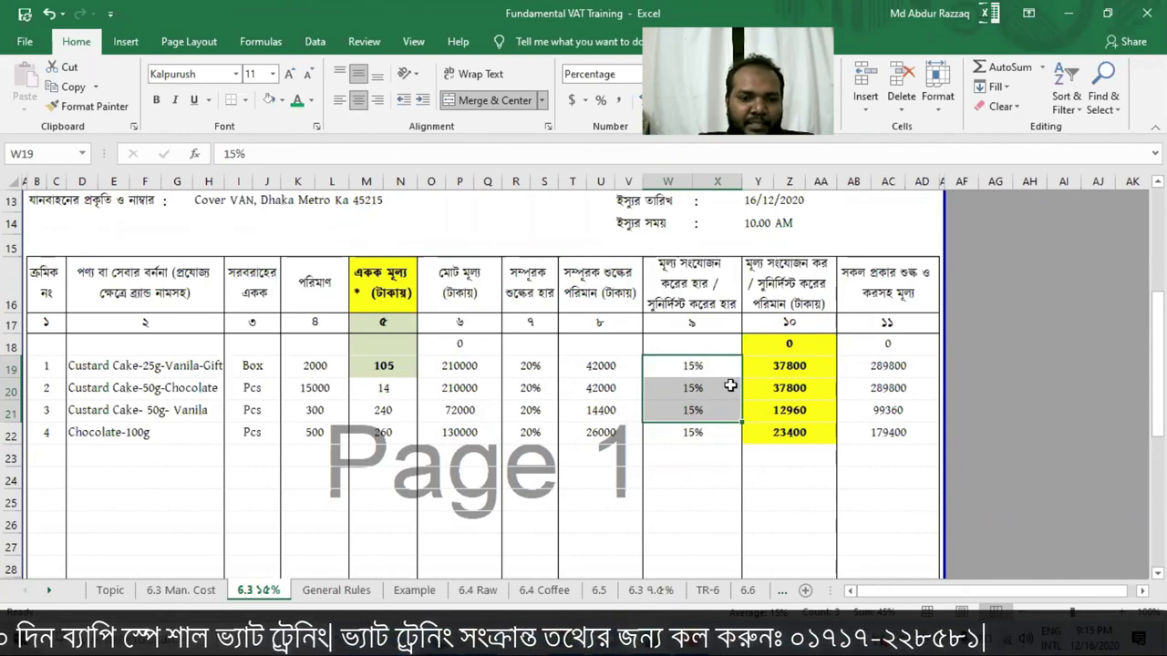
drag(529, 364, 575, 460)
key(Delete)
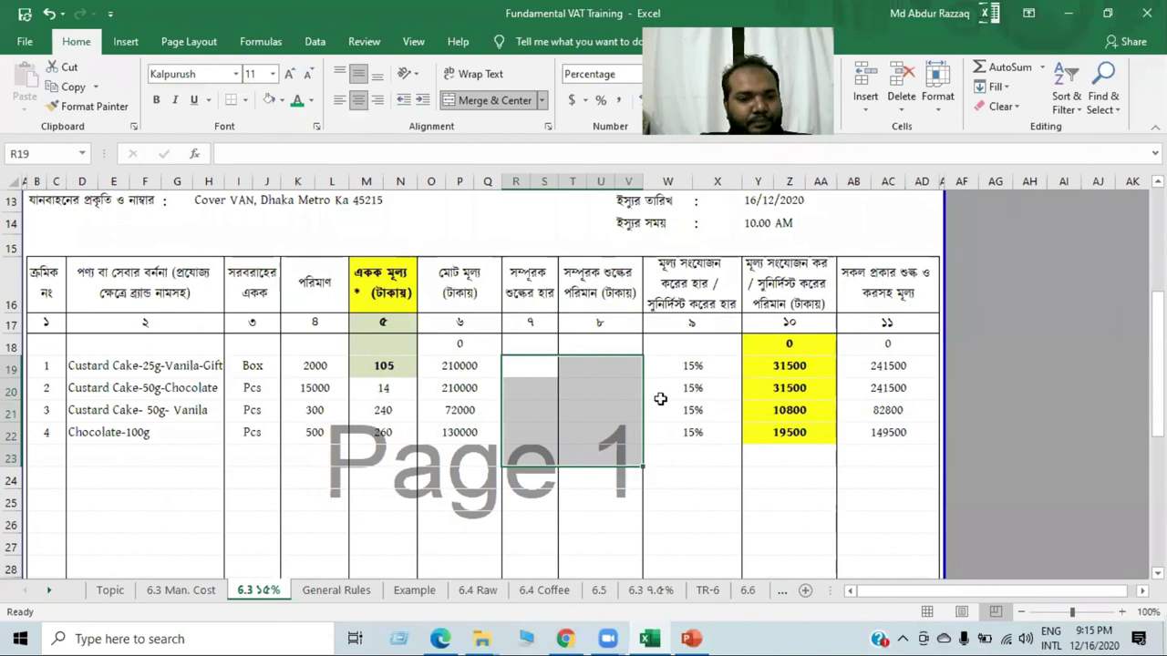
Check the total price and tax-inclusive total in row 37 and the amount in words beneath them
scroll(663, 396, down, 1)
click(691, 431)
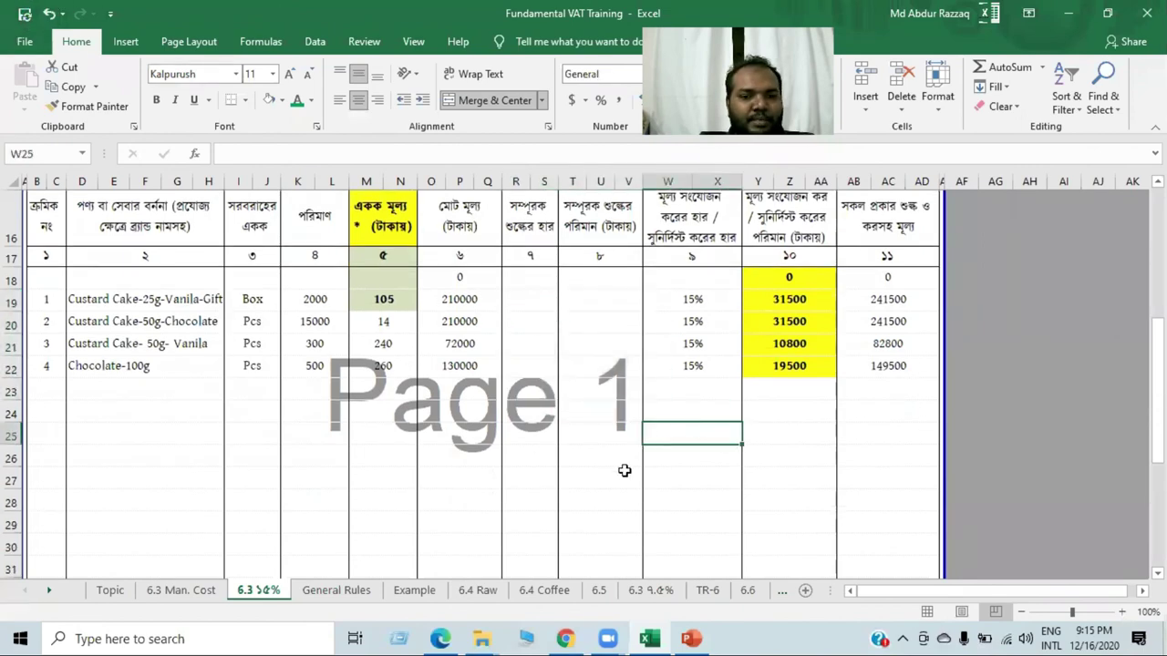
scroll(624, 470, down, 3)
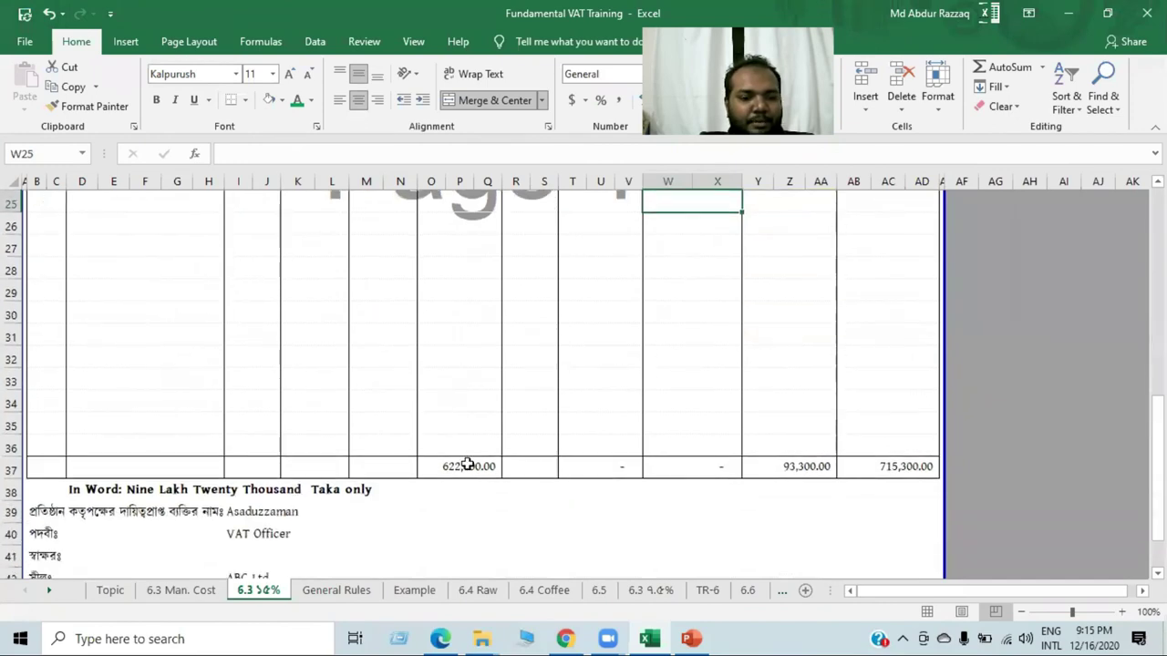
click(466, 466)
click(912, 466)
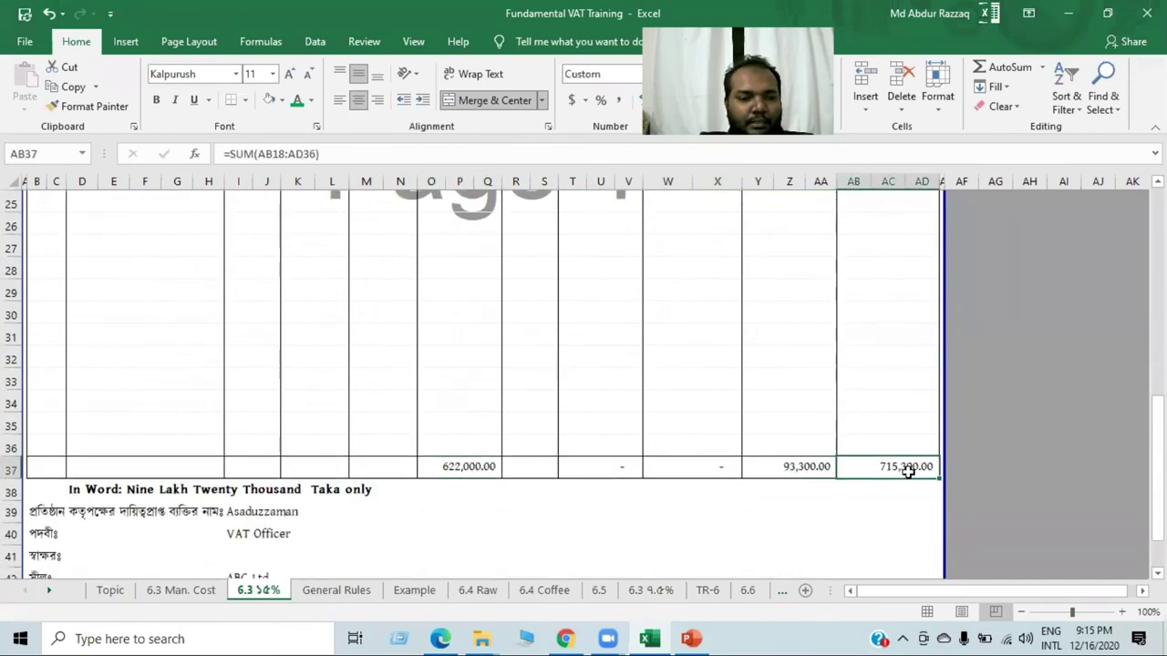
click(134, 490)
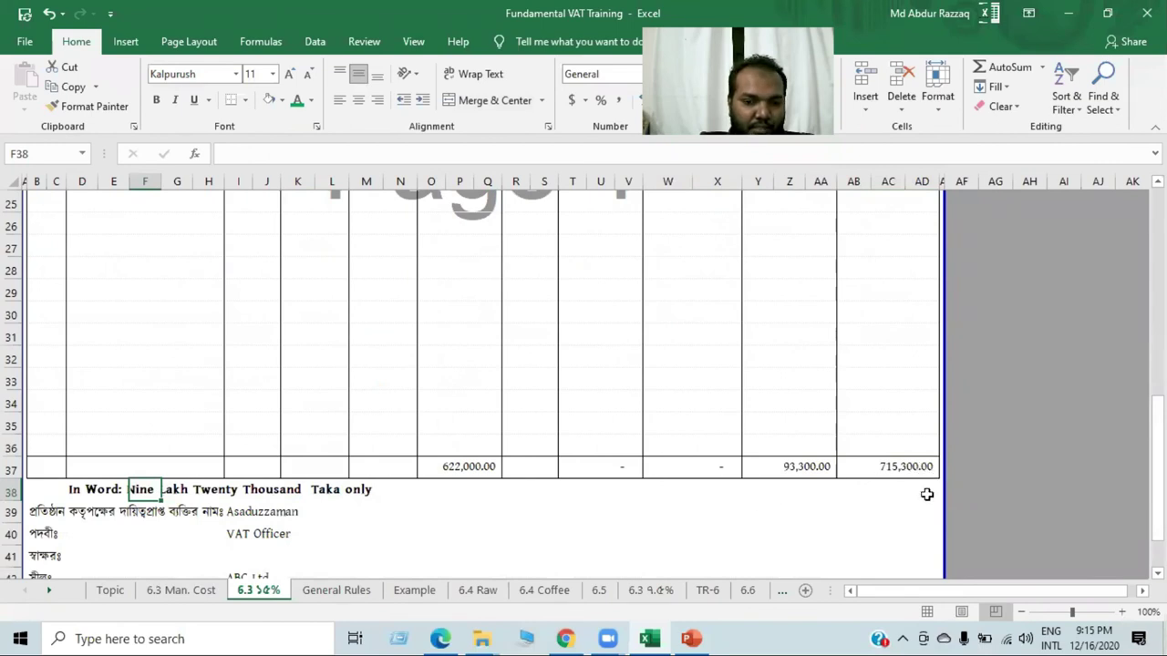
Replace the responsible person's name in I39 with XXXX
scroll(515, 478, down, 1)
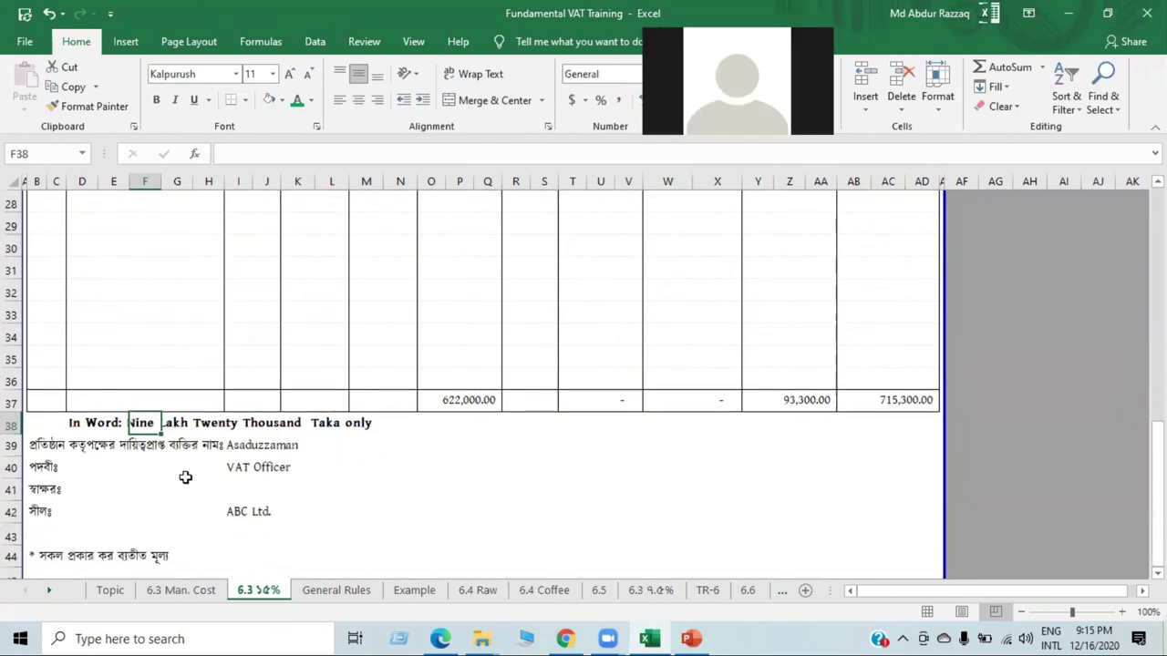
click(244, 445)
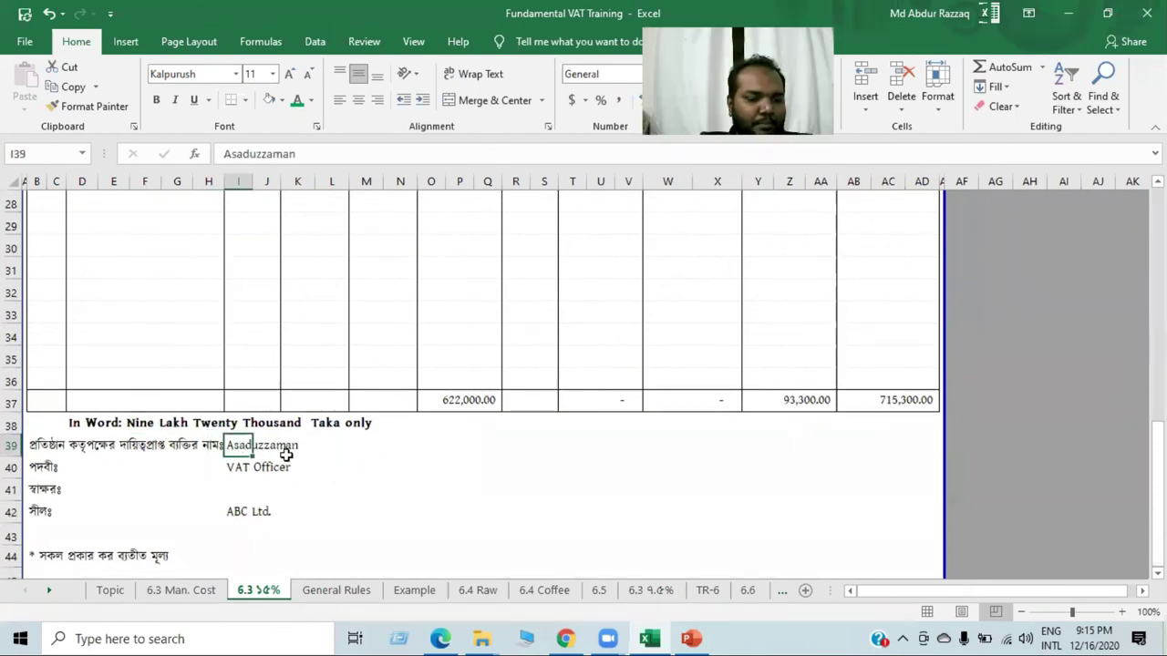
text(XXXX)
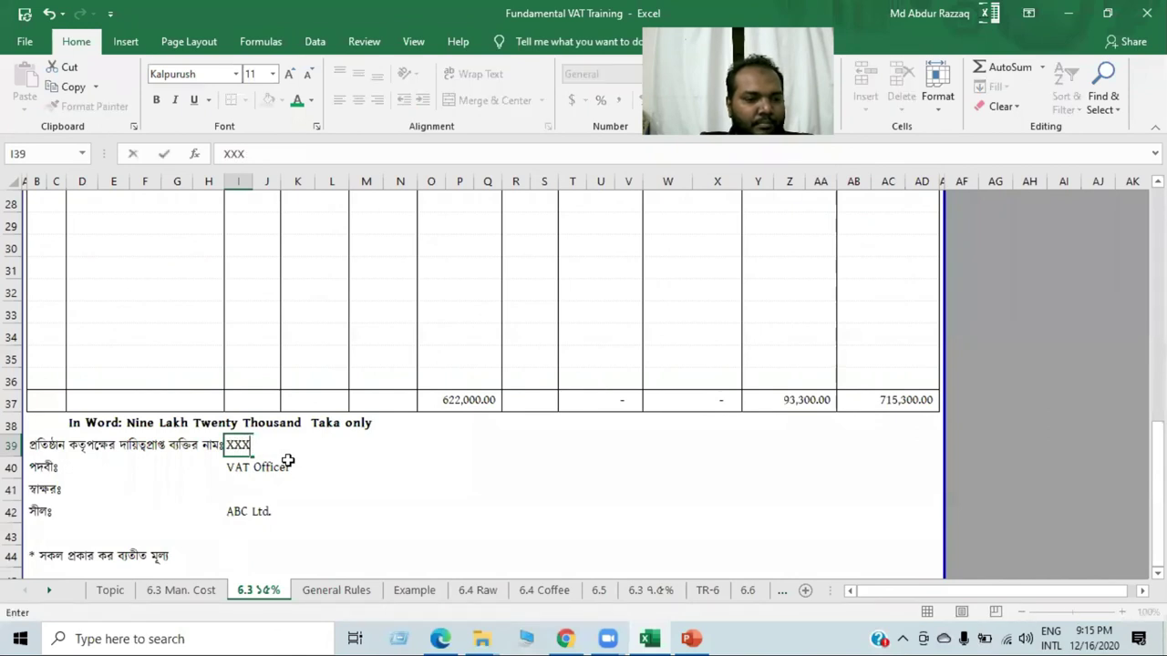
click(257, 466)
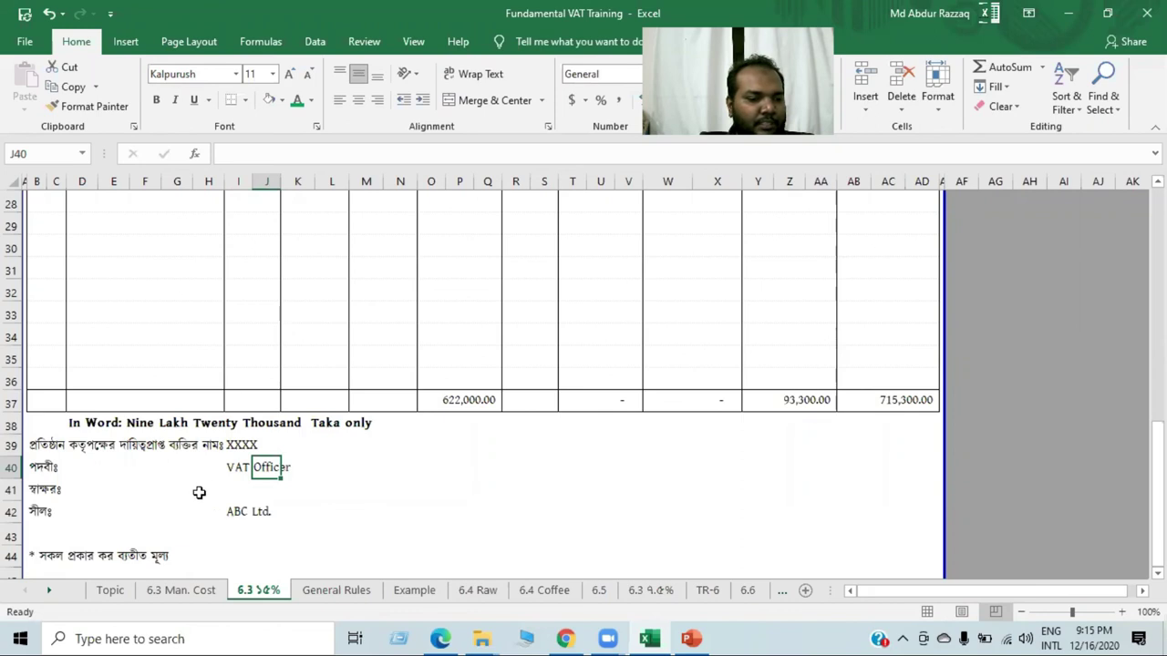
click(235, 511)
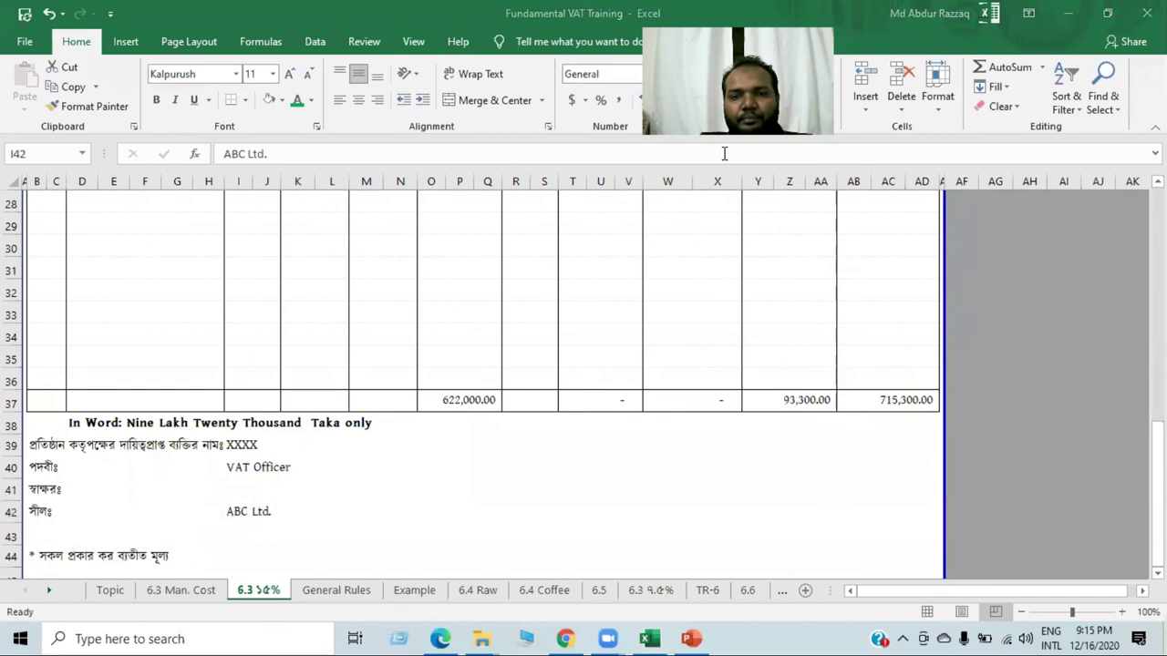
Switch to Edge and view the blank Mushak 6.3 form and the Mushak sample PDF
scroll(570, 412, down, 3)
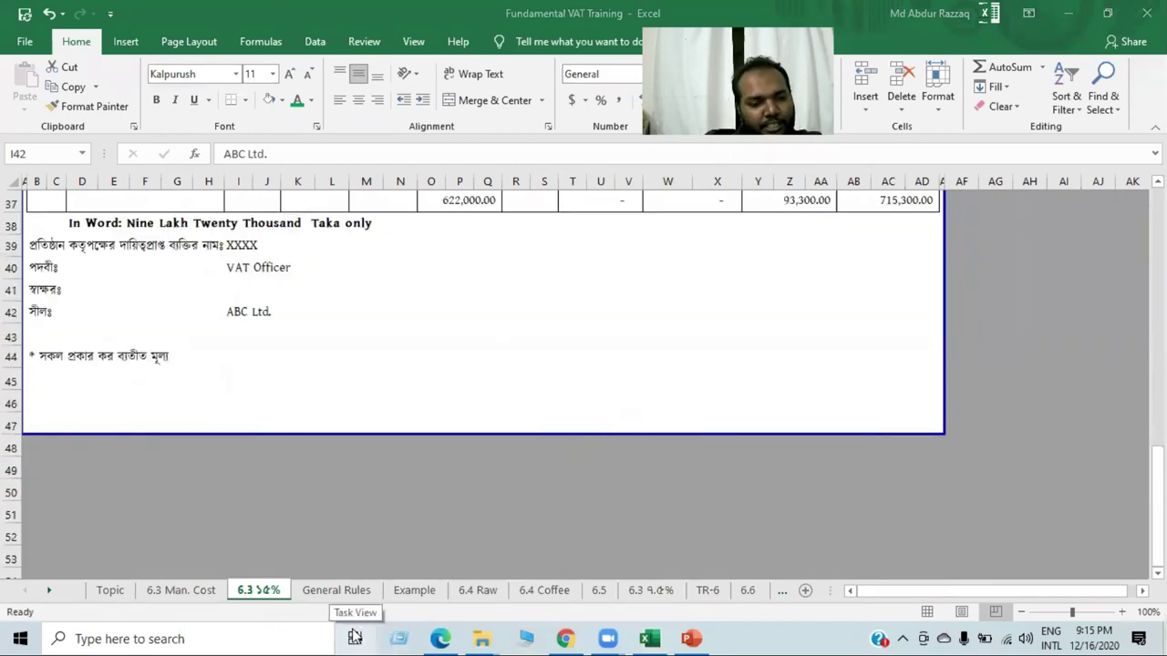
scroll(514, 383, up, 3)
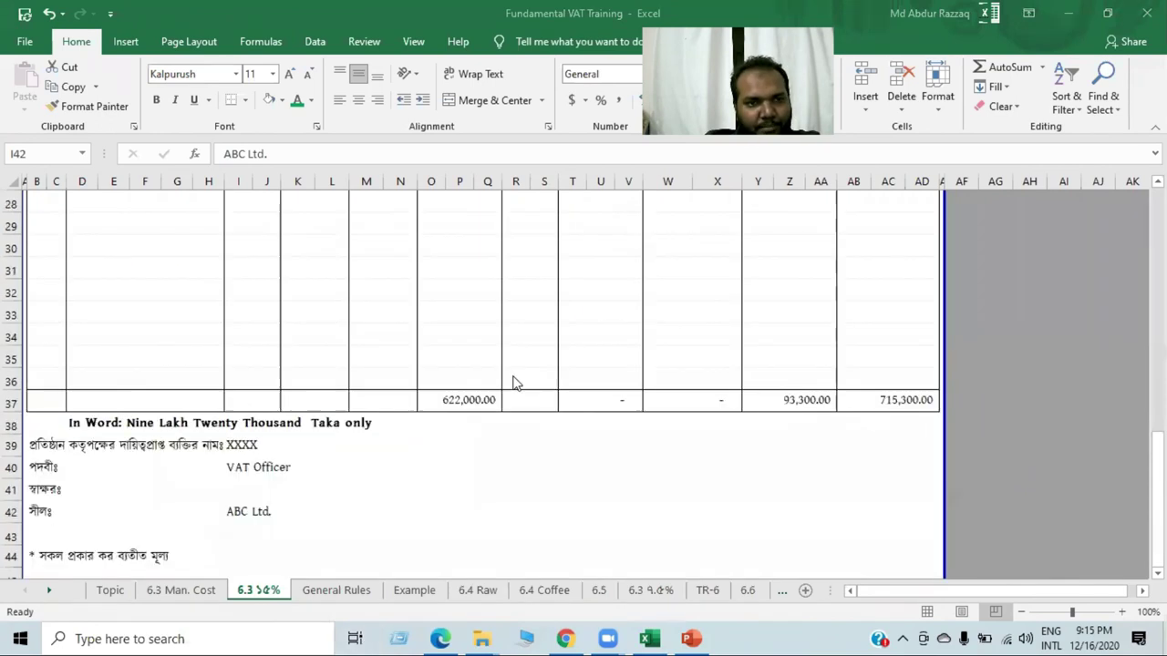
scroll(513, 383, up, 2)
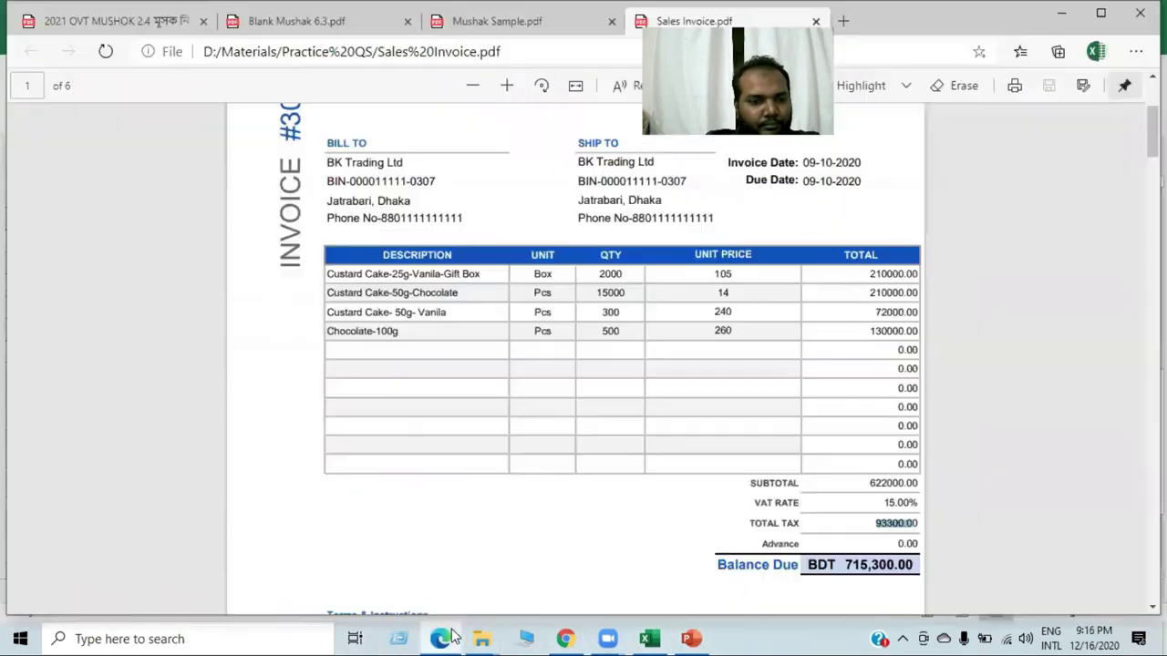
click(440, 639)
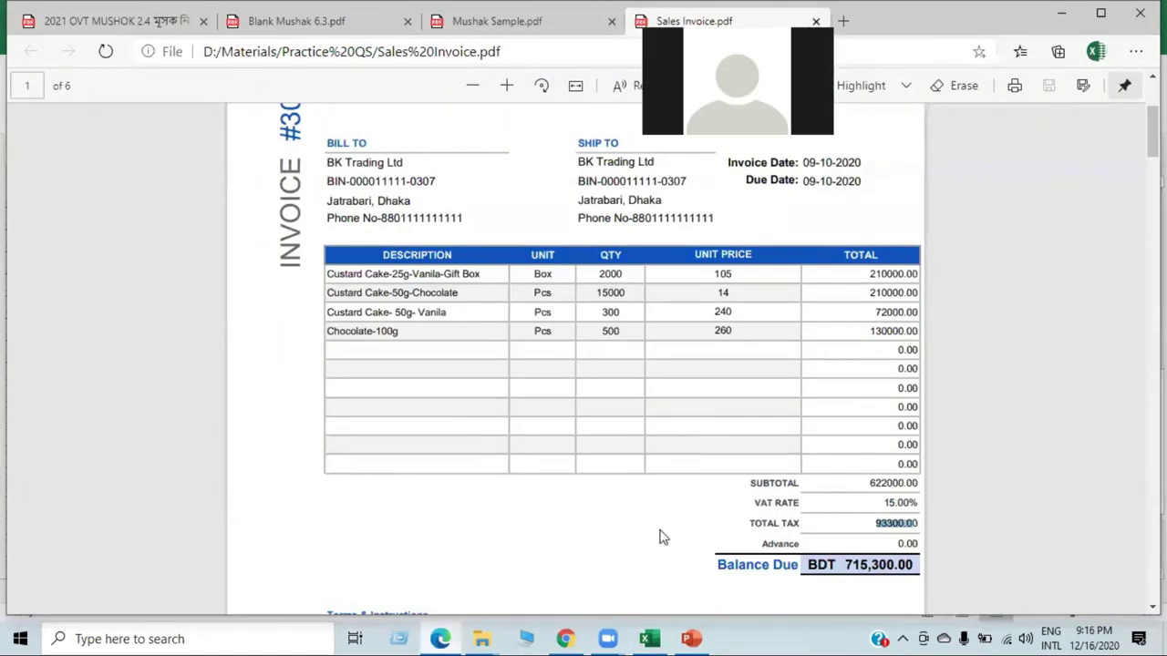
click(293, 35)
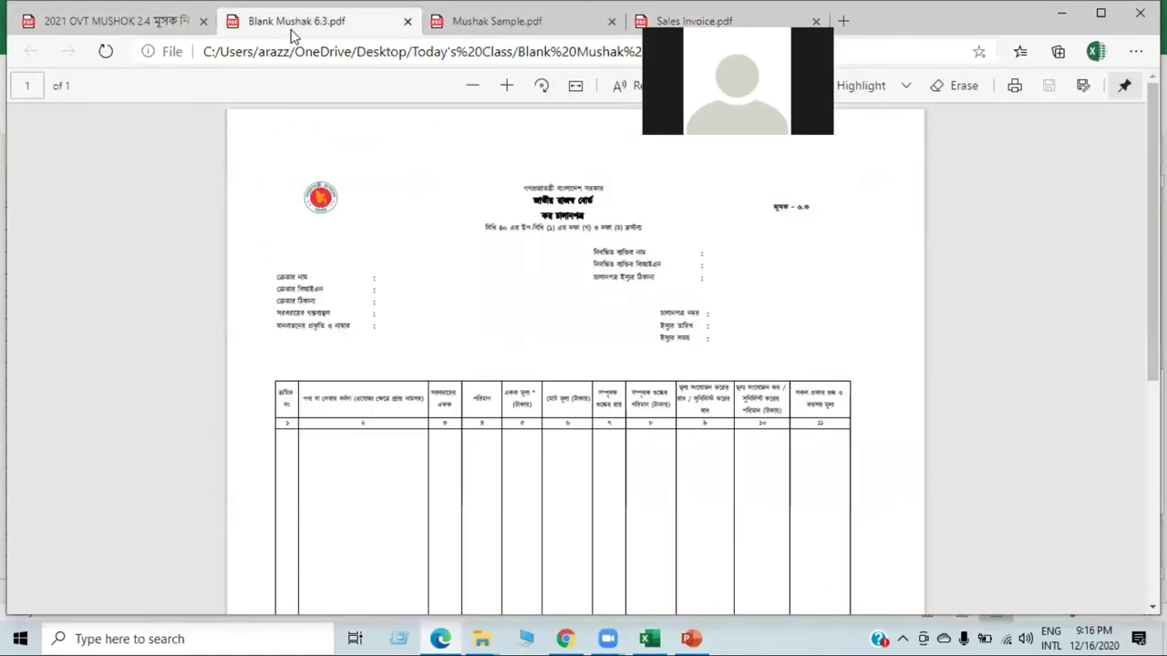
click(492, 25)
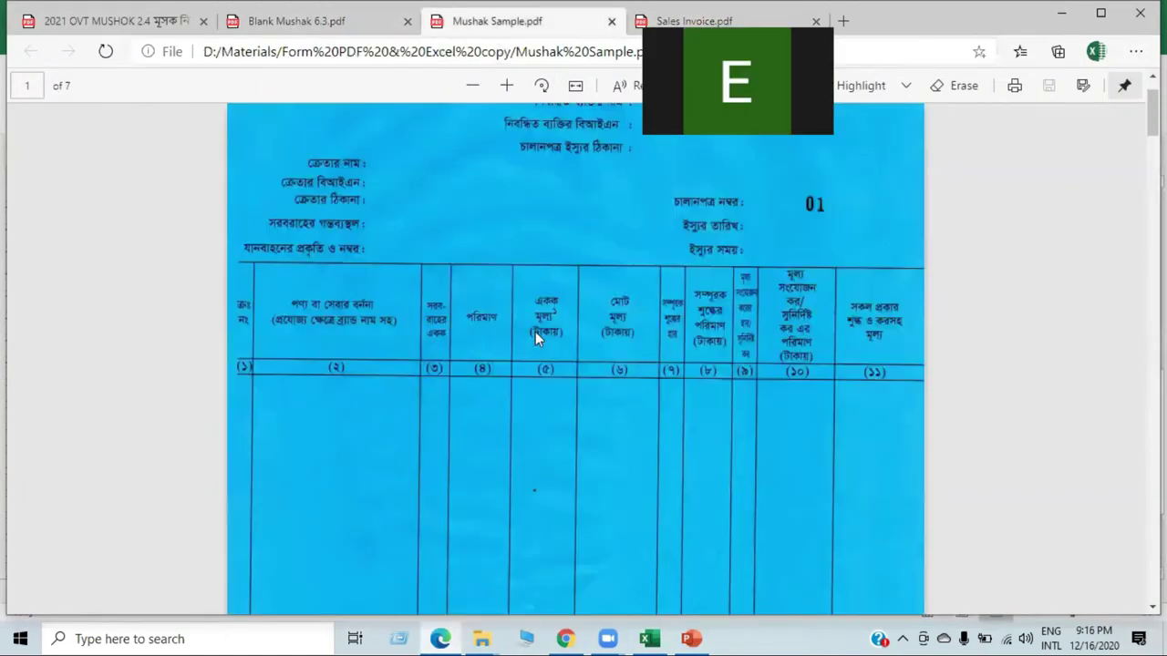
scroll(535, 336, up, 2)
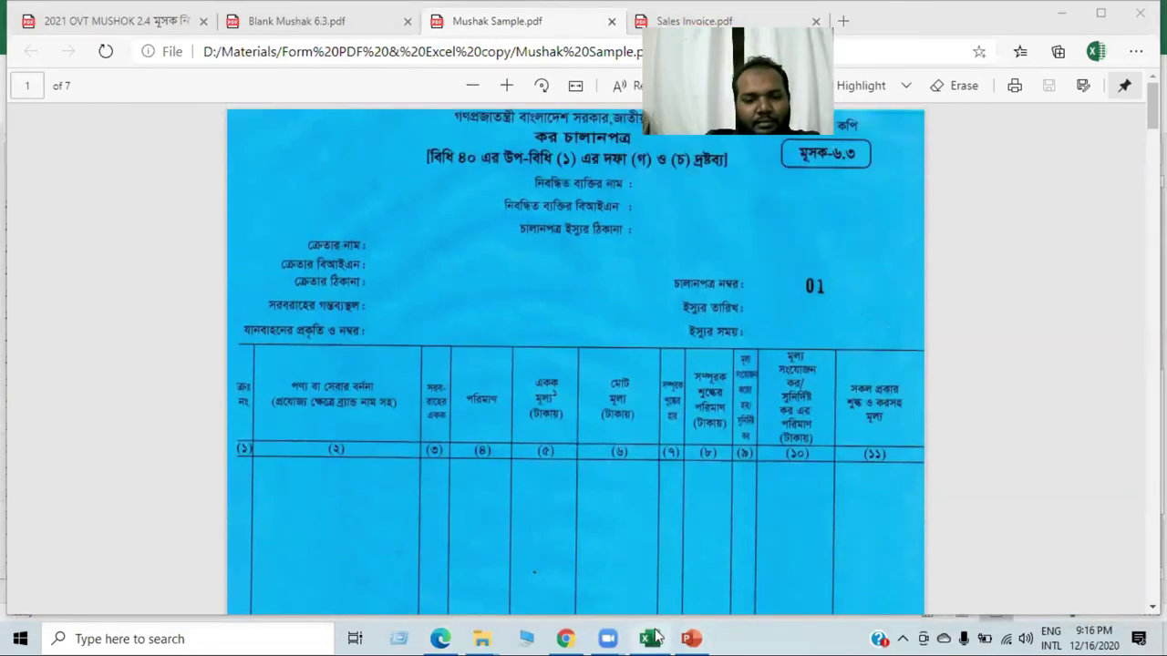
Switch back to Excel and review the challan's supplementary duty columns, the first item's VAT rate and its VAT amount formula
mouse_move(649, 638)
click(650, 584)
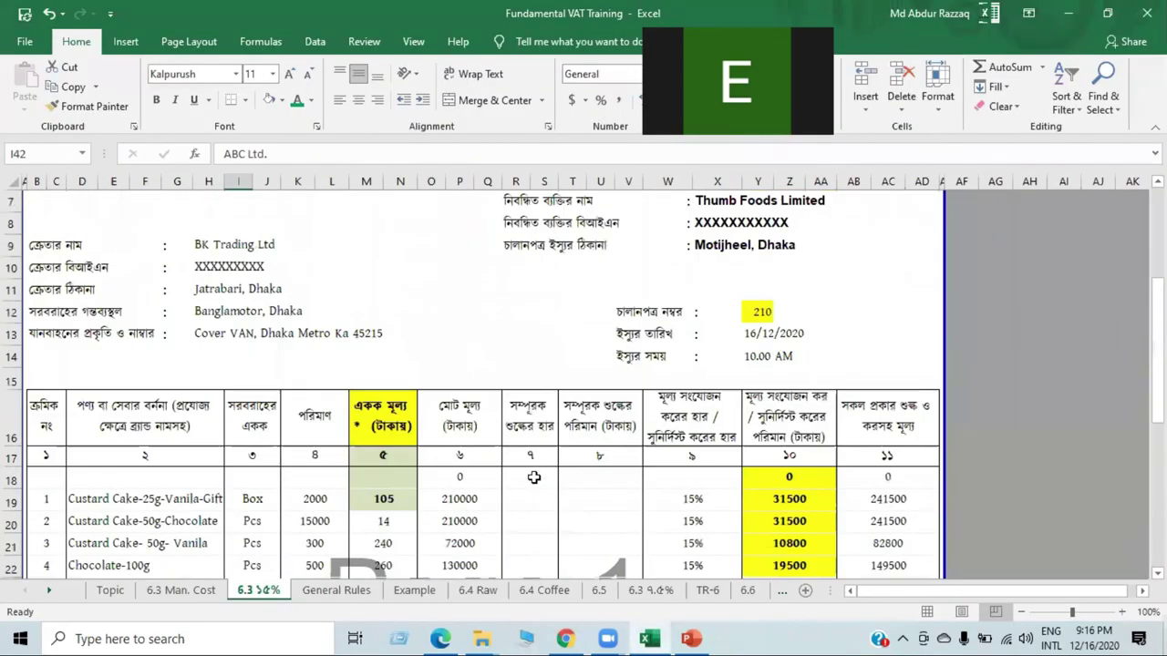
scroll(535, 477, up, 5)
scroll(549, 472, down, 2)
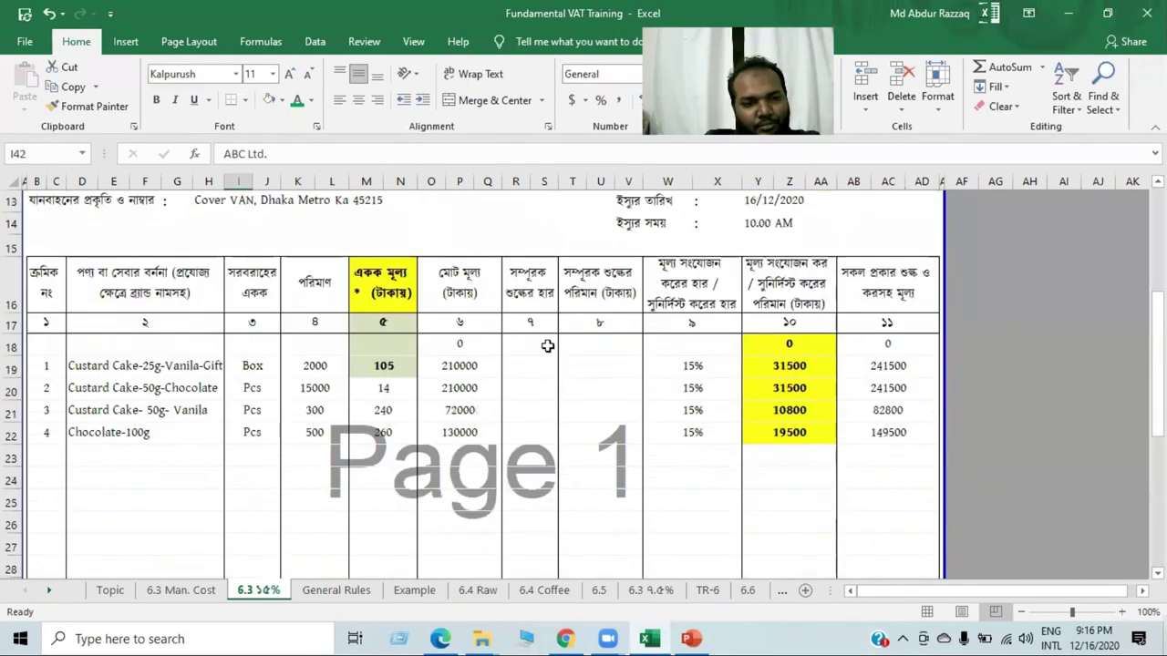
drag(527, 277, 568, 477)
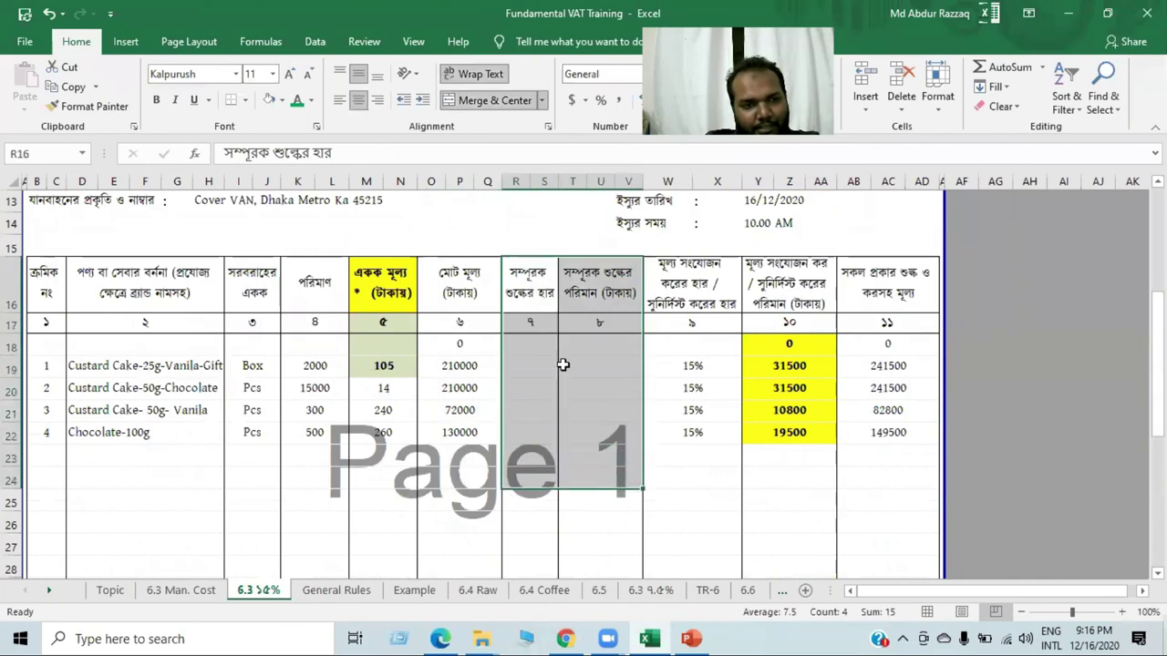
click(312, 105)
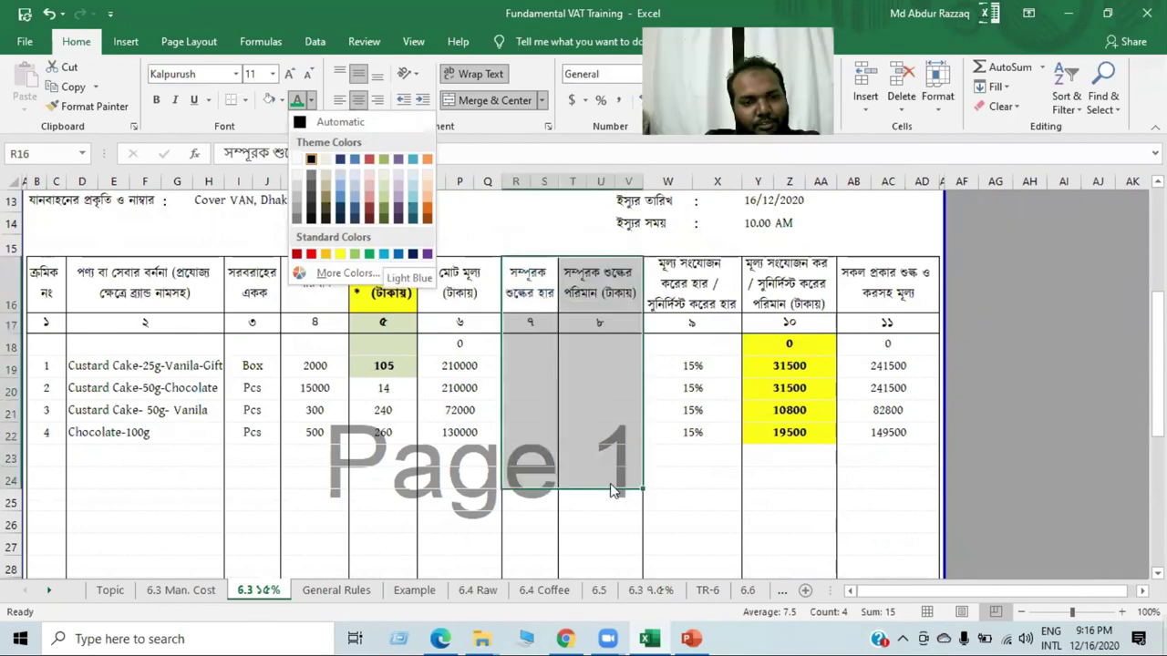
key(Escape)
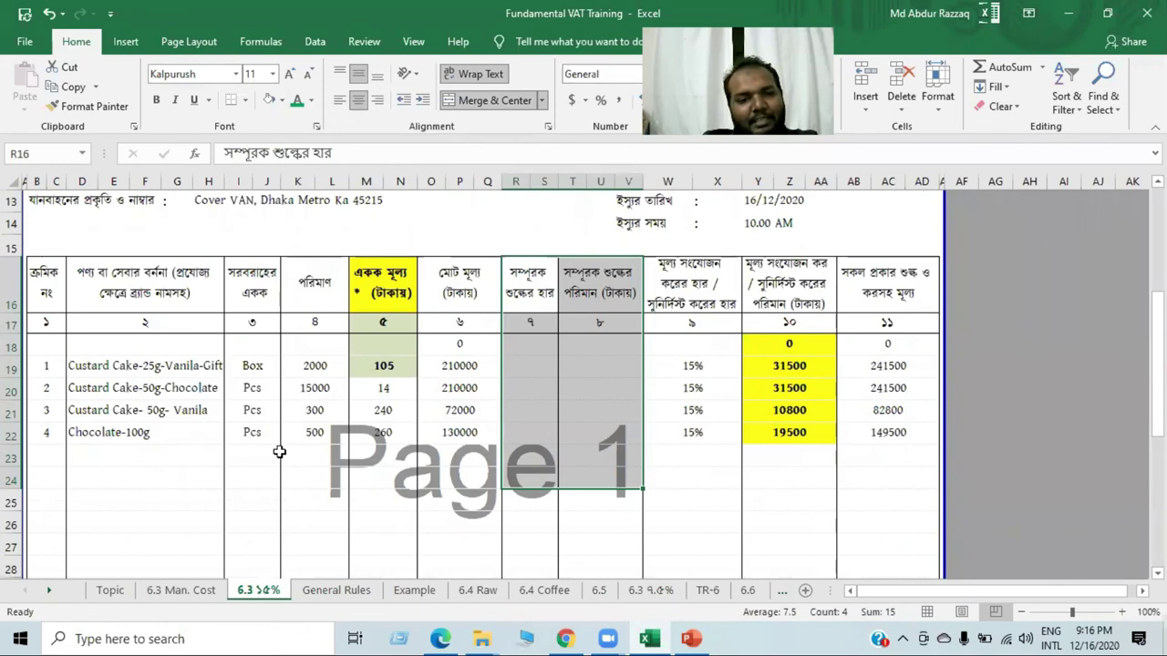
click(695, 375)
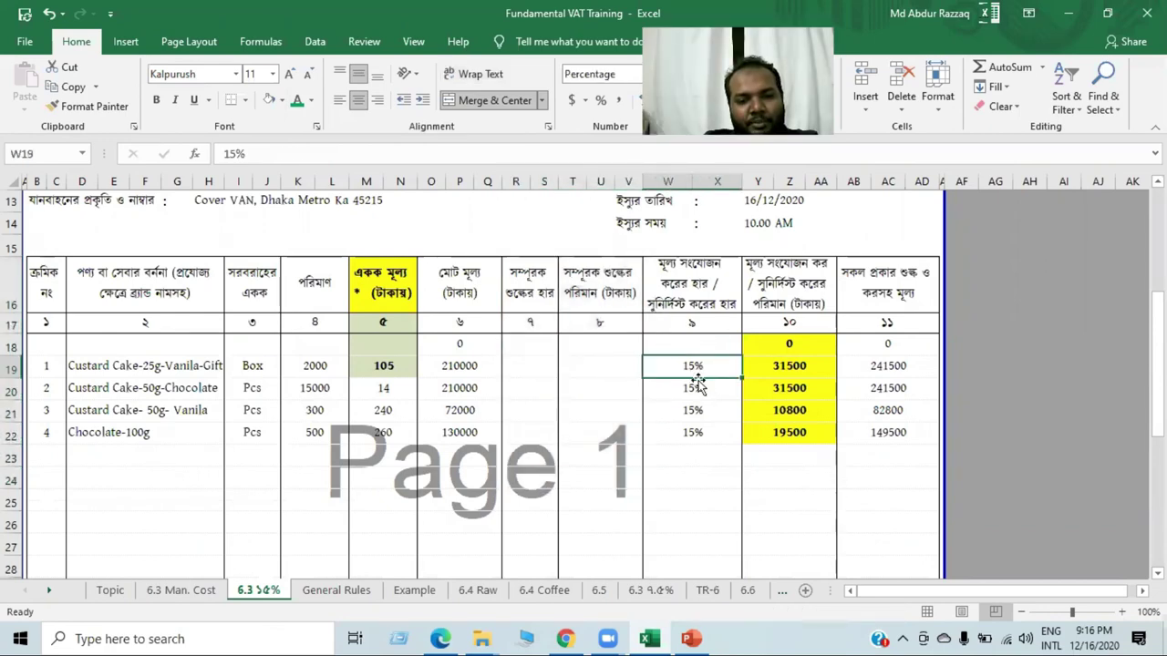
click(800, 361)
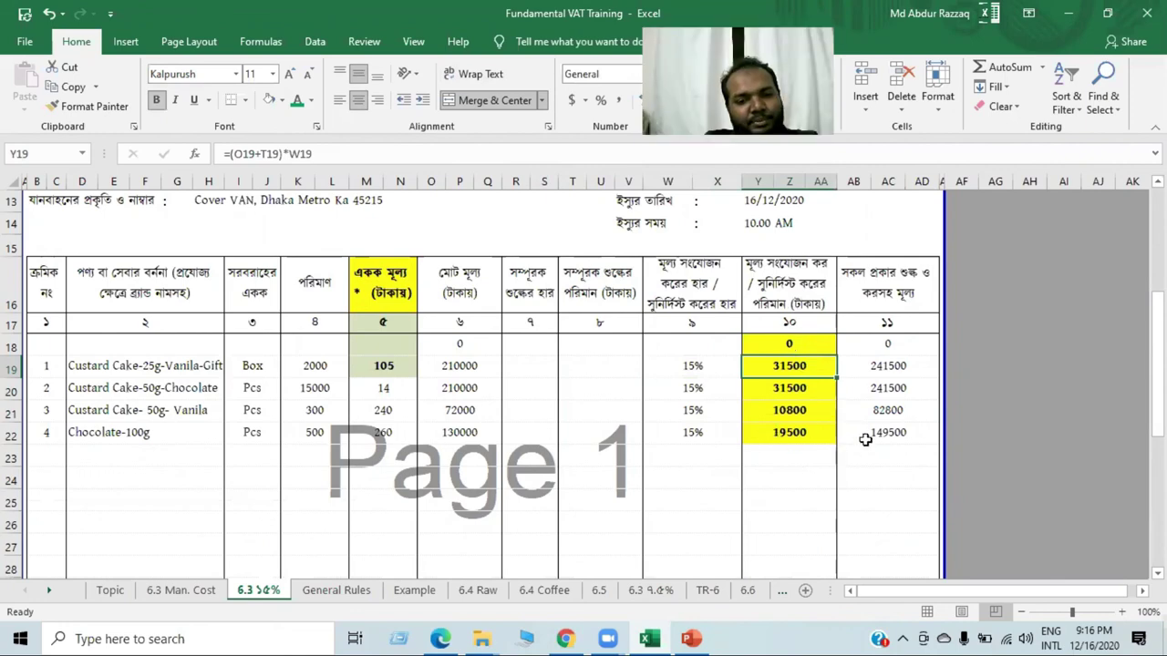